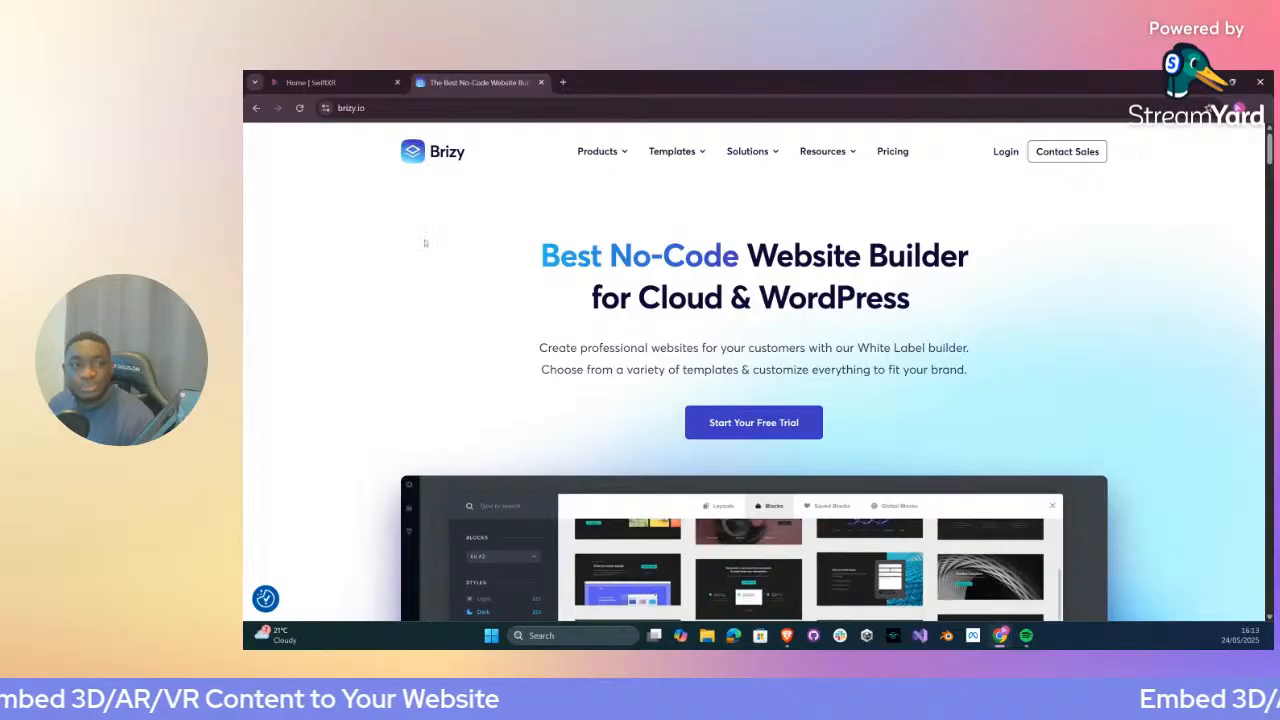
# Log in to the Brizy account and go to the Brizy Cloud projects dashboard
pyautogui.click(904, 106)
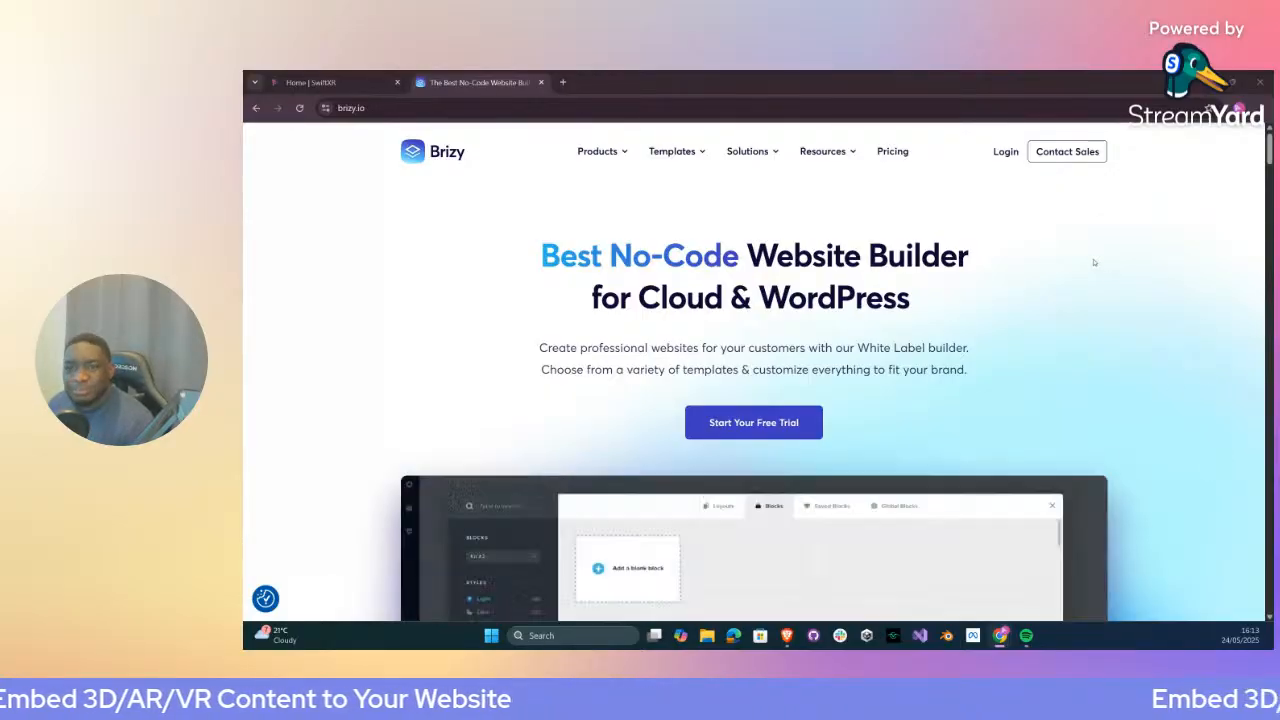
pyautogui.click(1006, 152)
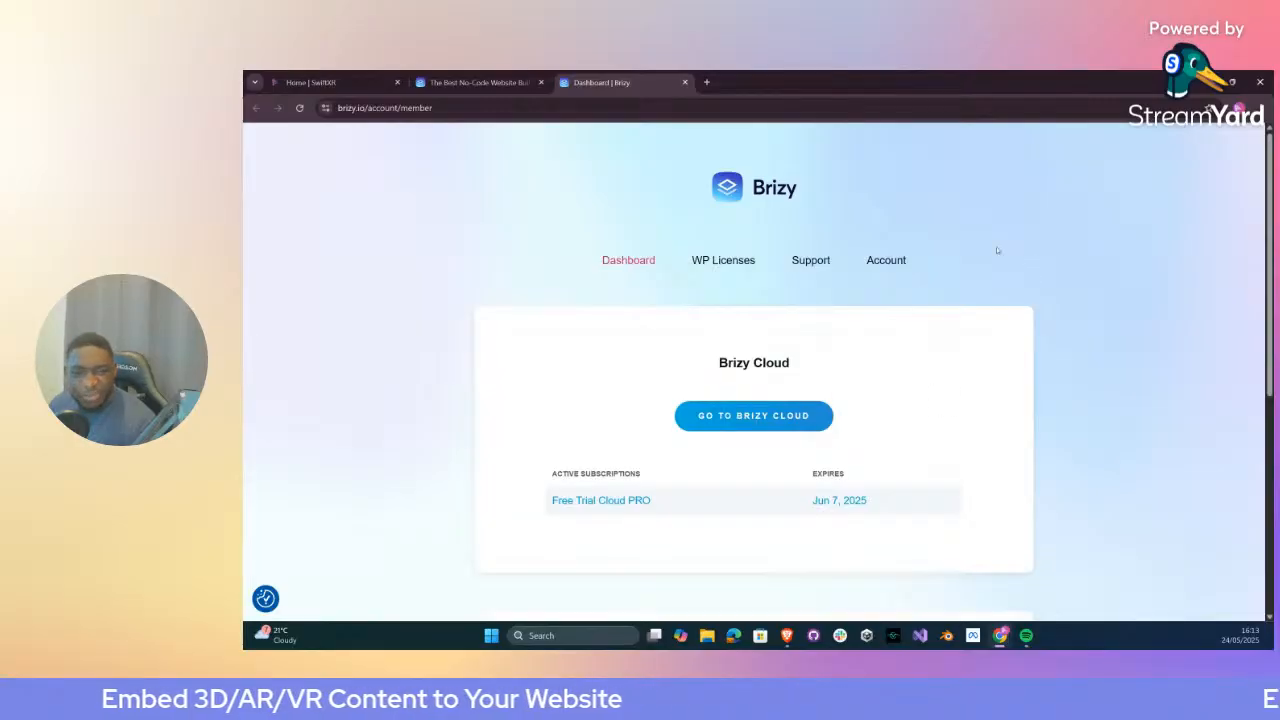
pyautogui.click(754, 416)
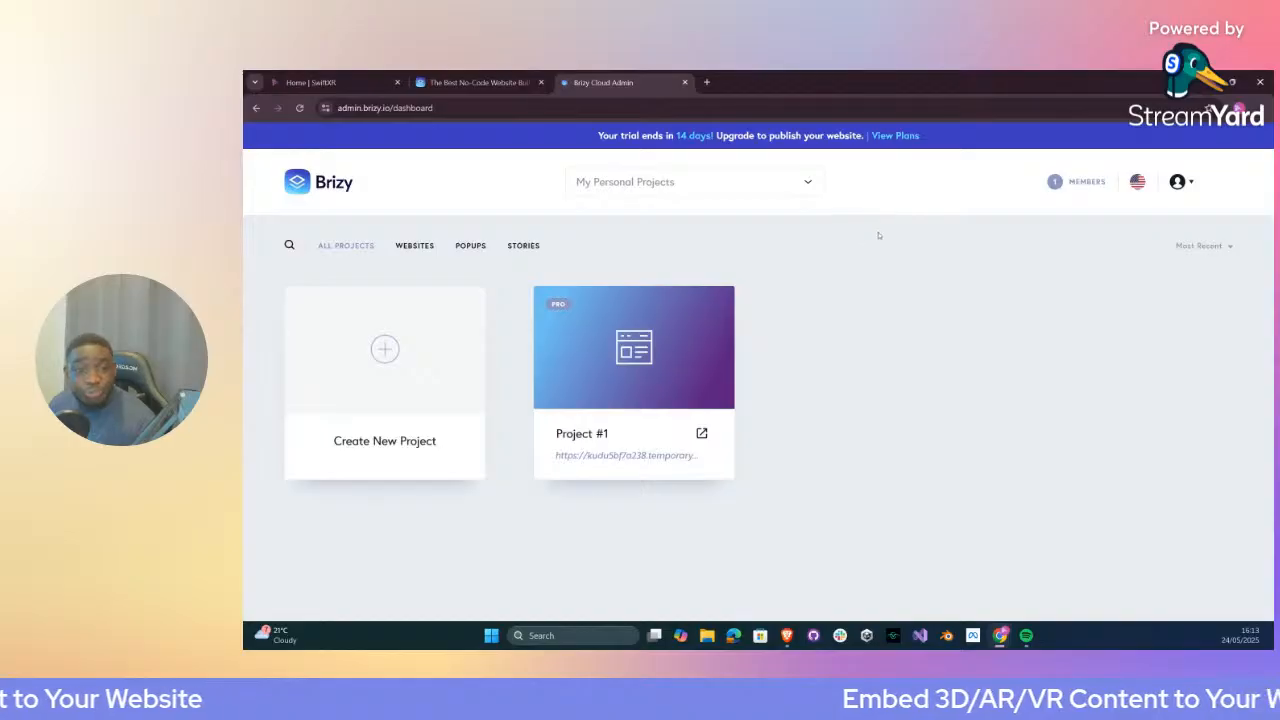
# Create a new Website & Landing Page project, choosing to start with a template
pyautogui.click(386, 350)
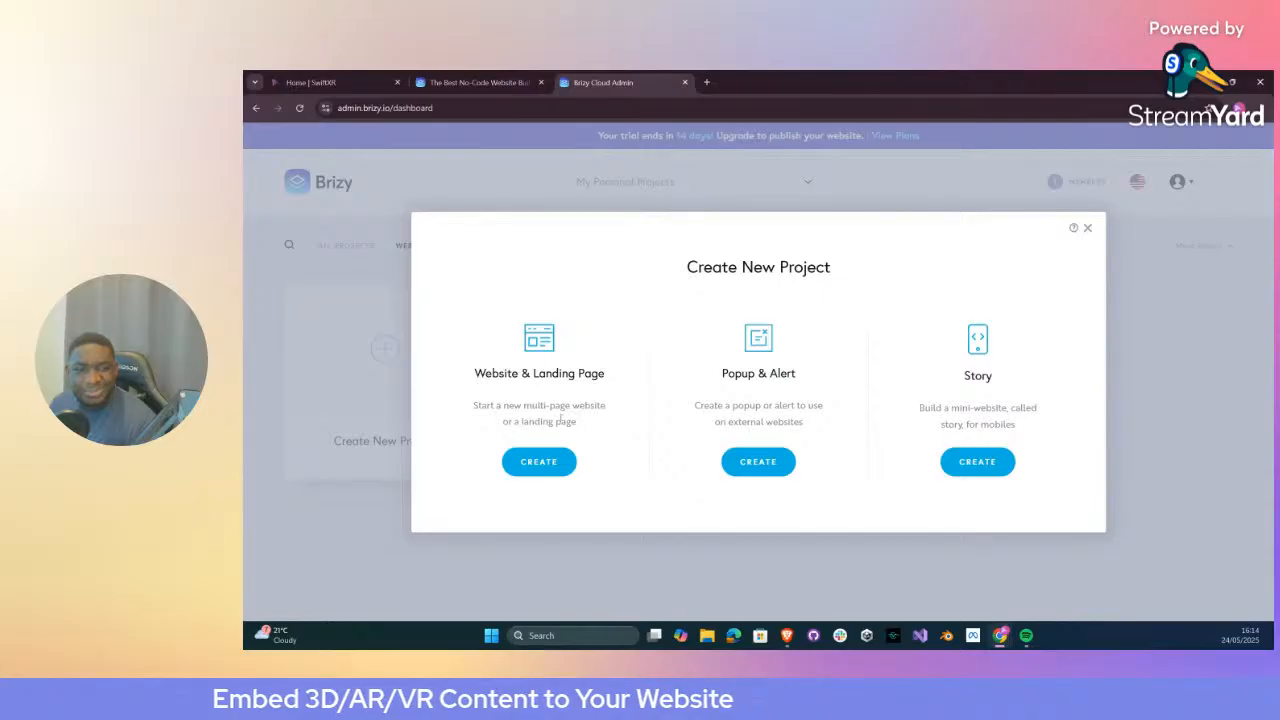
pyautogui.click(551, 463)
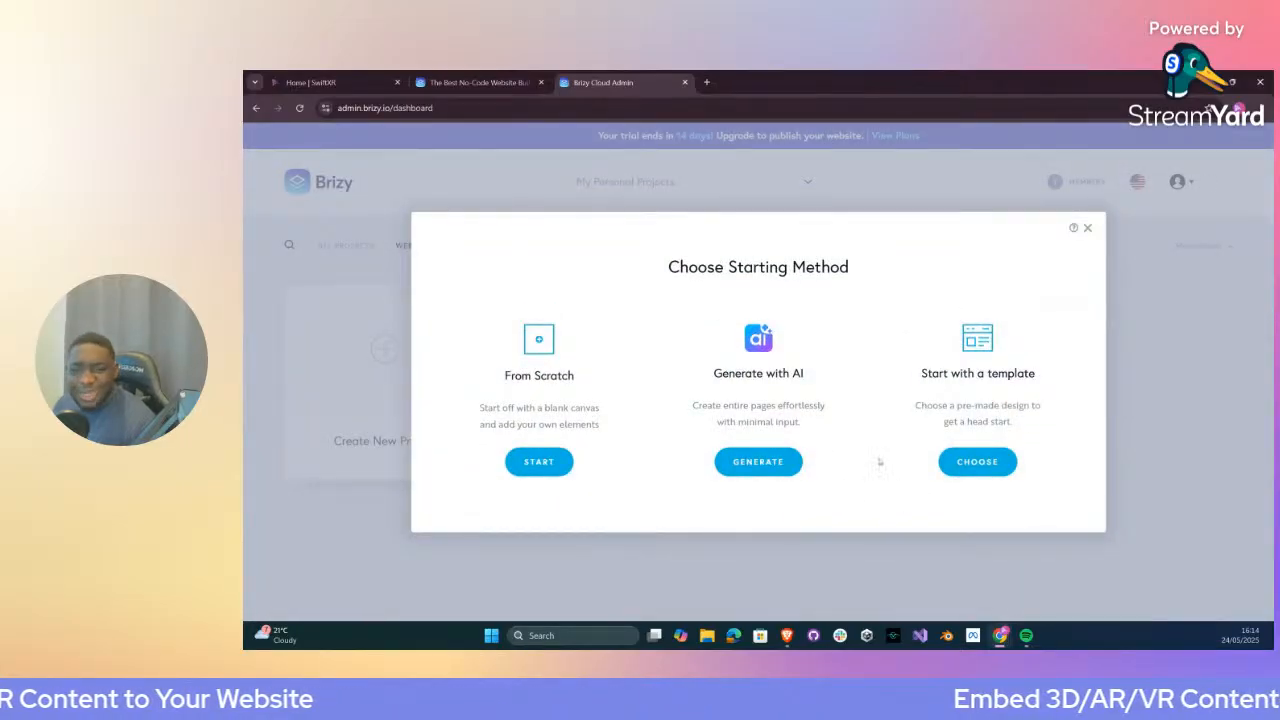
pyautogui.click(978, 462)
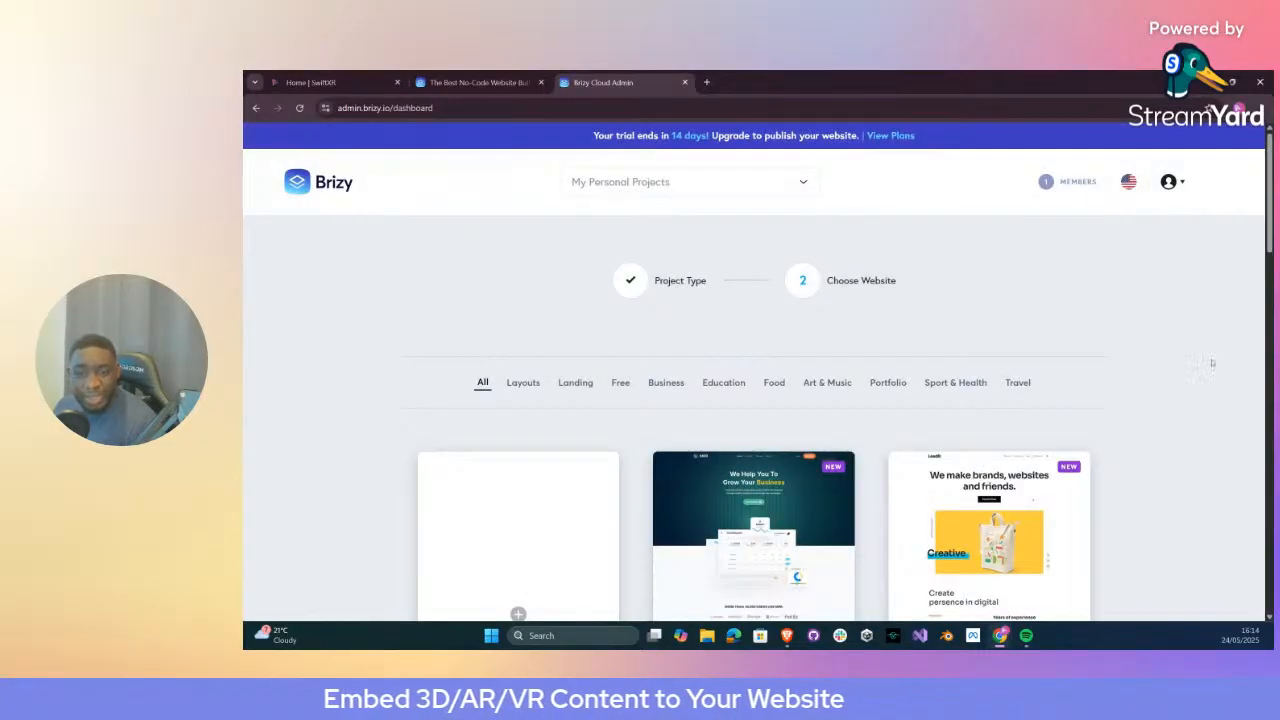
# Browse the website template gallery across all categories and within the Business category
pyautogui.scroll(-2, 1200, 370)
pyautogui.scroll(-5, 1176, 377)
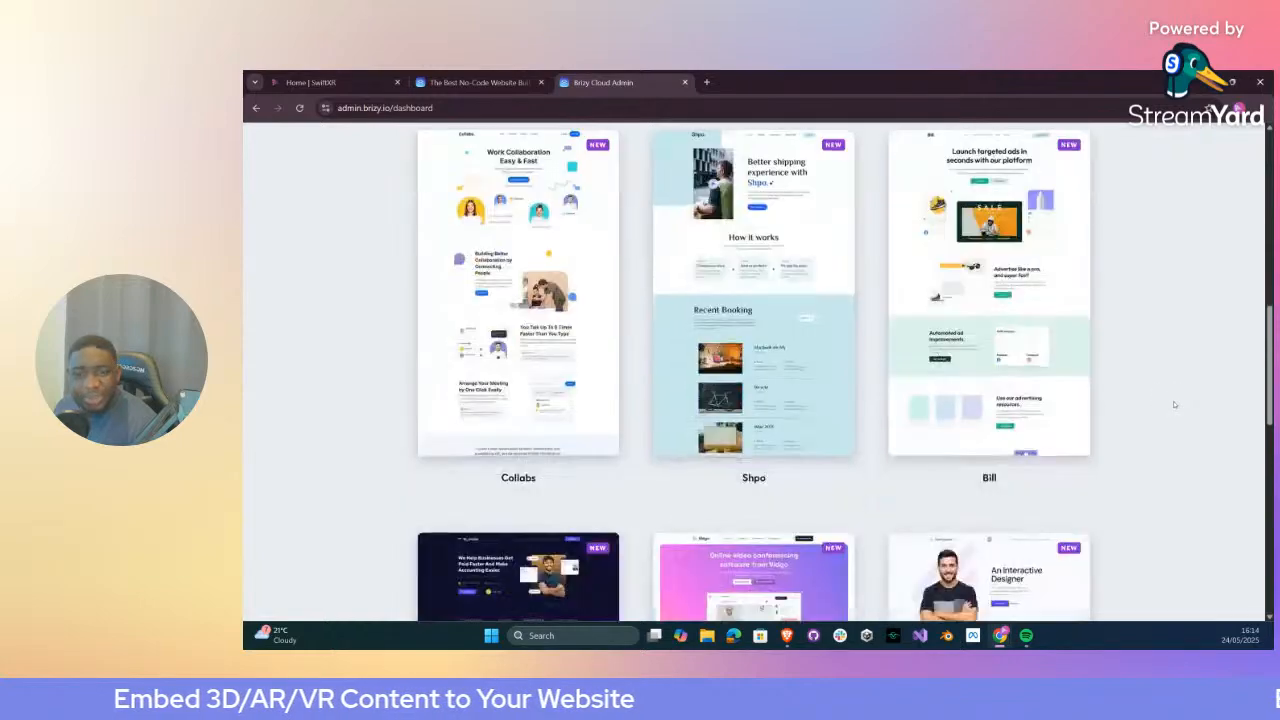
pyautogui.scroll(-4, 1176, 380)
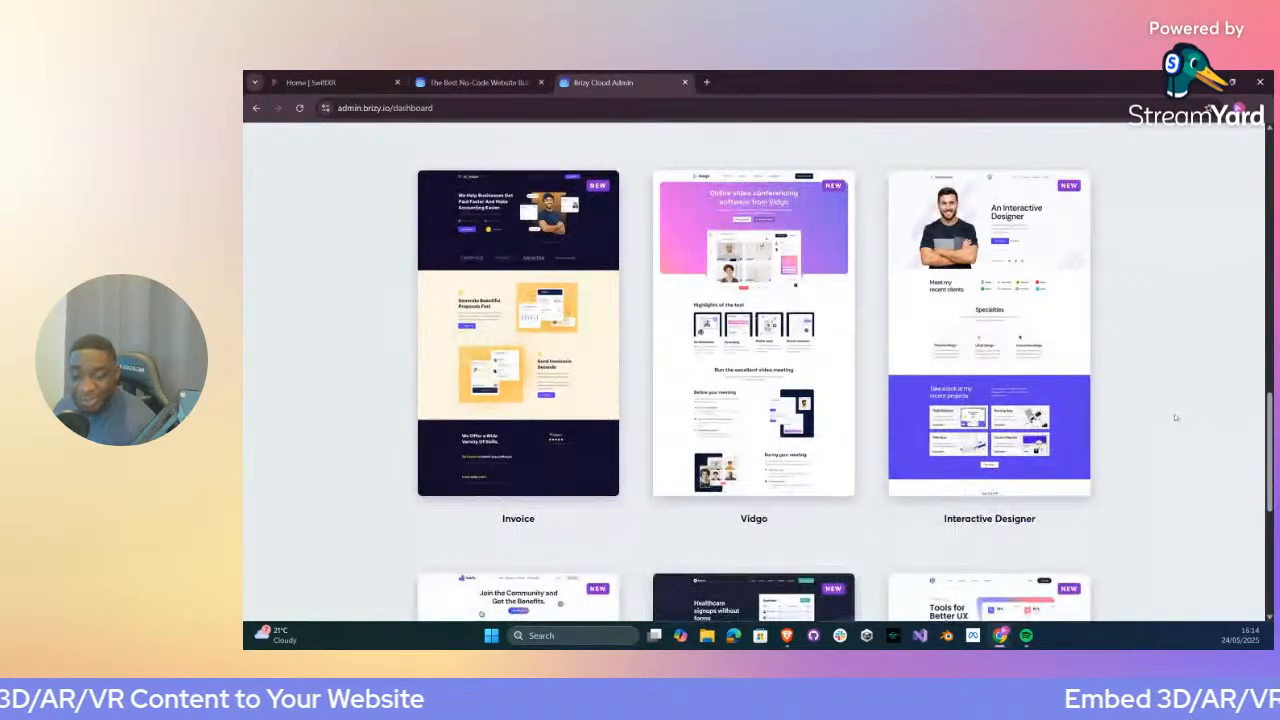
pyautogui.scroll(-4, 1176, 430)
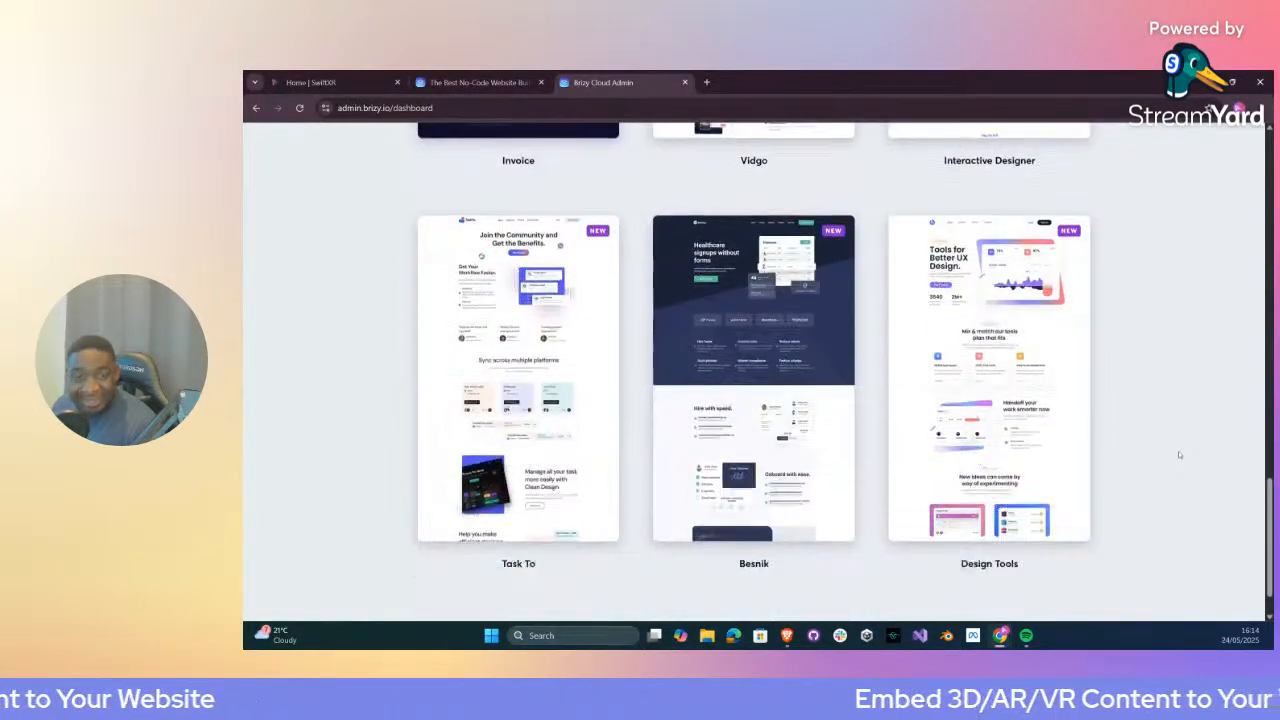
pyautogui.scroll(1, 1131, 427)
pyautogui.scroll(12, 1131, 427)
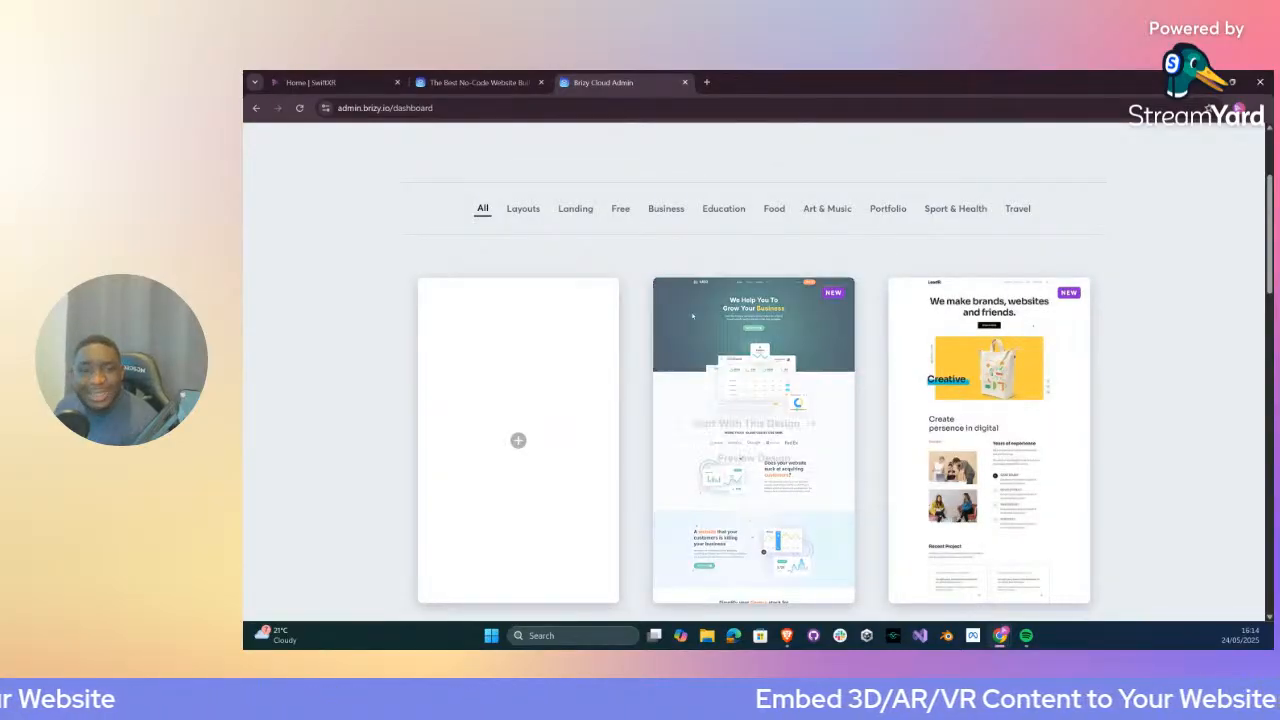
pyautogui.click(666, 209)
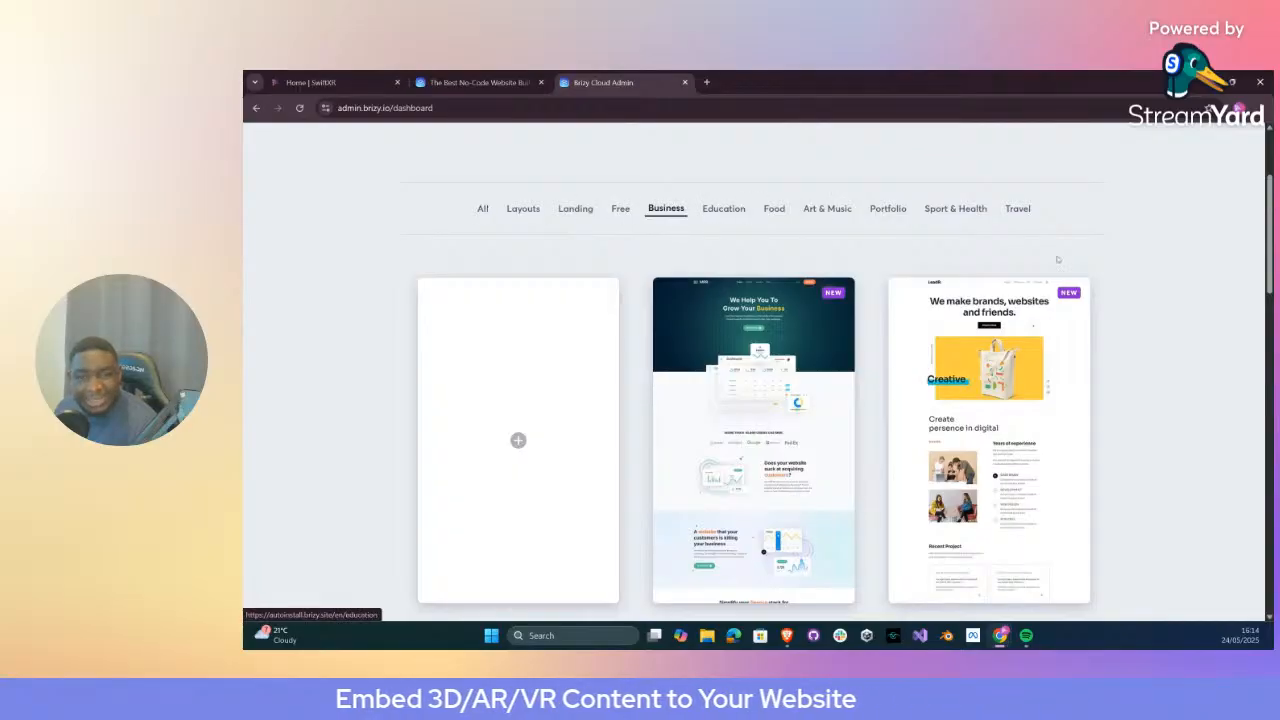
pyautogui.scroll(-3, 1106, 328)
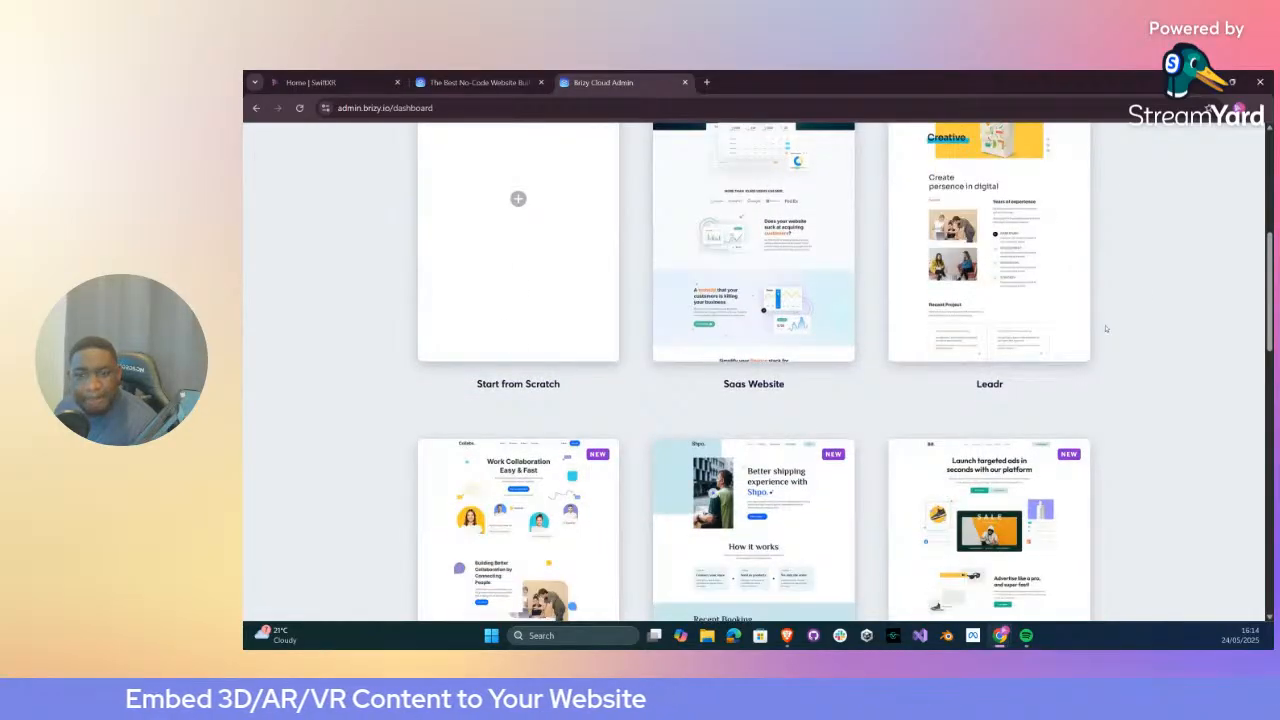
pyautogui.scroll(-12, 1110, 328)
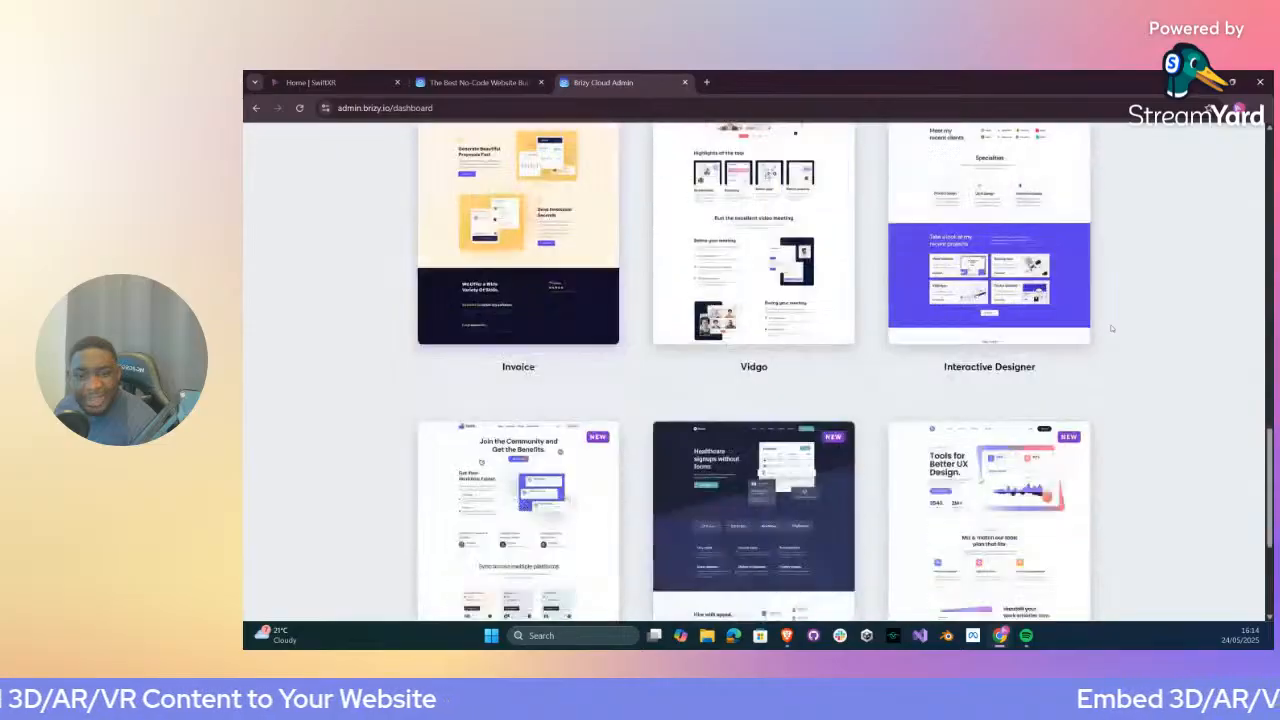
pyautogui.scroll(15, 1110, 328)
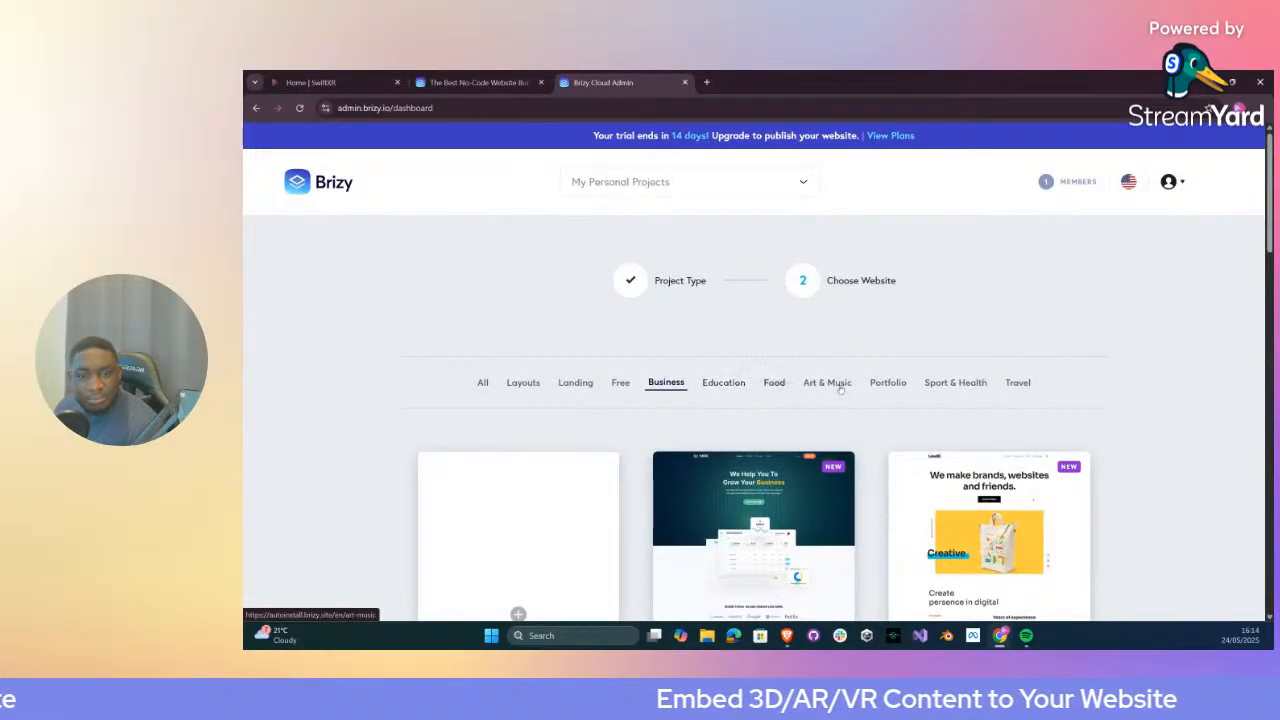
# Browse the website templates in the Landing category
pyautogui.click(576, 383)
pyautogui.scroll(-6, 1173, 328)
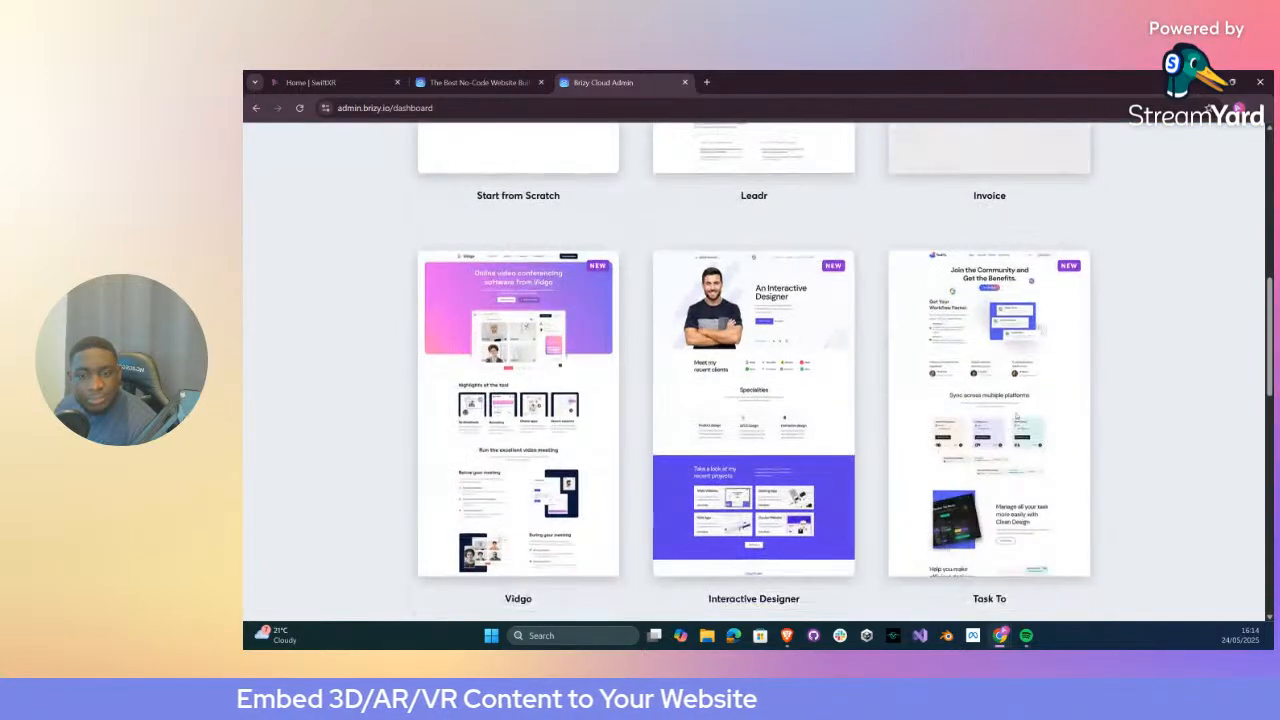
pyautogui.scroll(-3, 1173, 328)
pyautogui.scroll(-5, 1173, 336)
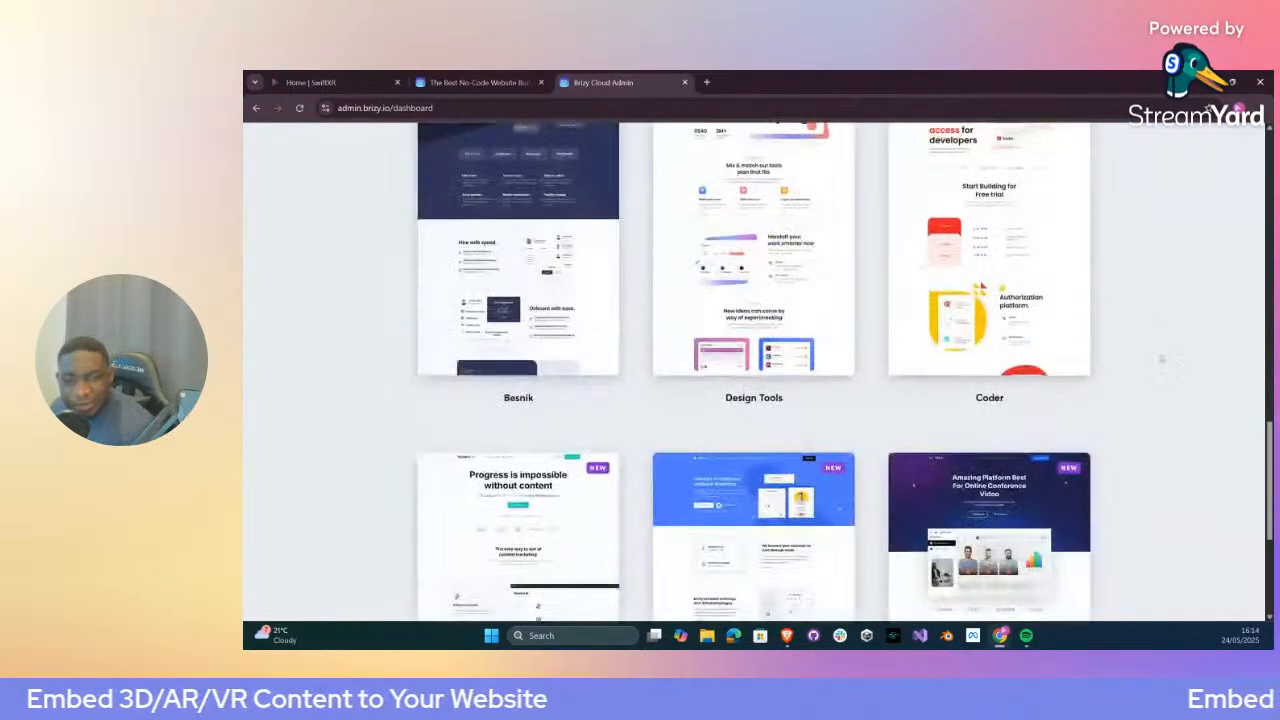
pyautogui.moveTo(939, 404)
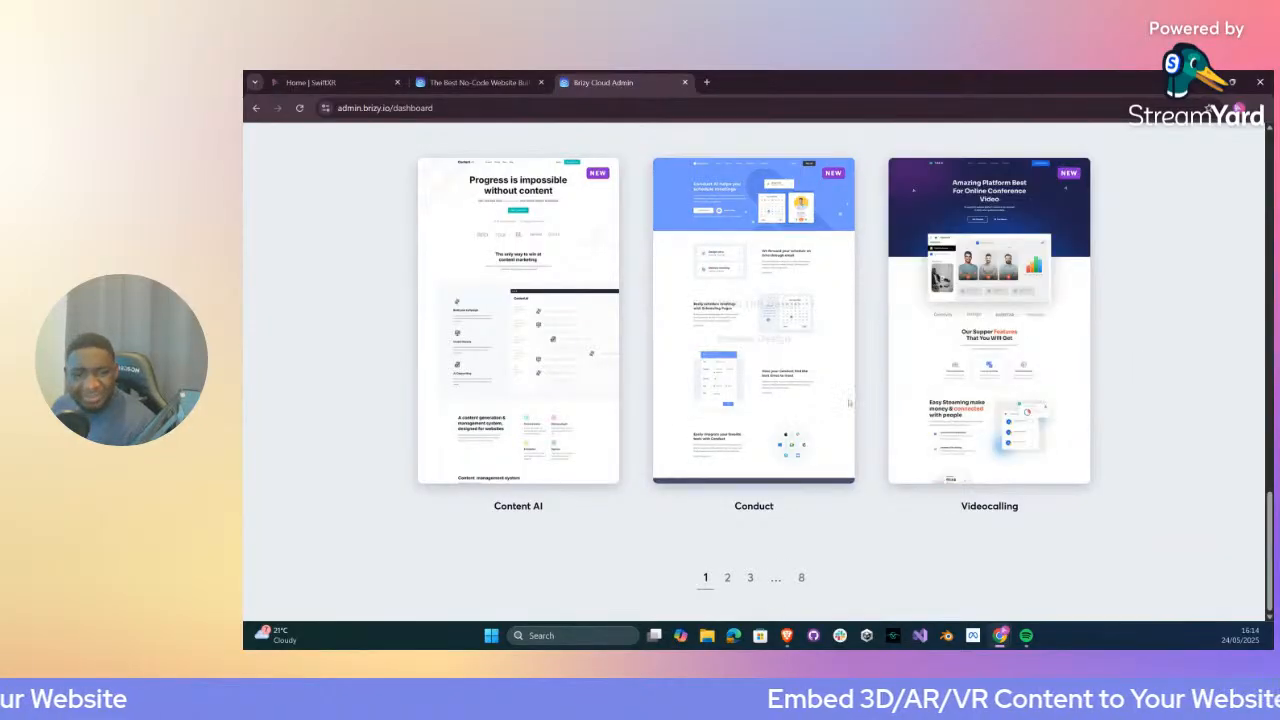
pyautogui.scroll(8, 850, 390)
pyautogui.scroll(5, 850, 390)
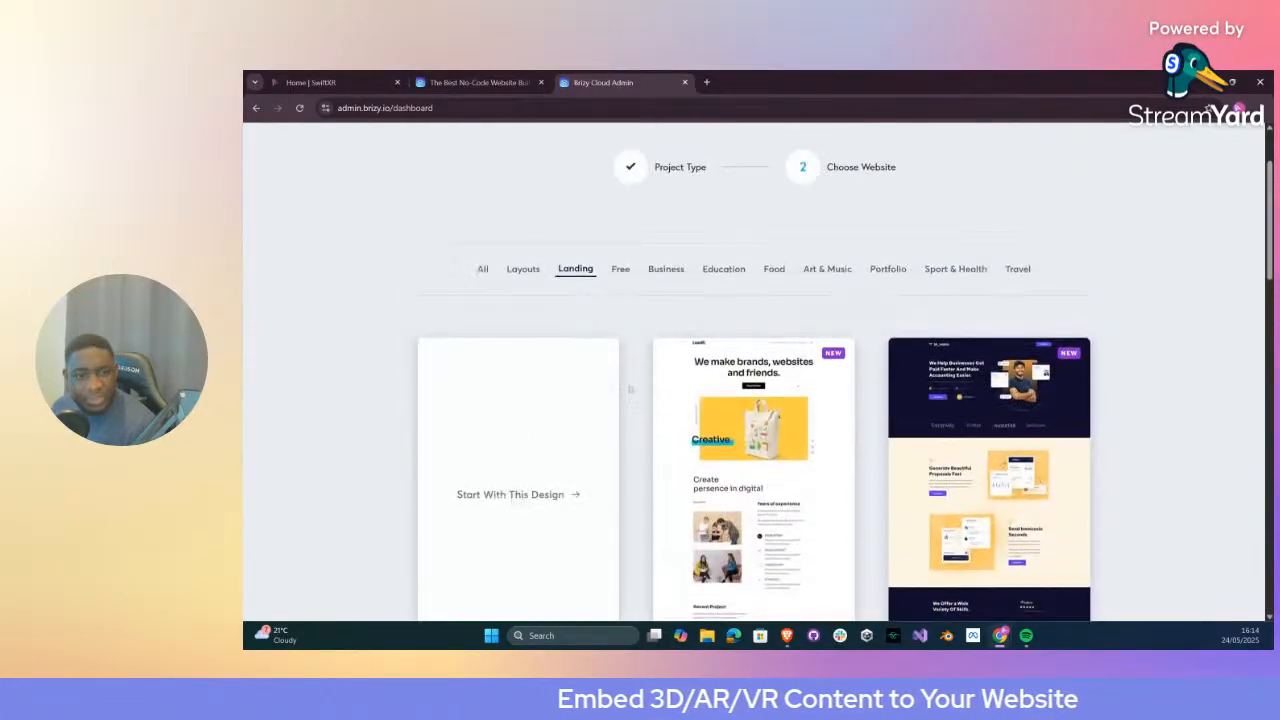
# Filter the templates to the Free category and start the project with the Design Loft design
pyautogui.click(620, 269)
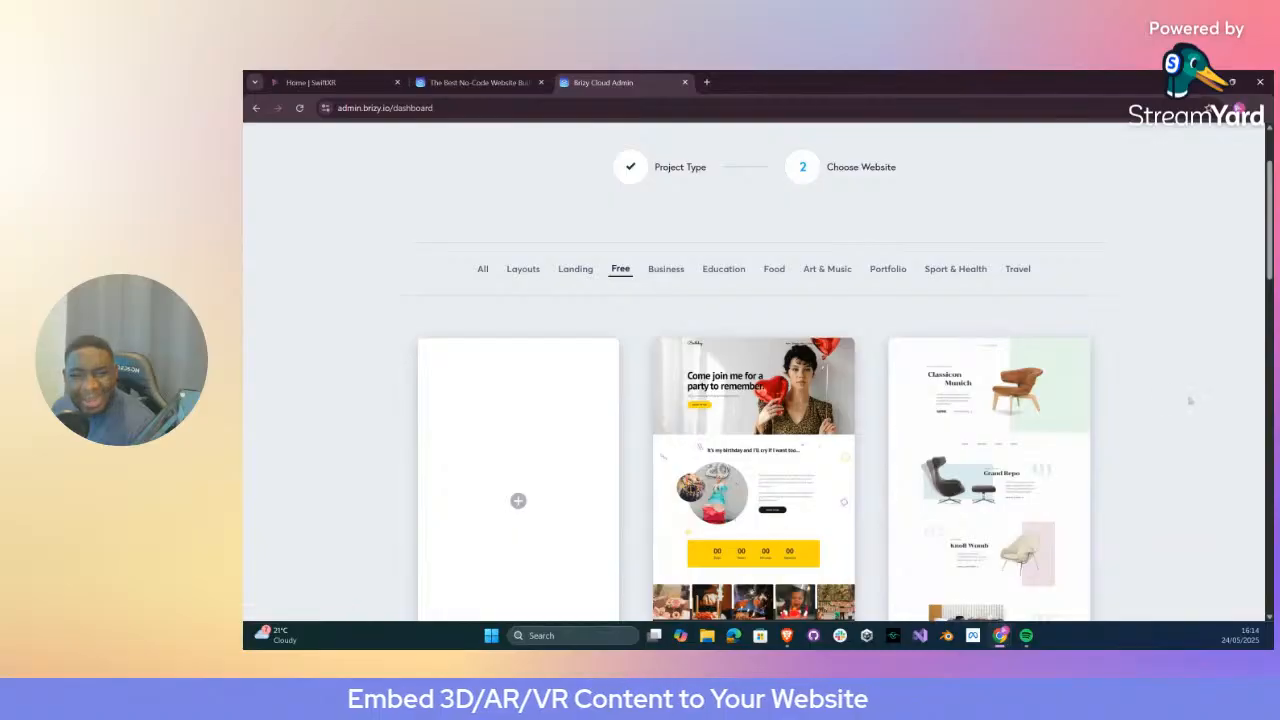
pyautogui.scroll(-9, 1219, 335)
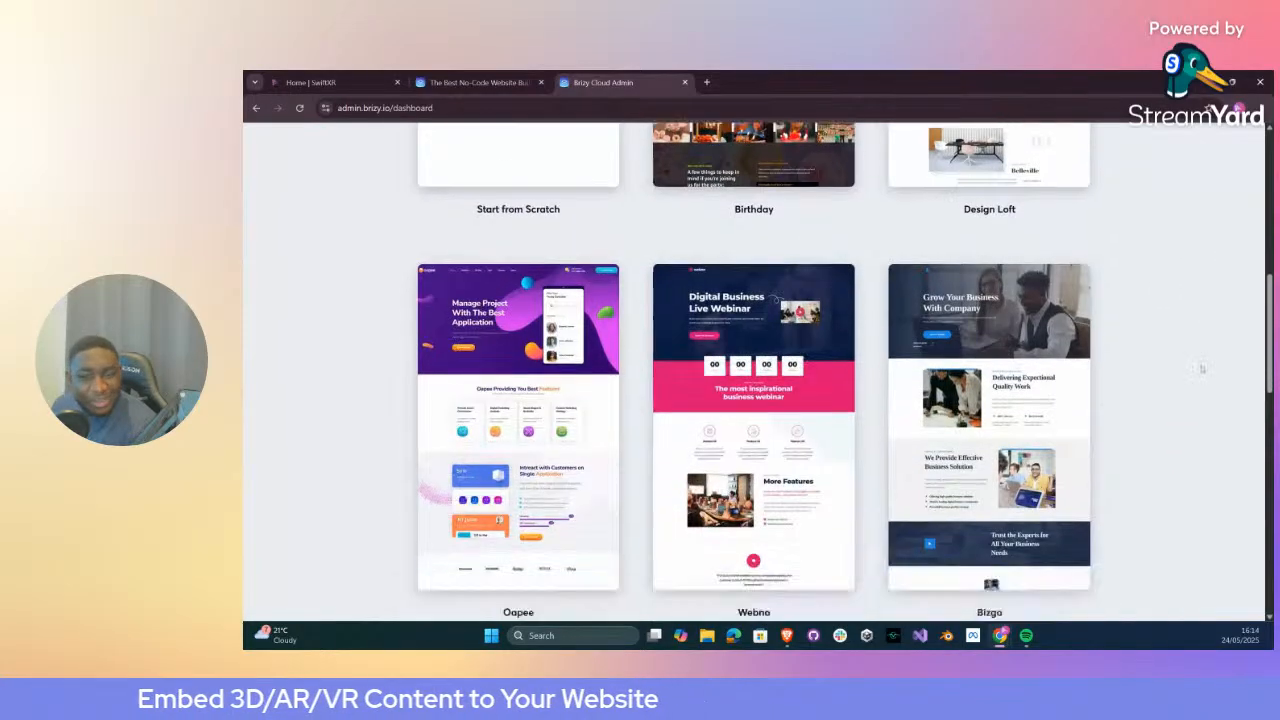
pyautogui.scroll(9, 1207, 390)
pyautogui.moveTo(1020, 355)
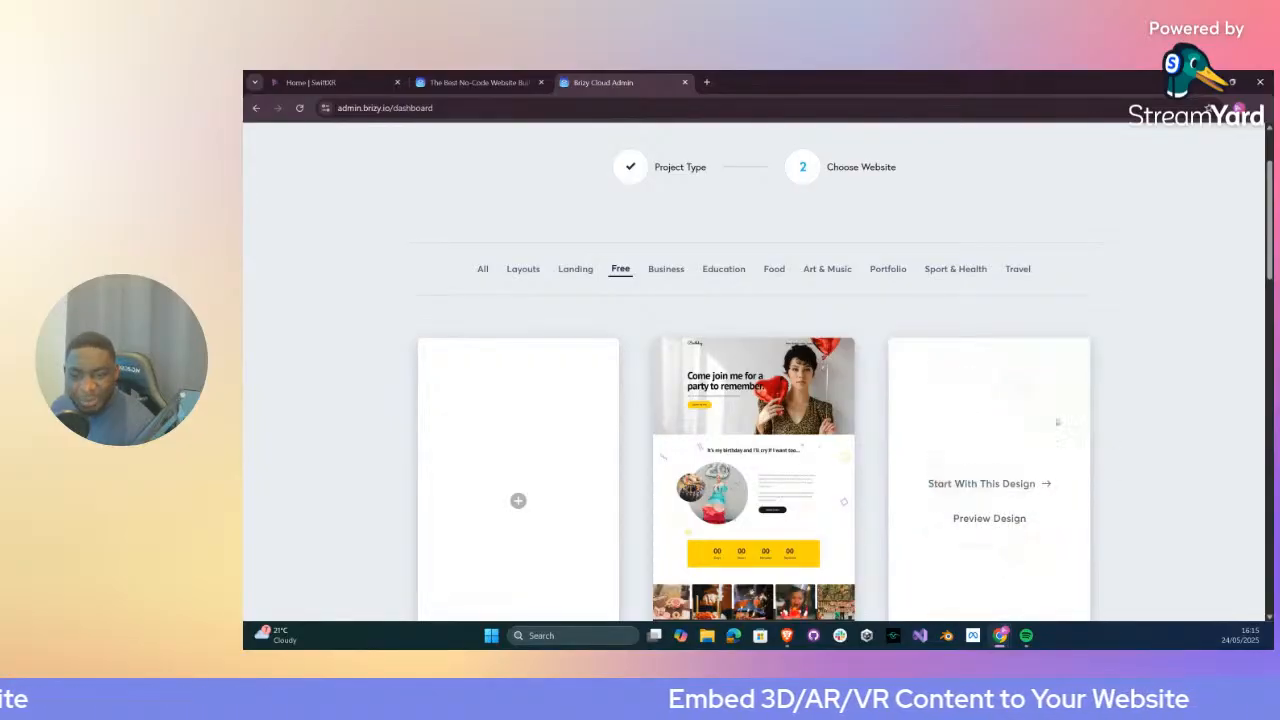
pyautogui.click(1013, 486)
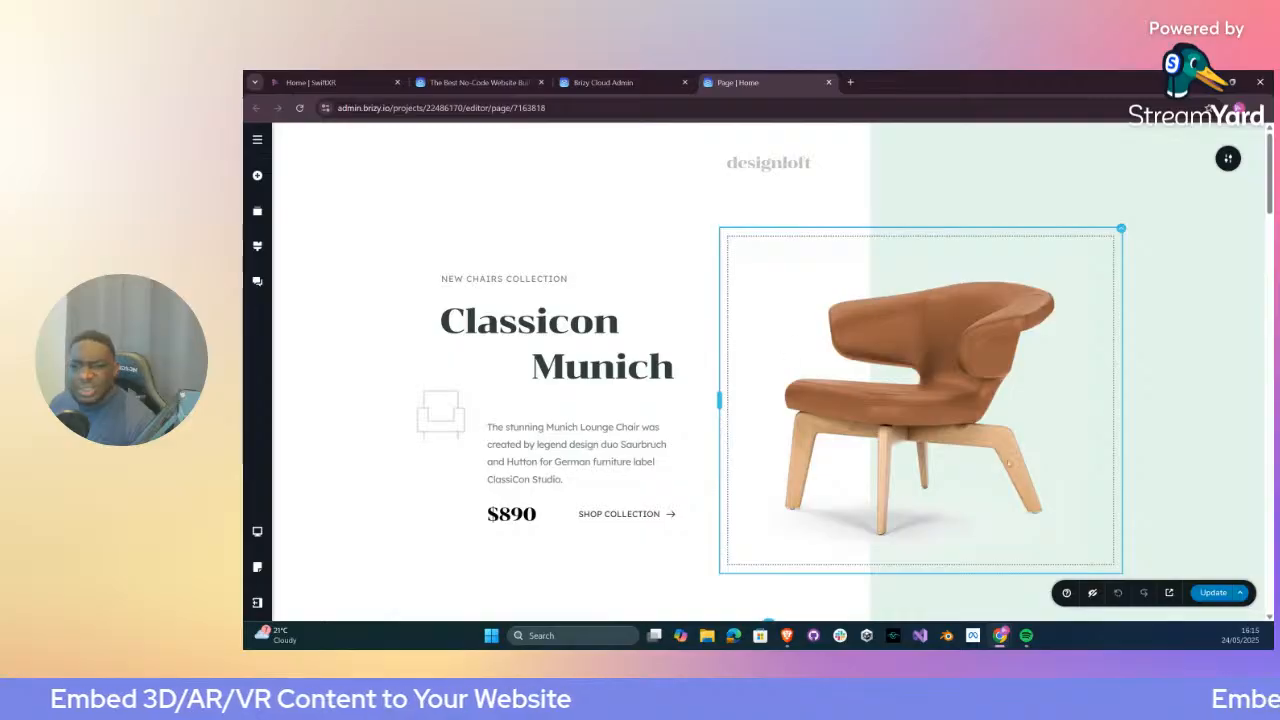
# Open the live preview of the Design Loft home page and review its furniture sections down to the footer
pyautogui.click(1169, 593)
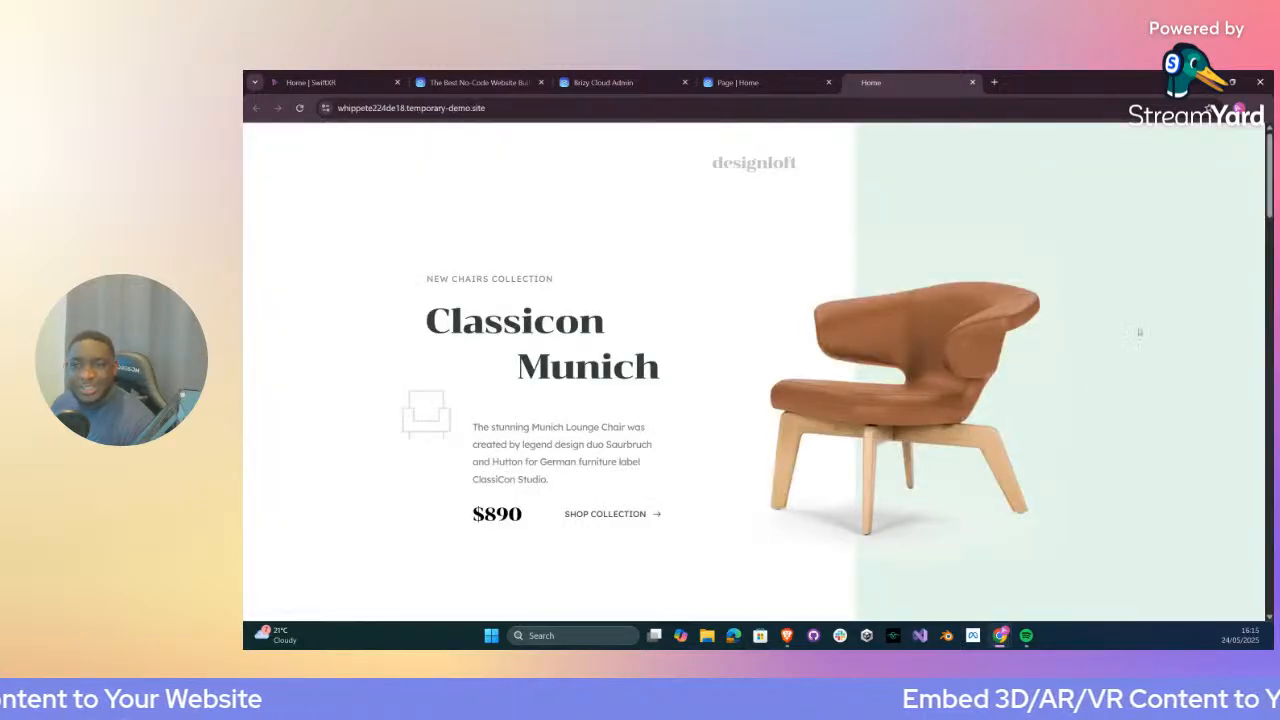
pyautogui.scroll(-10, 1139, 340)
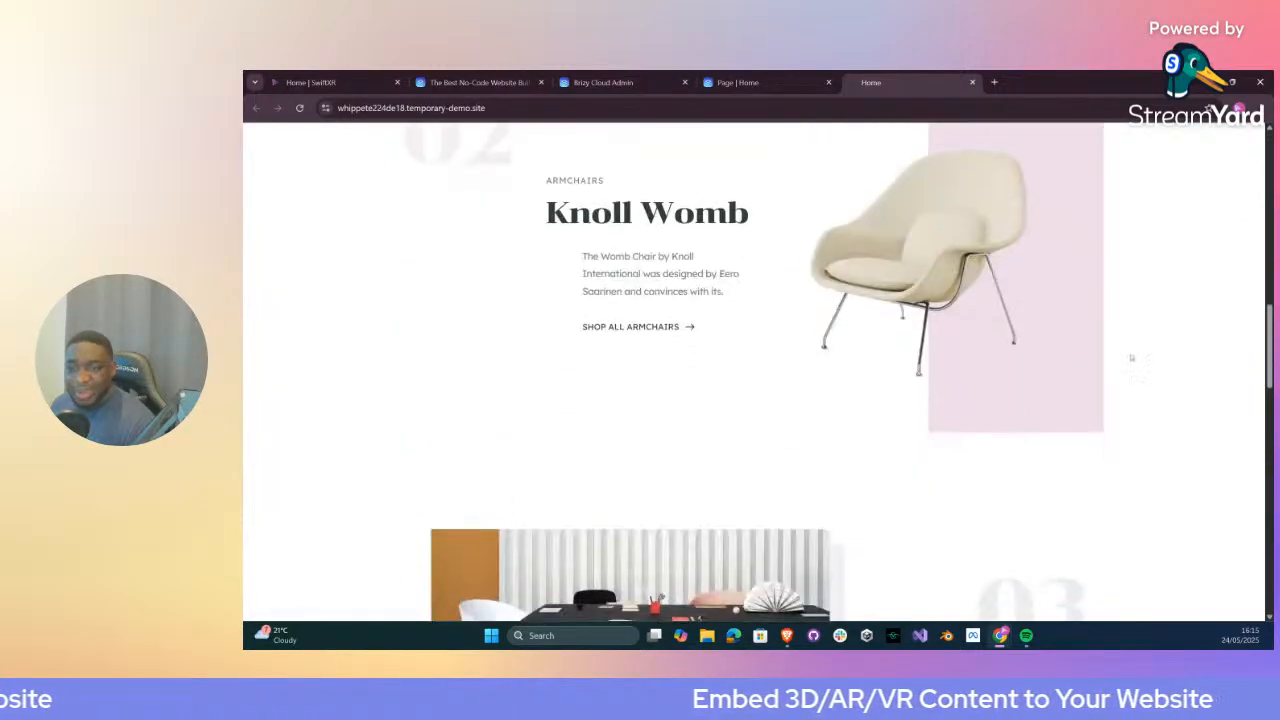
pyautogui.scroll(-15, 1131, 357)
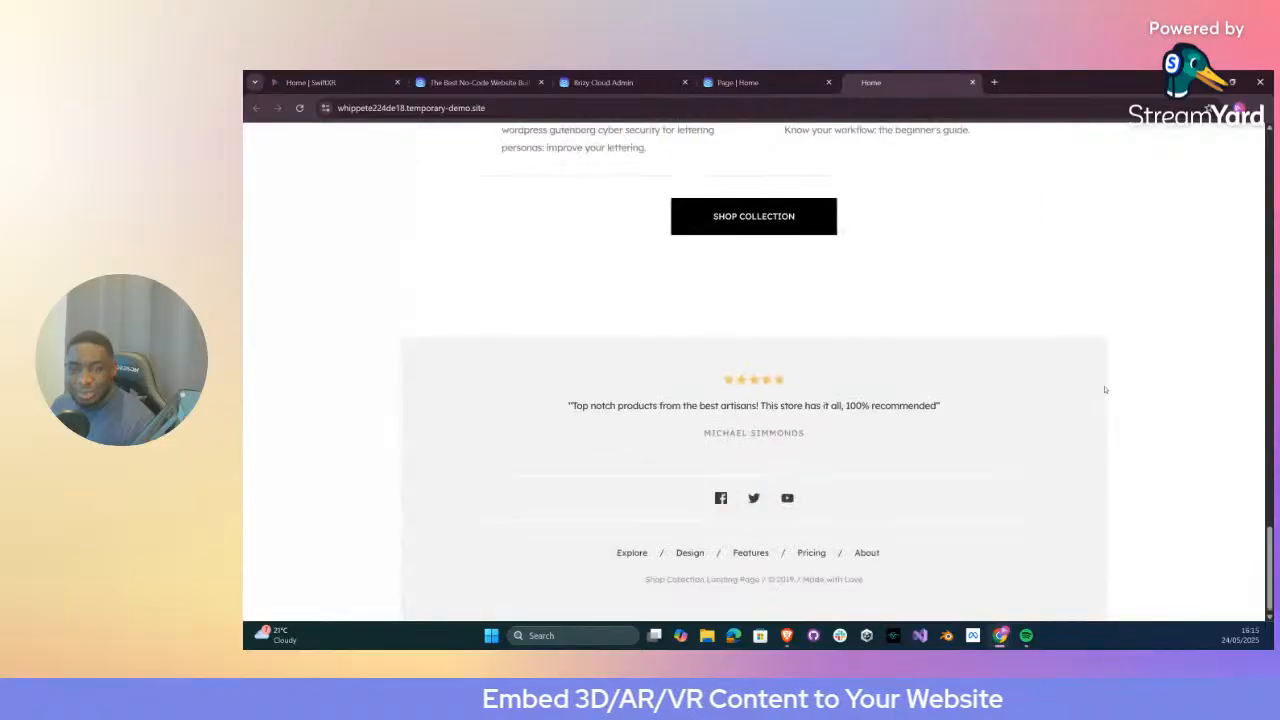
pyautogui.scroll(20, 1114, 398)
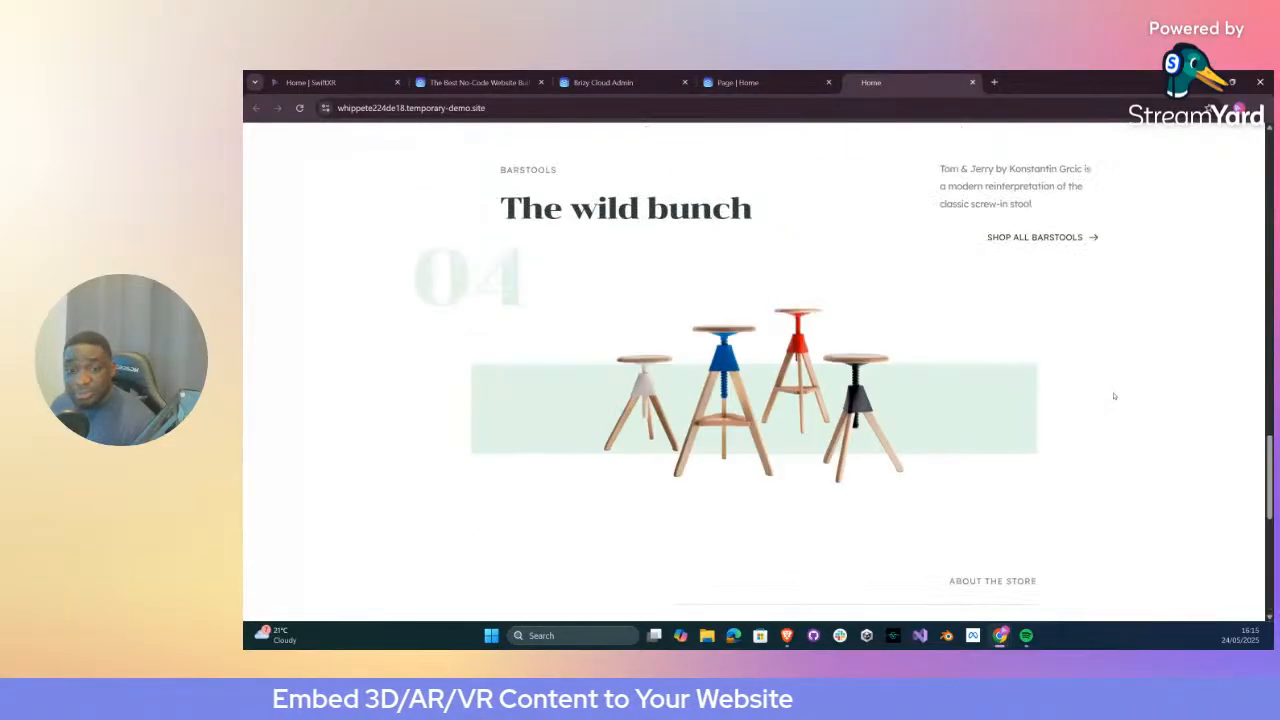
pyautogui.scroll(1, 1116, 413)
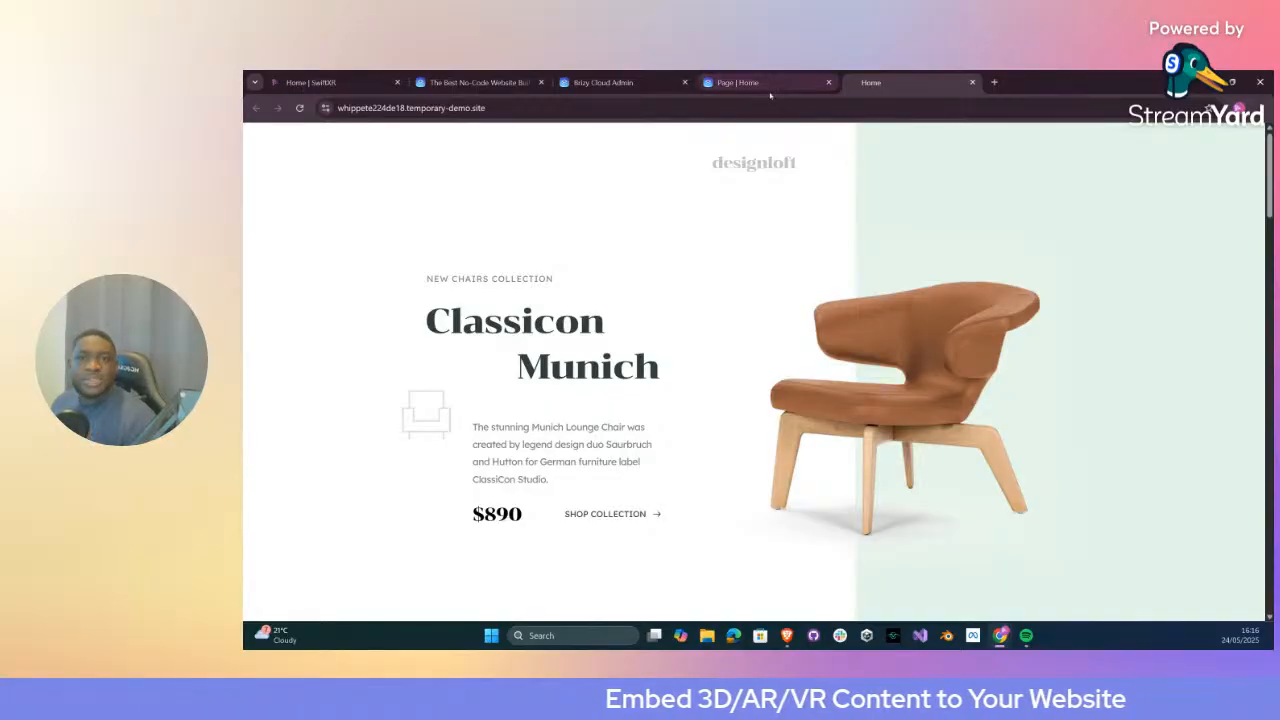
pyautogui.scroll(-15, 971, 333)
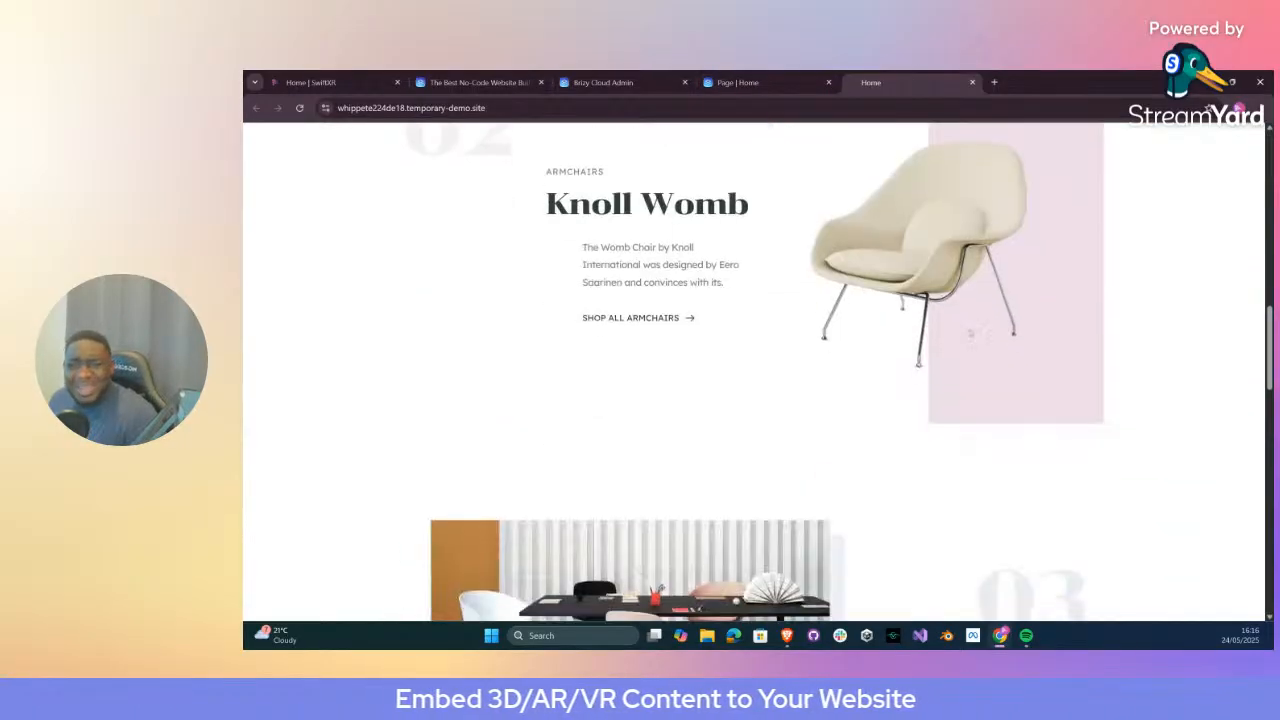
pyautogui.scroll(9, 971, 333)
pyautogui.scroll(6, 971, 333)
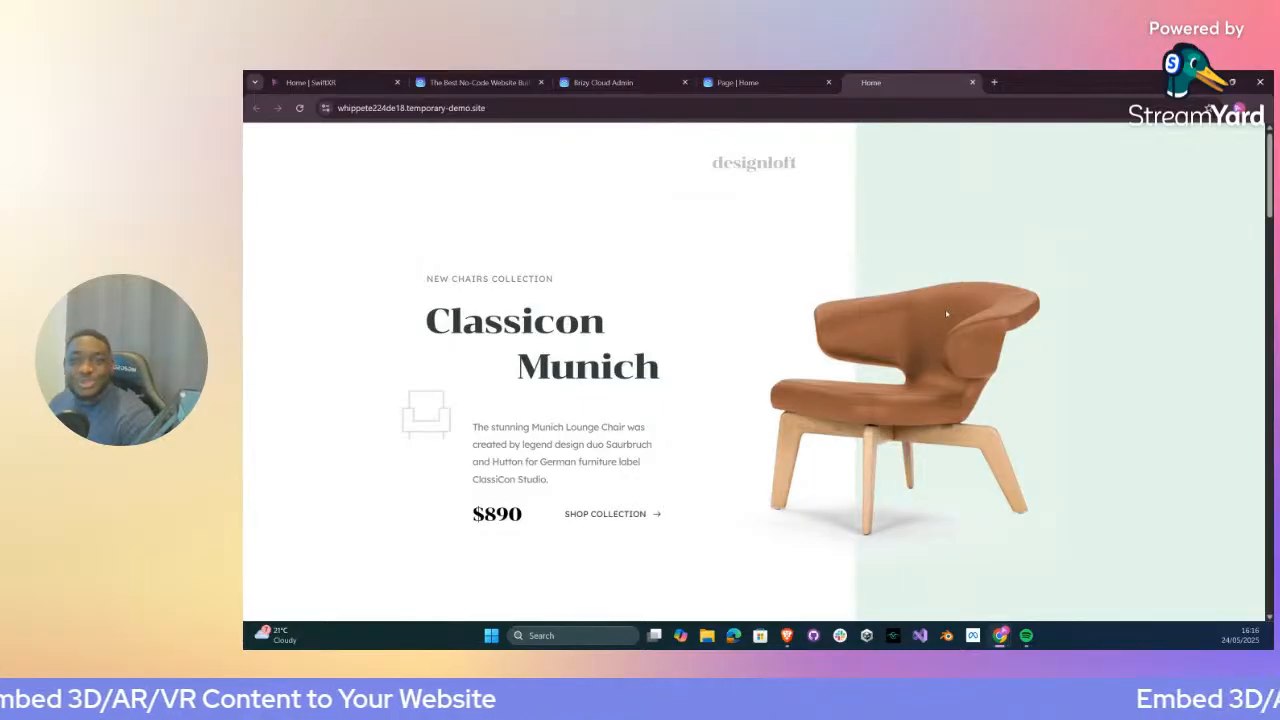
pyautogui.moveTo(771, 86)
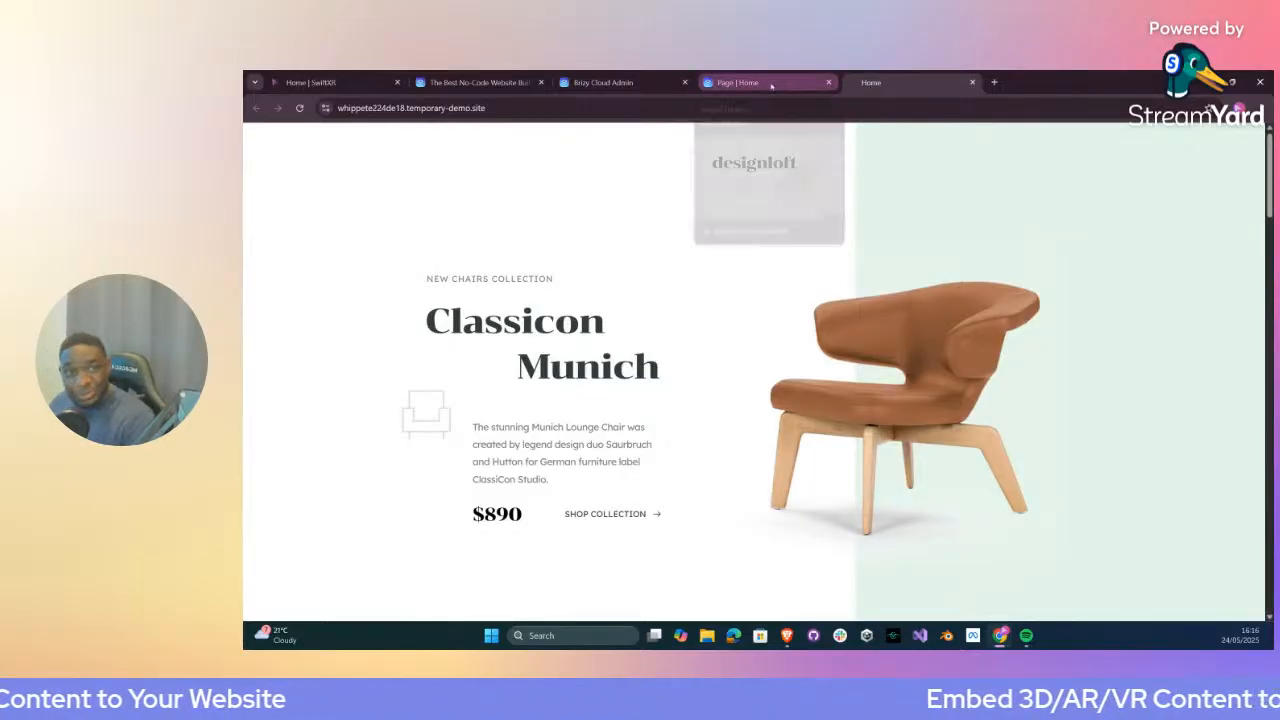
# Switch to the SwiftXR website and sign in with the existing Google account
pyautogui.click(367, 80)
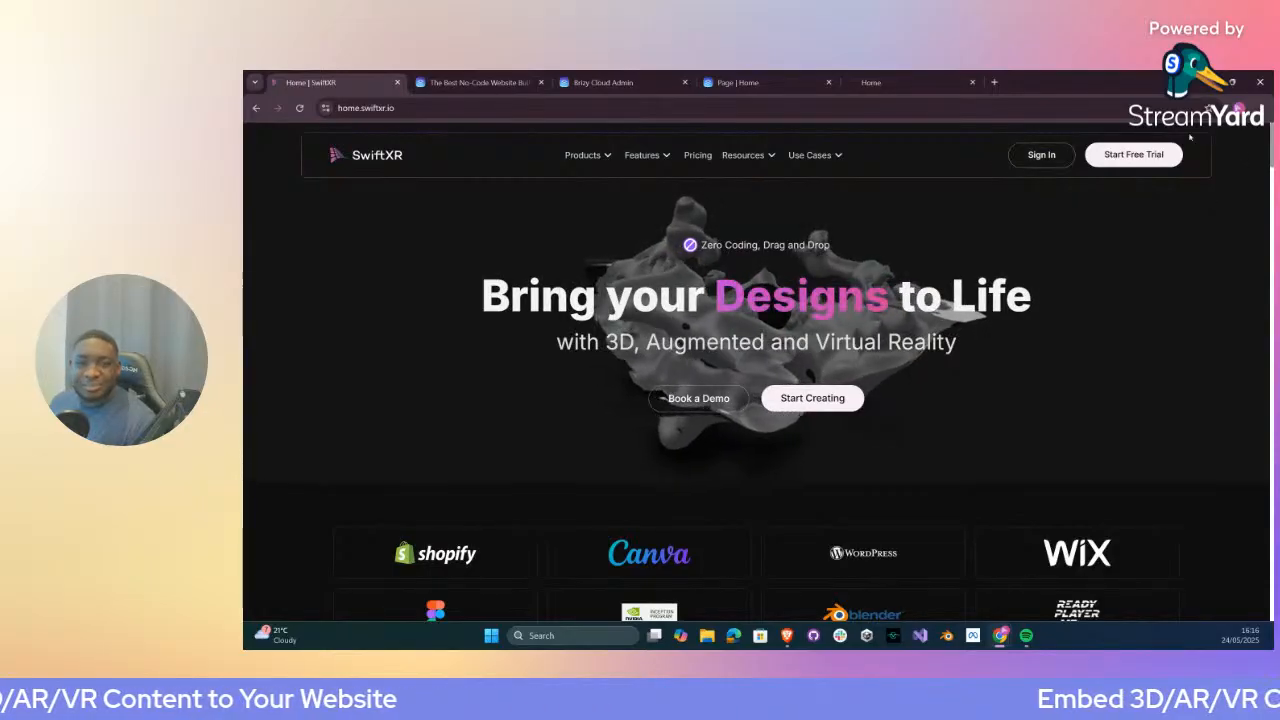
pyautogui.click(1054, 110)
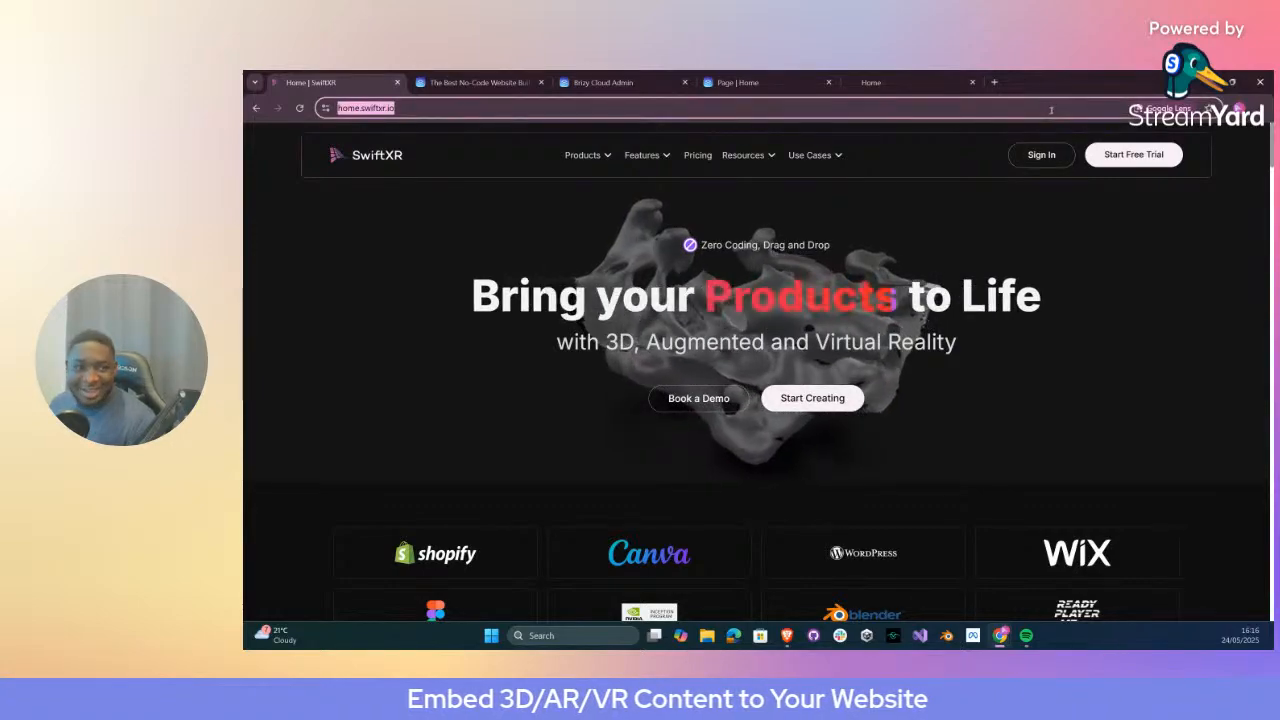
pyautogui.click(1232, 166)
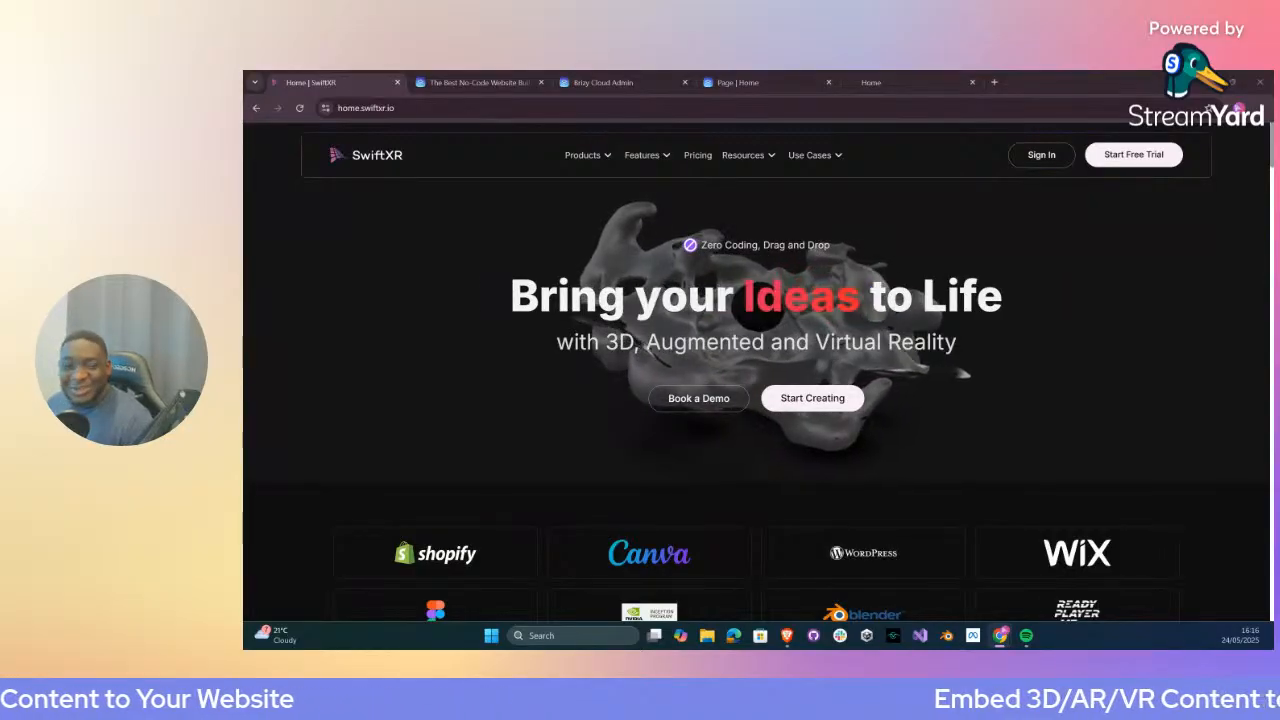
pyautogui.click(1041, 155)
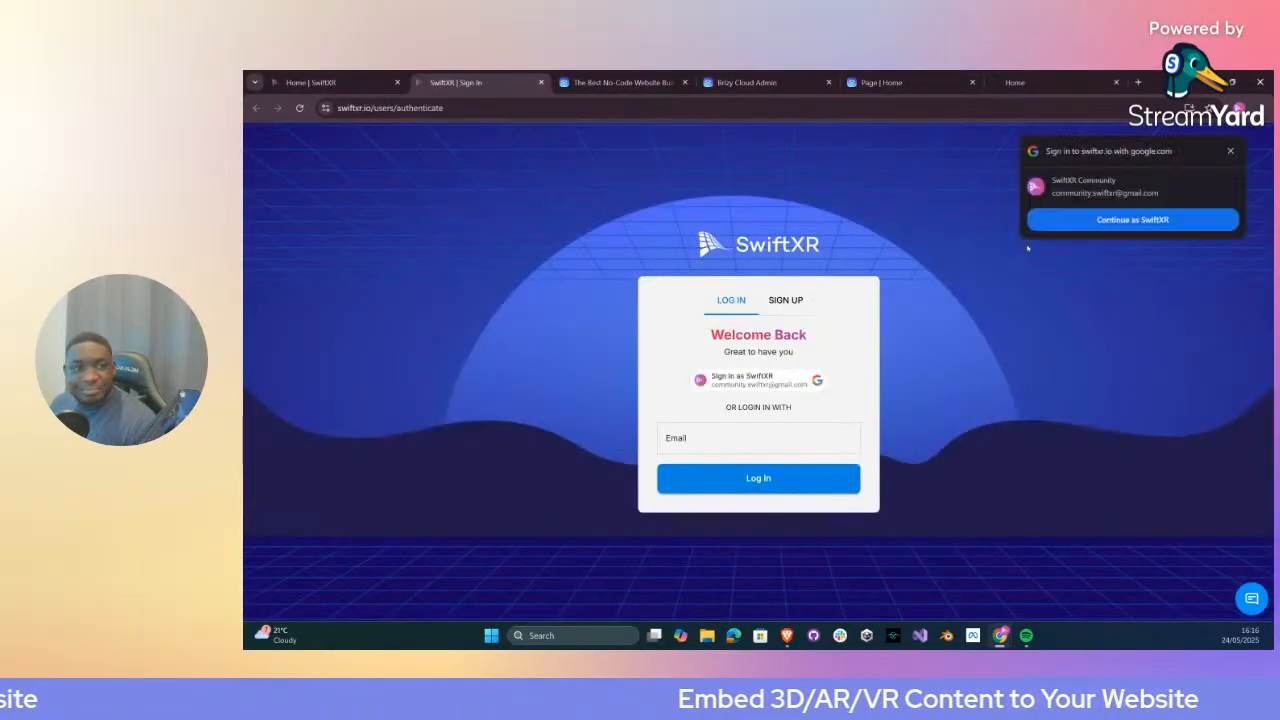
pyautogui.click(1040, 220)
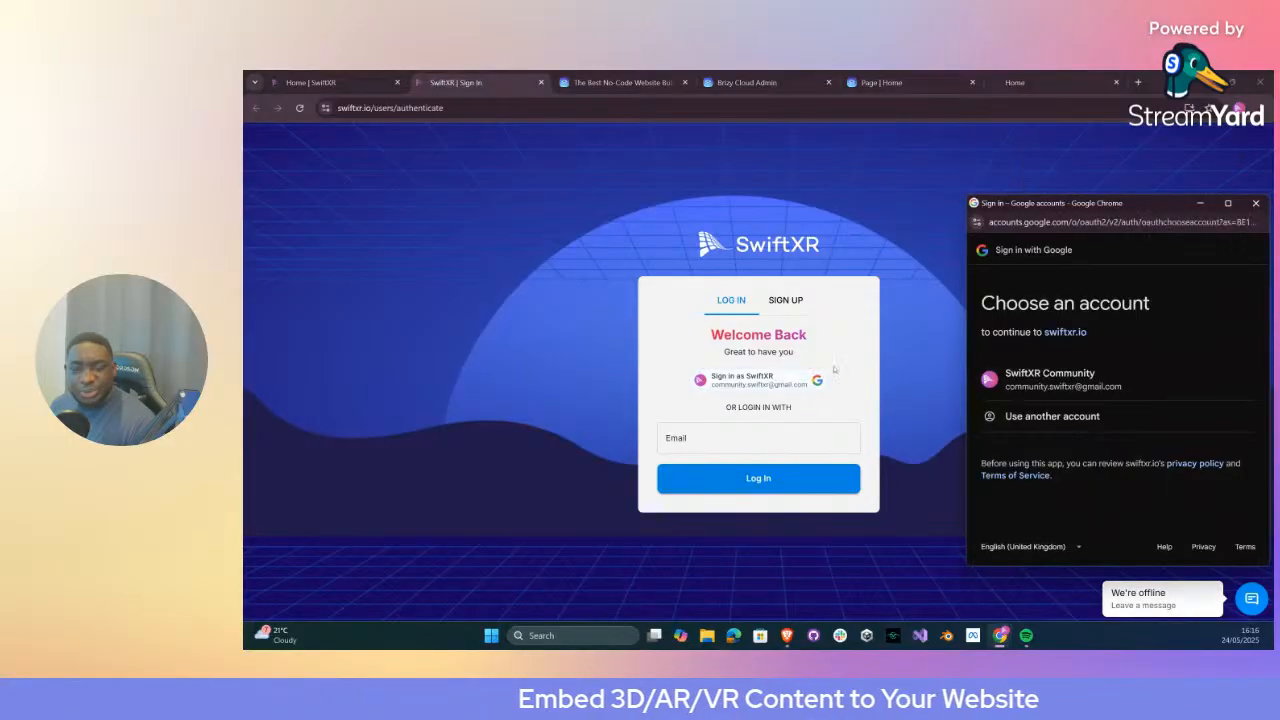
pyautogui.click(1140, 368)
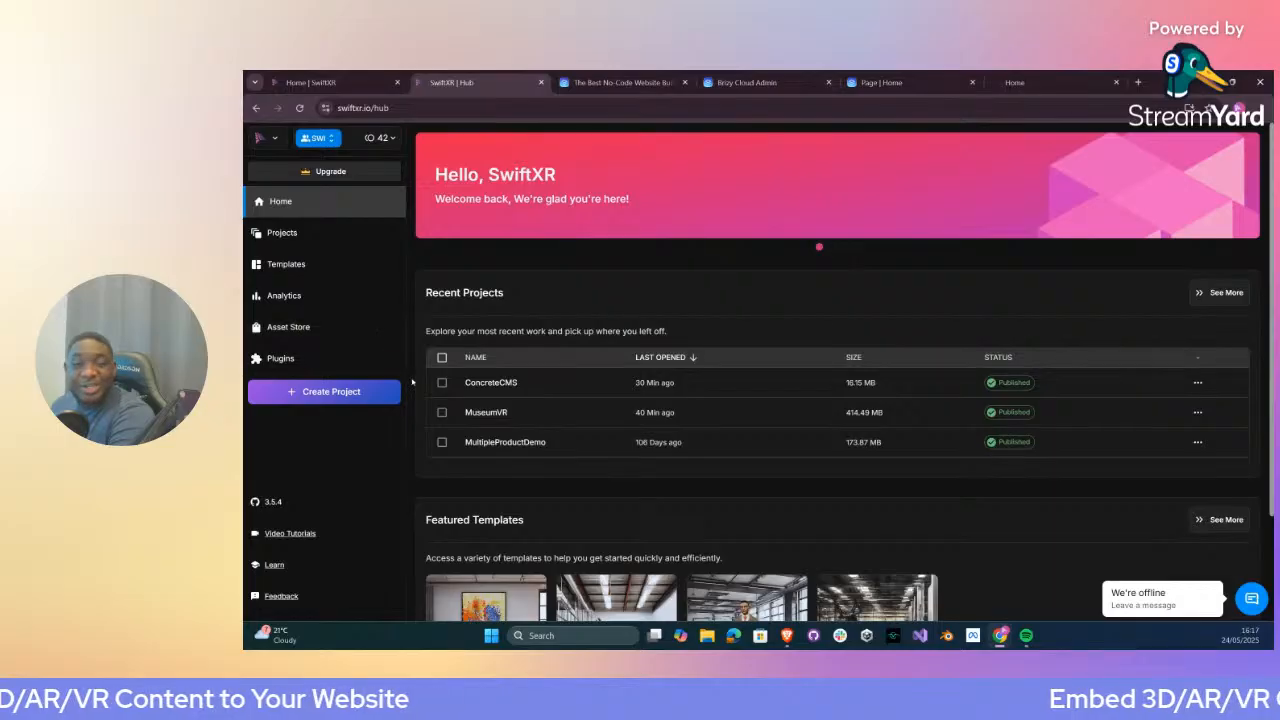
# Create a SwiftXR project named BrizyProject
pyautogui.click(337, 393)
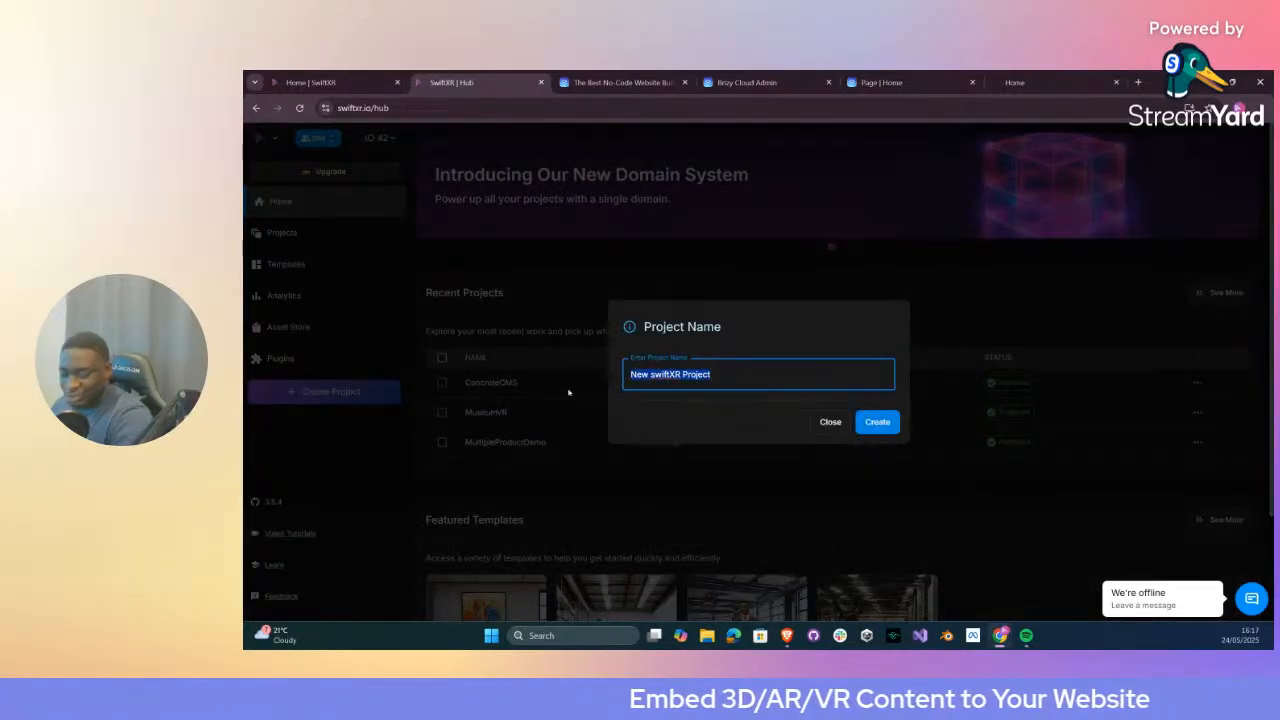
pyautogui.write('Brizy')
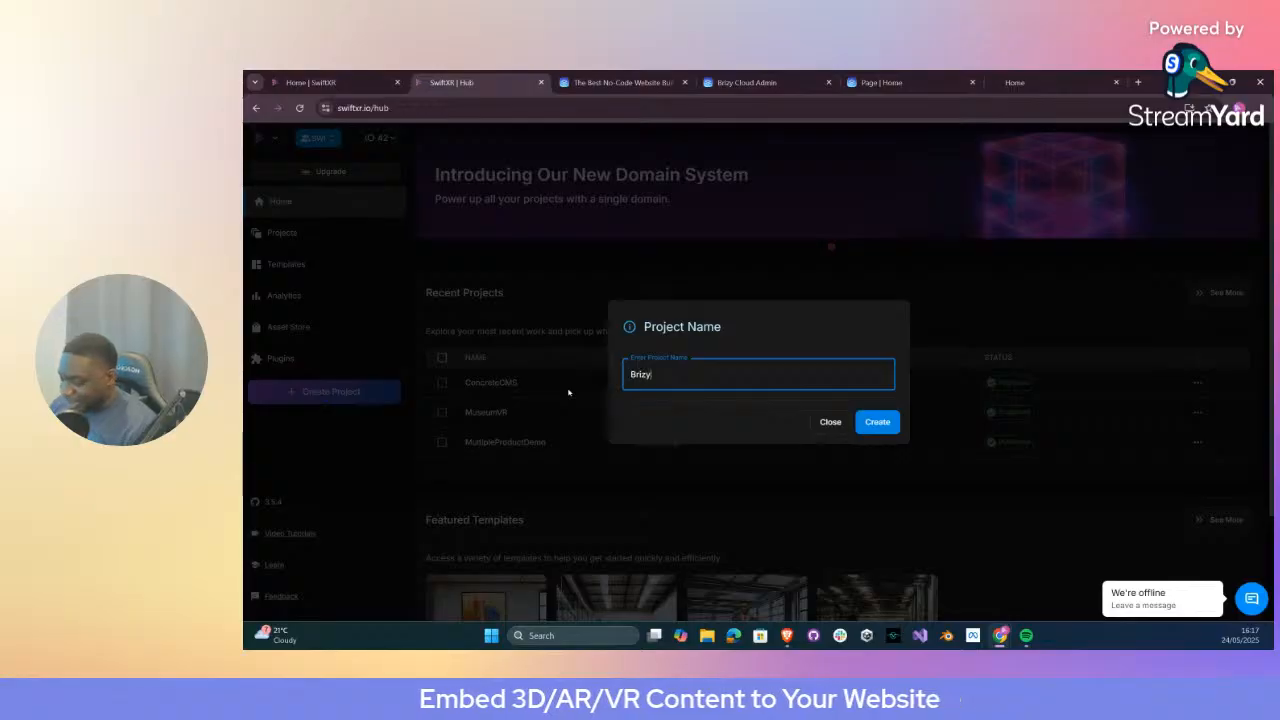
pyautogui.write('Project')
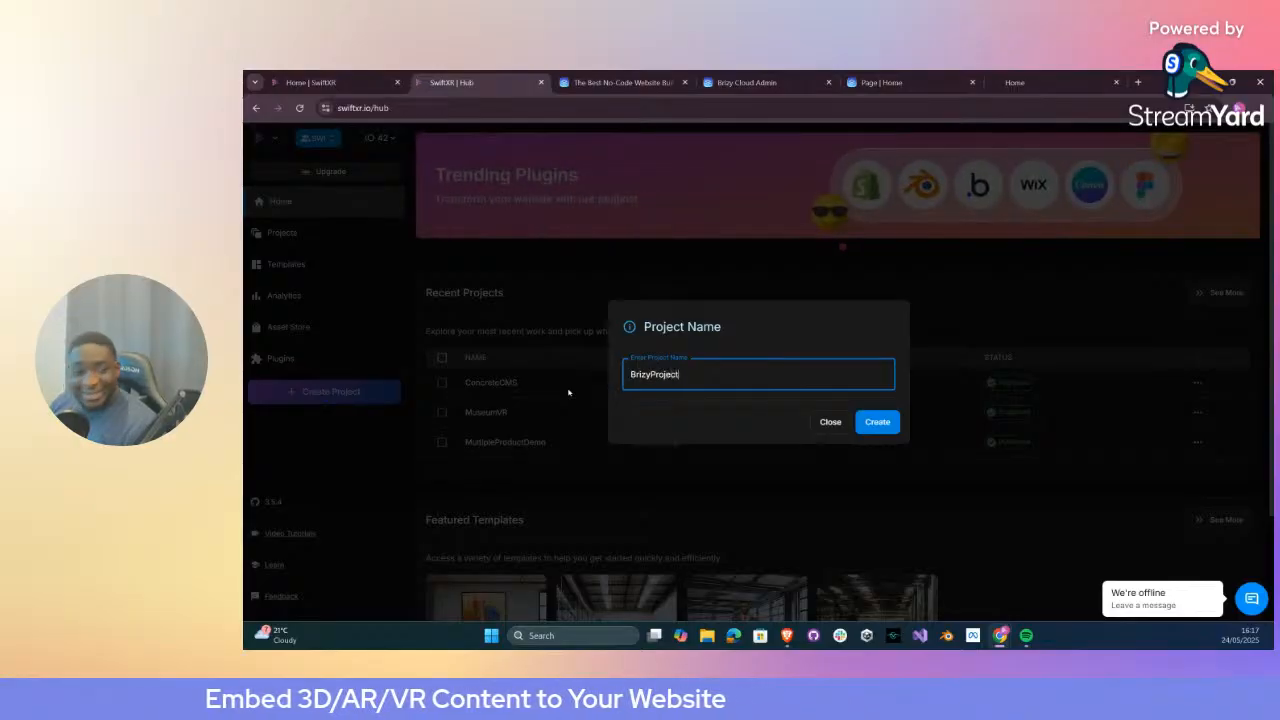
pyautogui.click(858, 428)
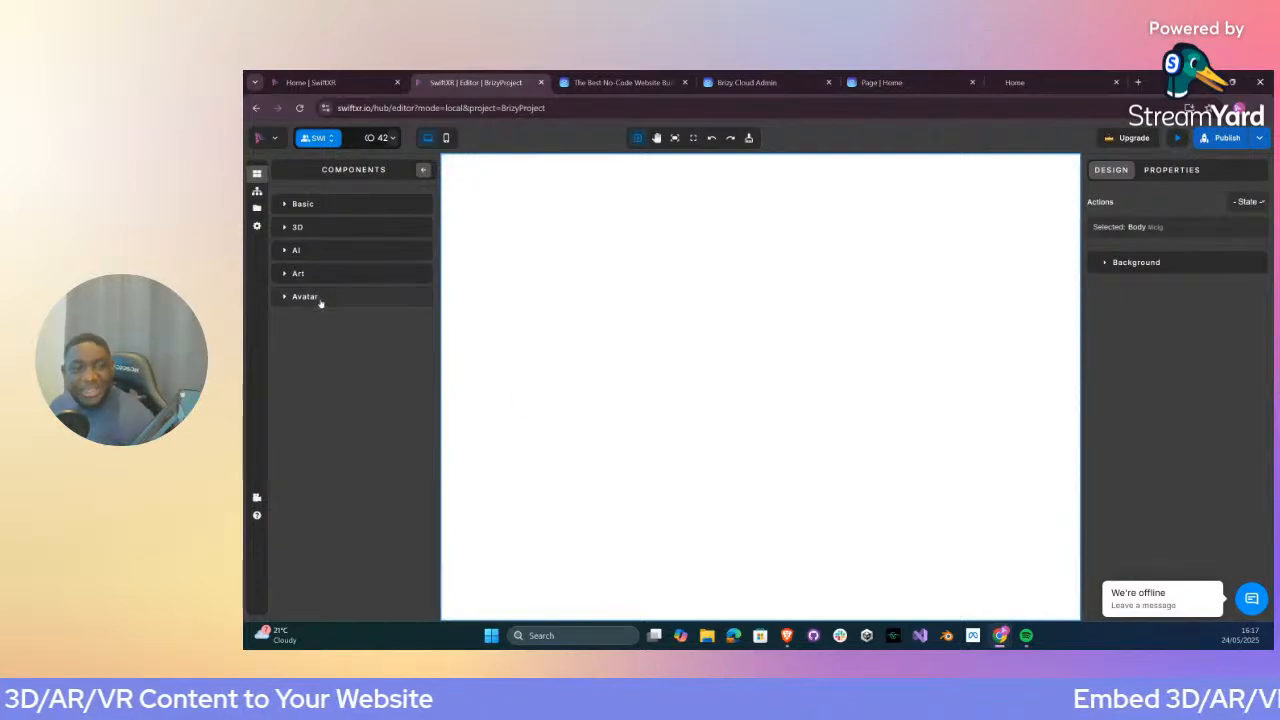
# Add an Augmented Reality (AR) component and load the Accent Chair model from the SwiftXR 3D store into it
pyautogui.click(338, 234)
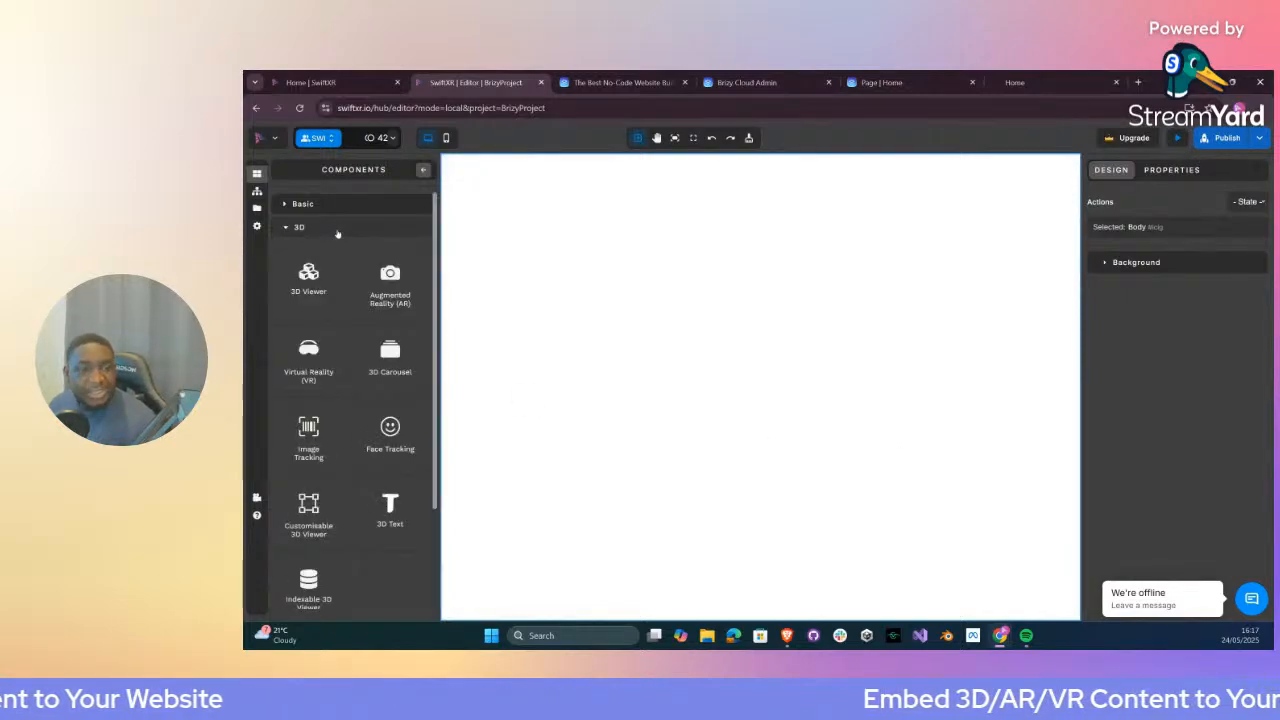
pyautogui.click(390, 281)
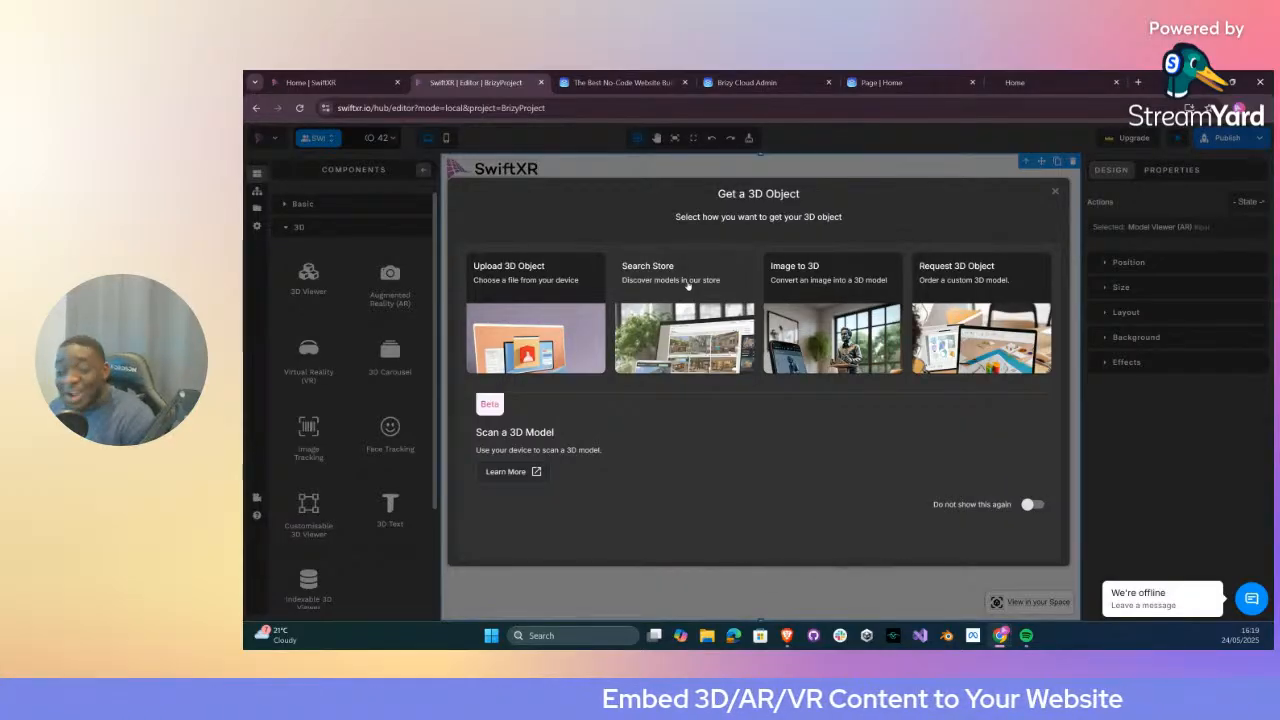
pyautogui.click(688, 285)
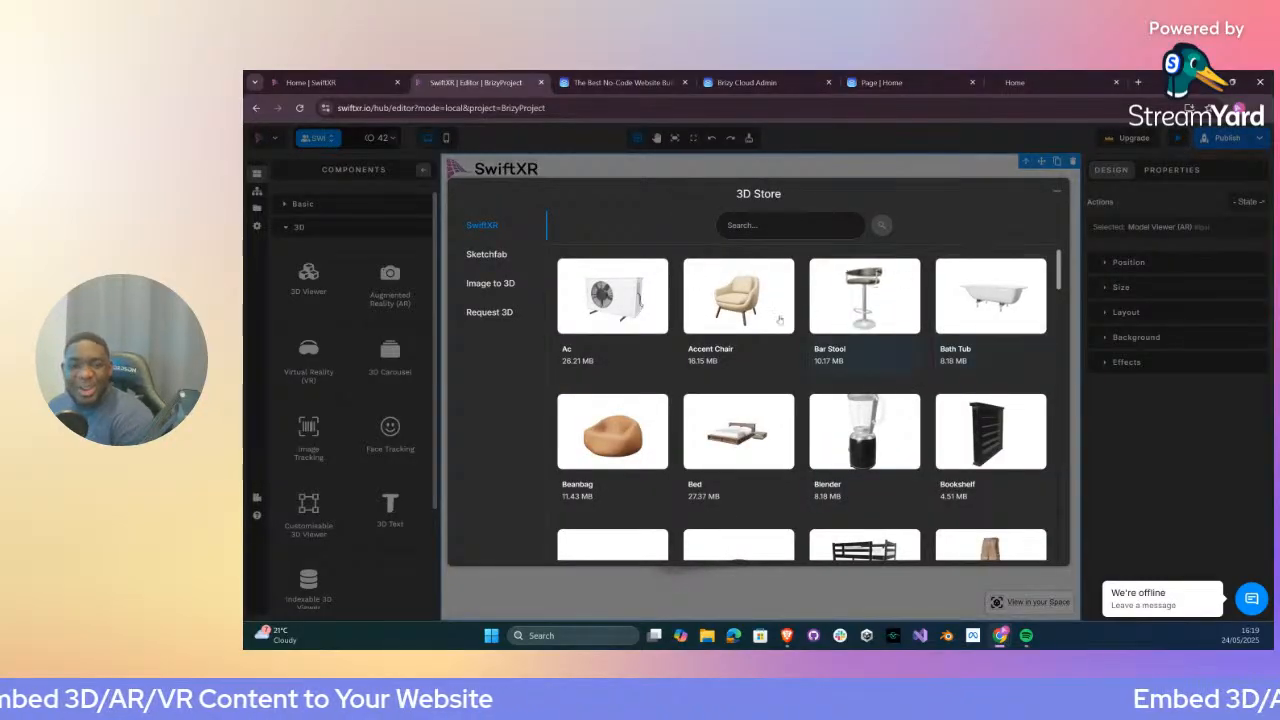
pyautogui.click(736, 311)
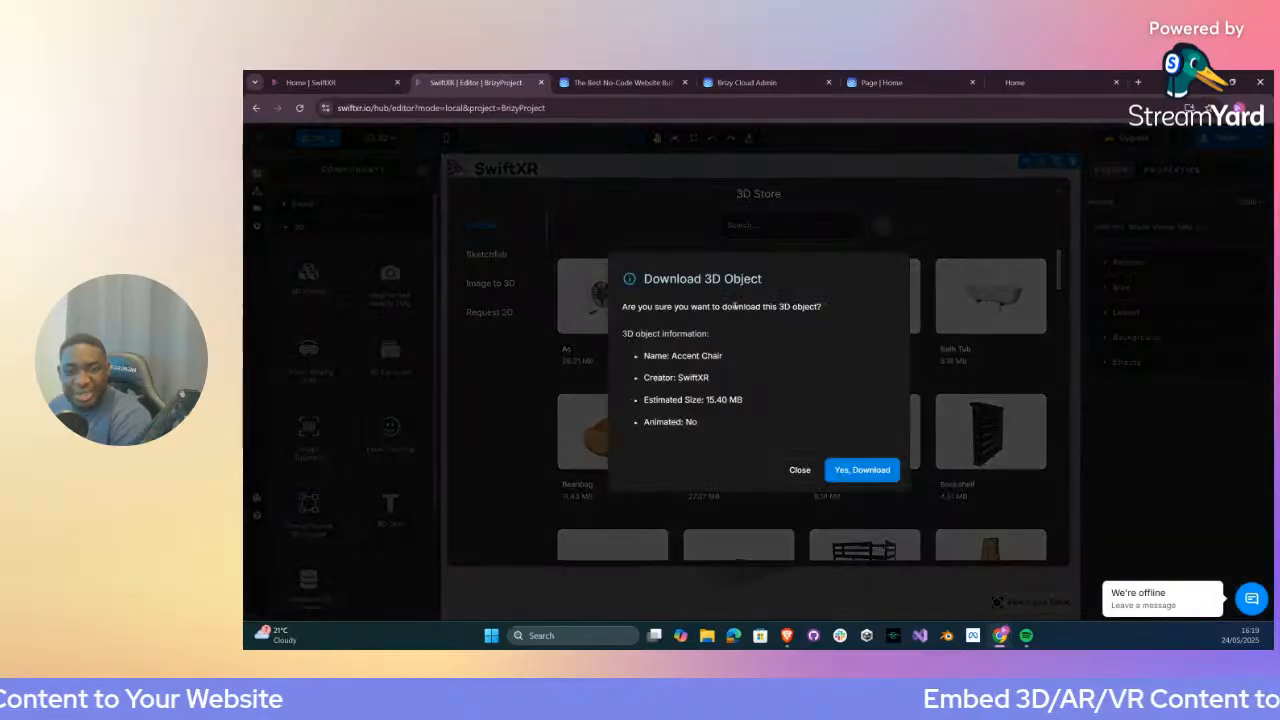
pyautogui.click(876, 472)
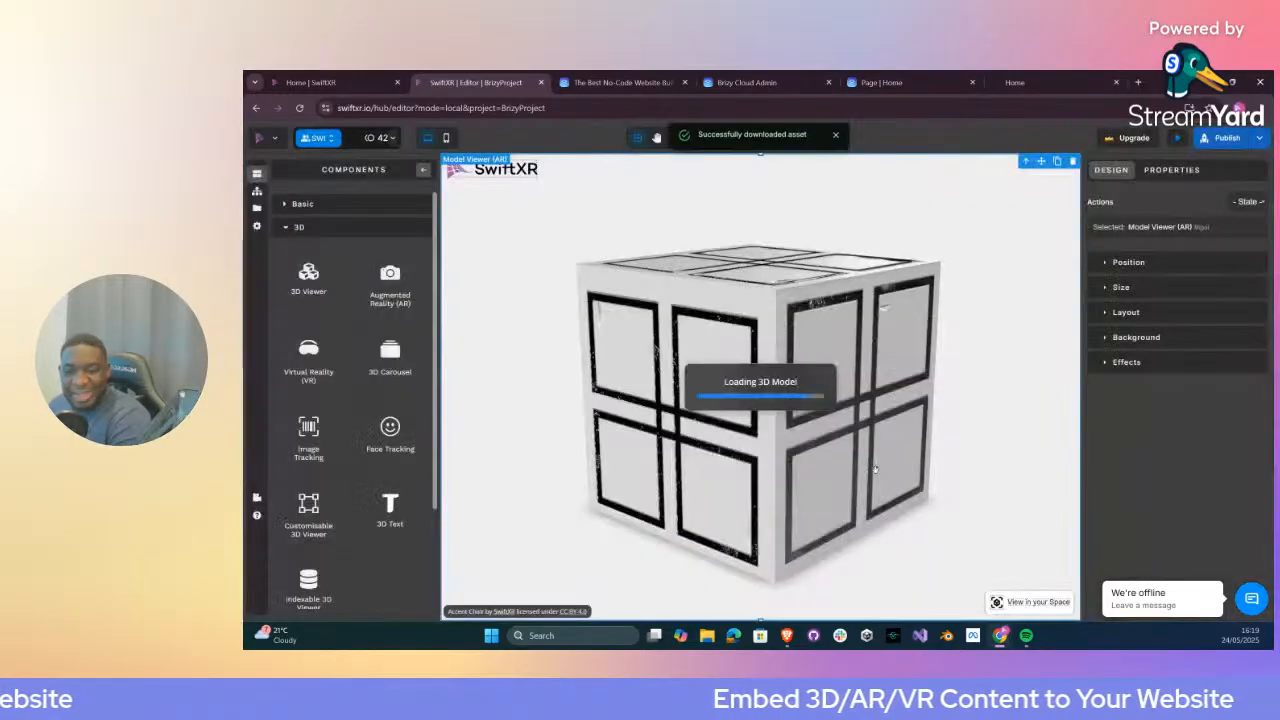
pyautogui.moveTo(733, 385); pyautogui.dragTo(892, 403)
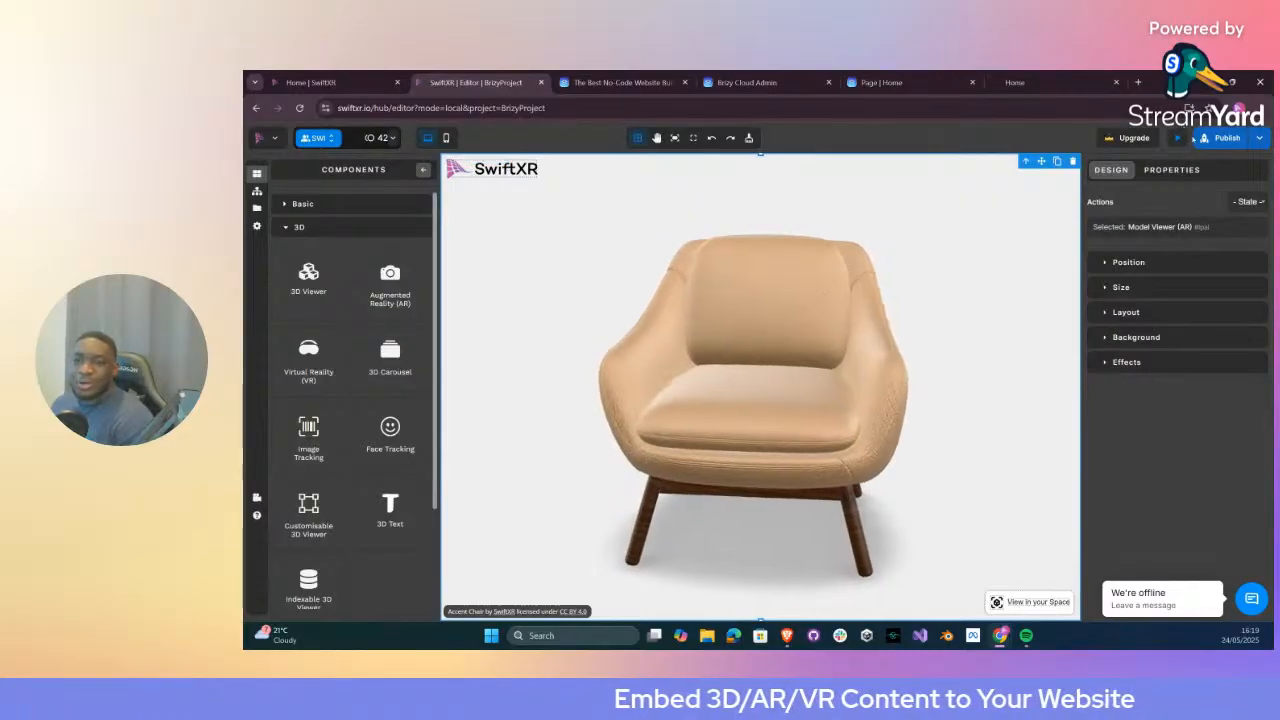
# Preview the chair project in desktop and mobile layouts, then close the preview
pyautogui.click(1179, 139)
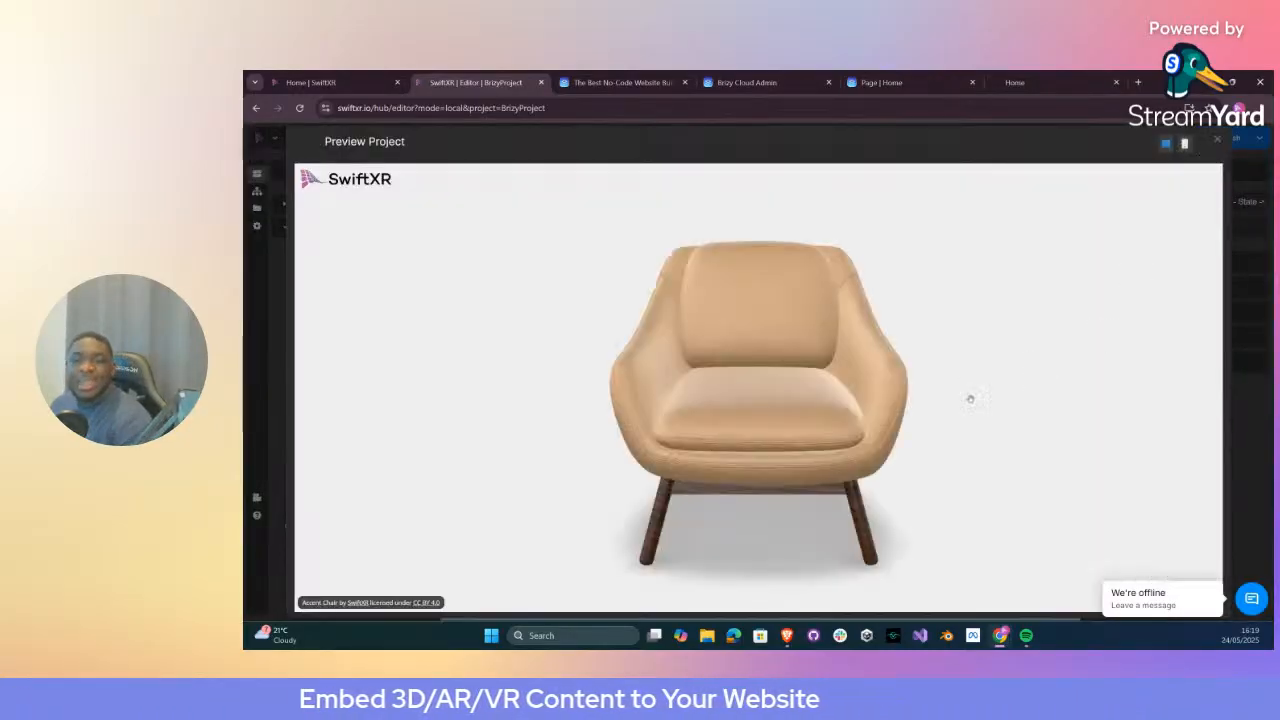
pyautogui.moveTo(970, 399); pyautogui.dragTo(997, 389)
pyautogui.click(1184, 143)
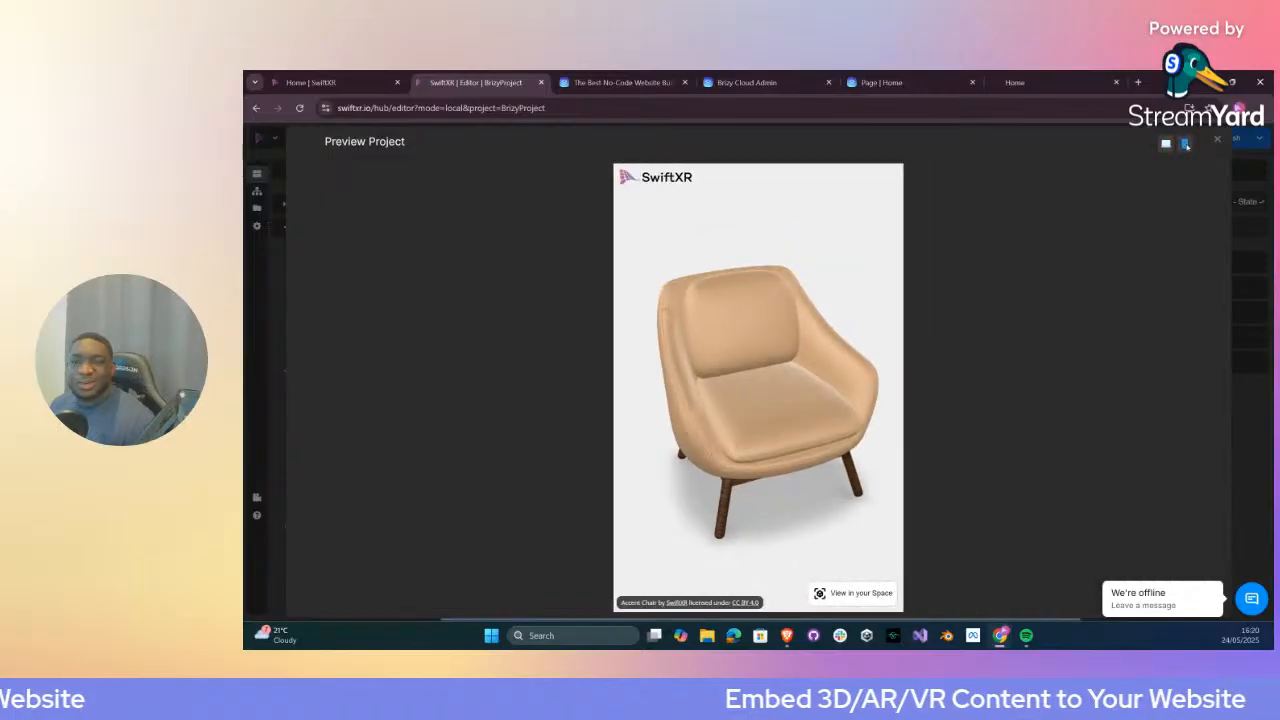
pyautogui.click(1166, 145)
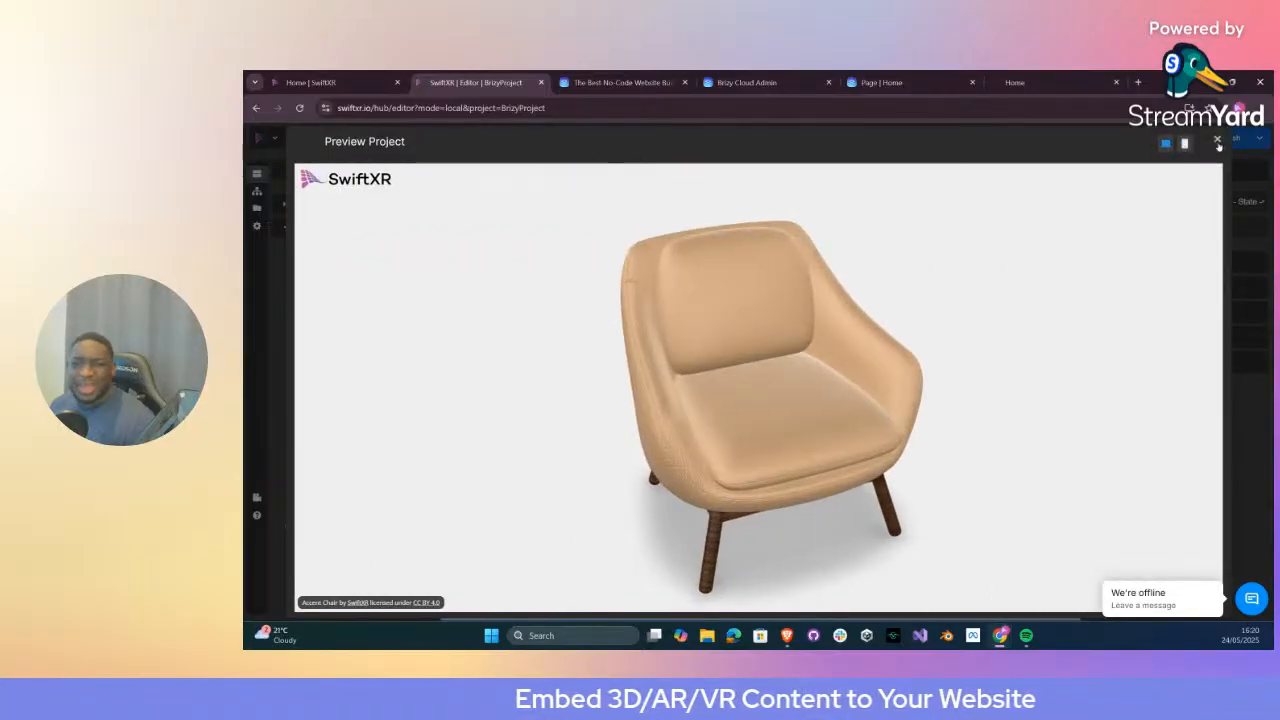
pyautogui.click(1217, 142)
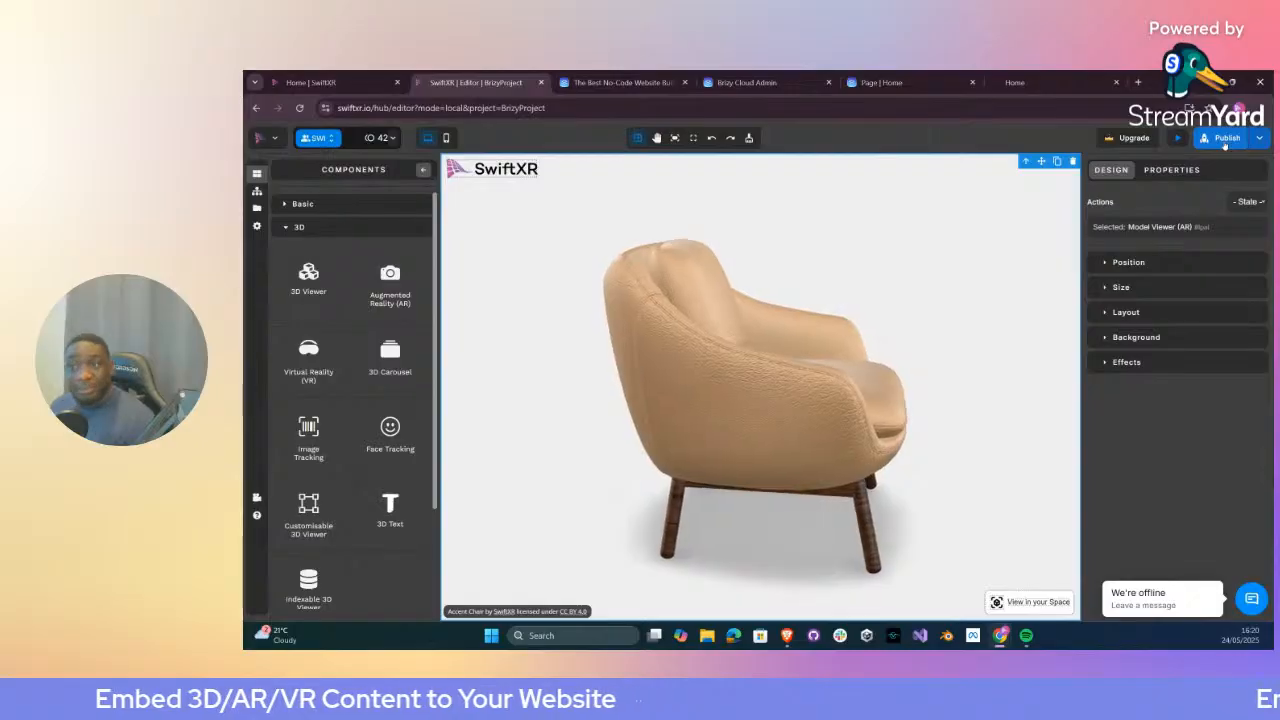
# Publish the project to swiftxr.swiftxr.site/brizyproject and view its QR code
pyautogui.click(1225, 142)
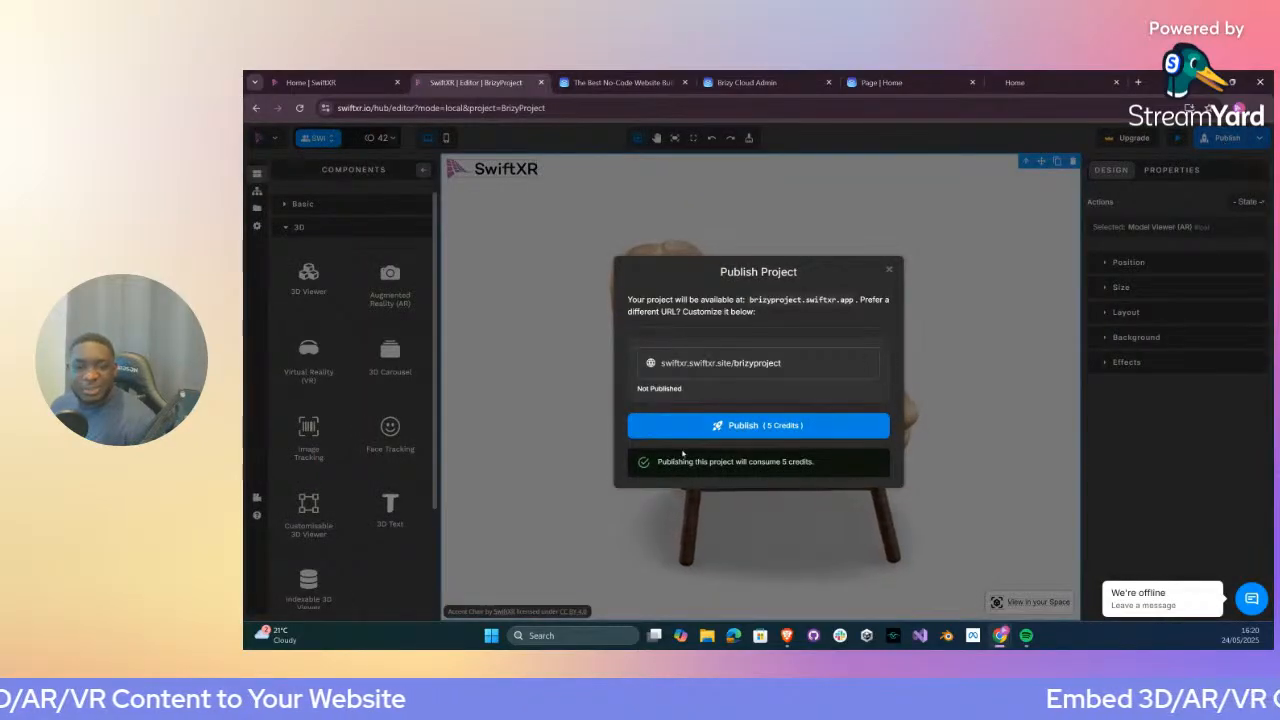
pyautogui.click(805, 426)
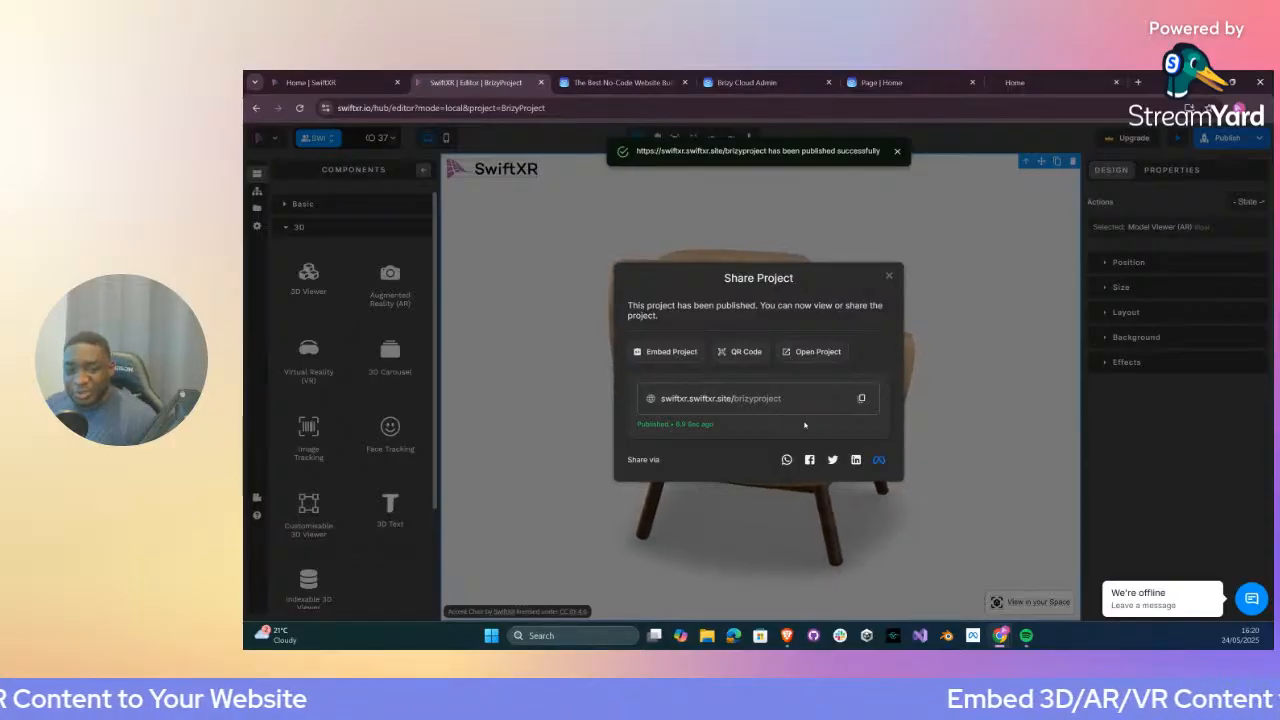
pyautogui.click(742, 354)
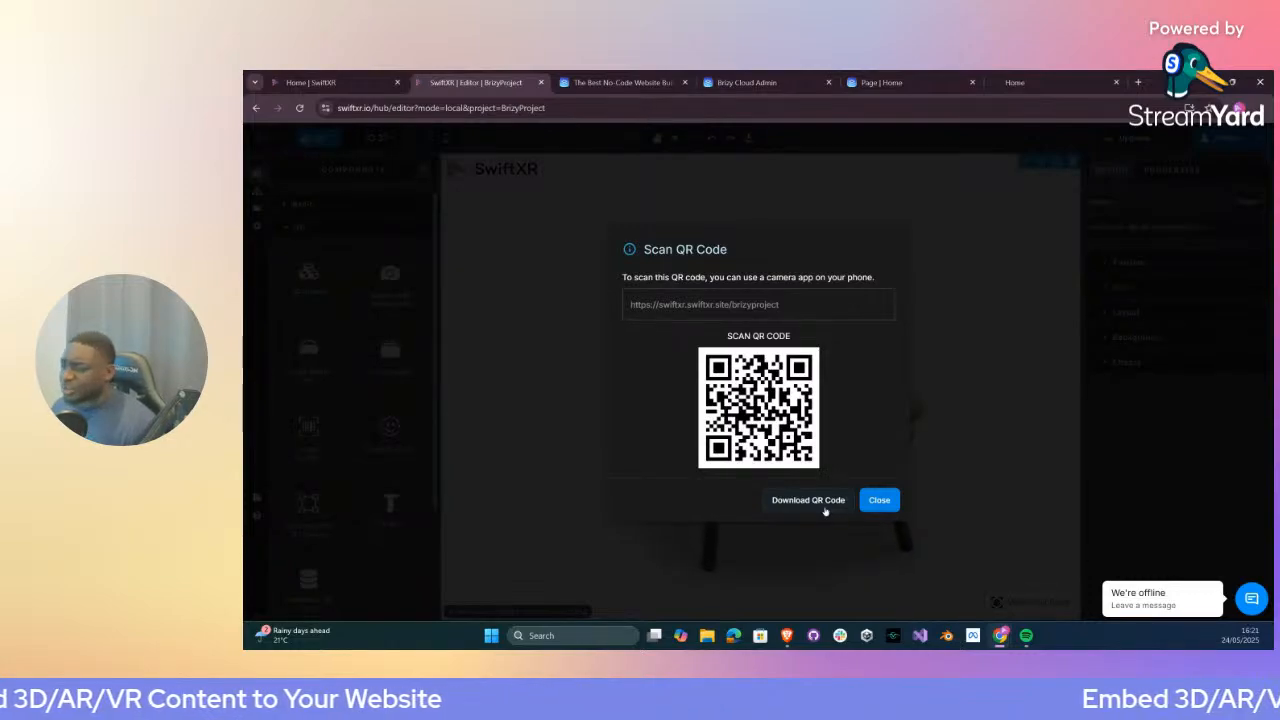
pyautogui.click(880, 501)
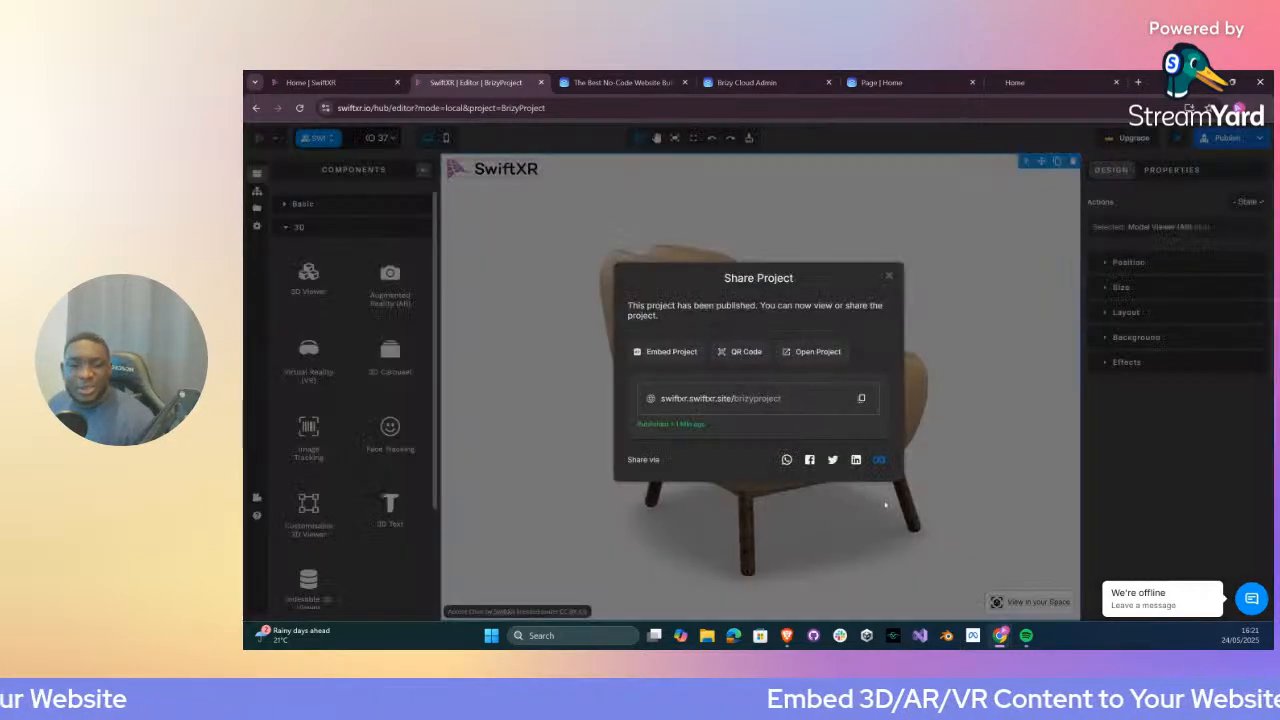
# Open the published project page and examine the chair from different angles
pyautogui.click(825, 350)
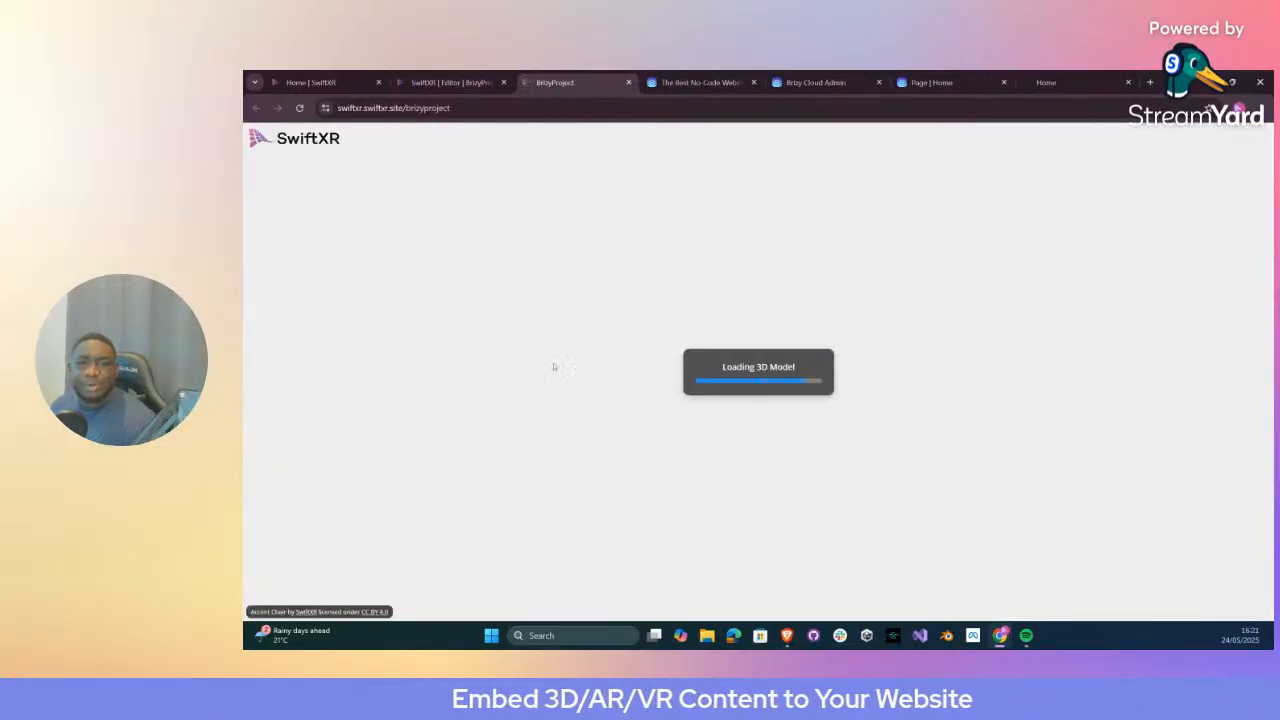
pyautogui.moveTo(998, 360); pyautogui.dragTo(923, 360)
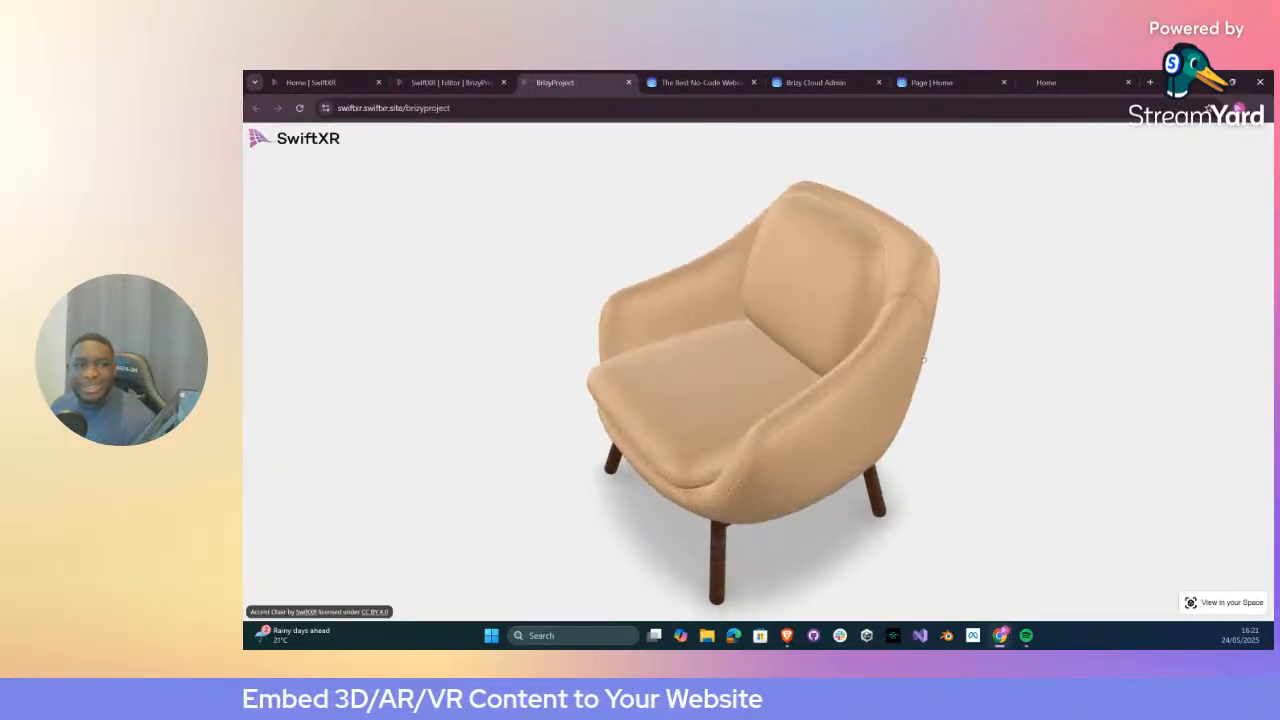
pyautogui.click(999, 112)
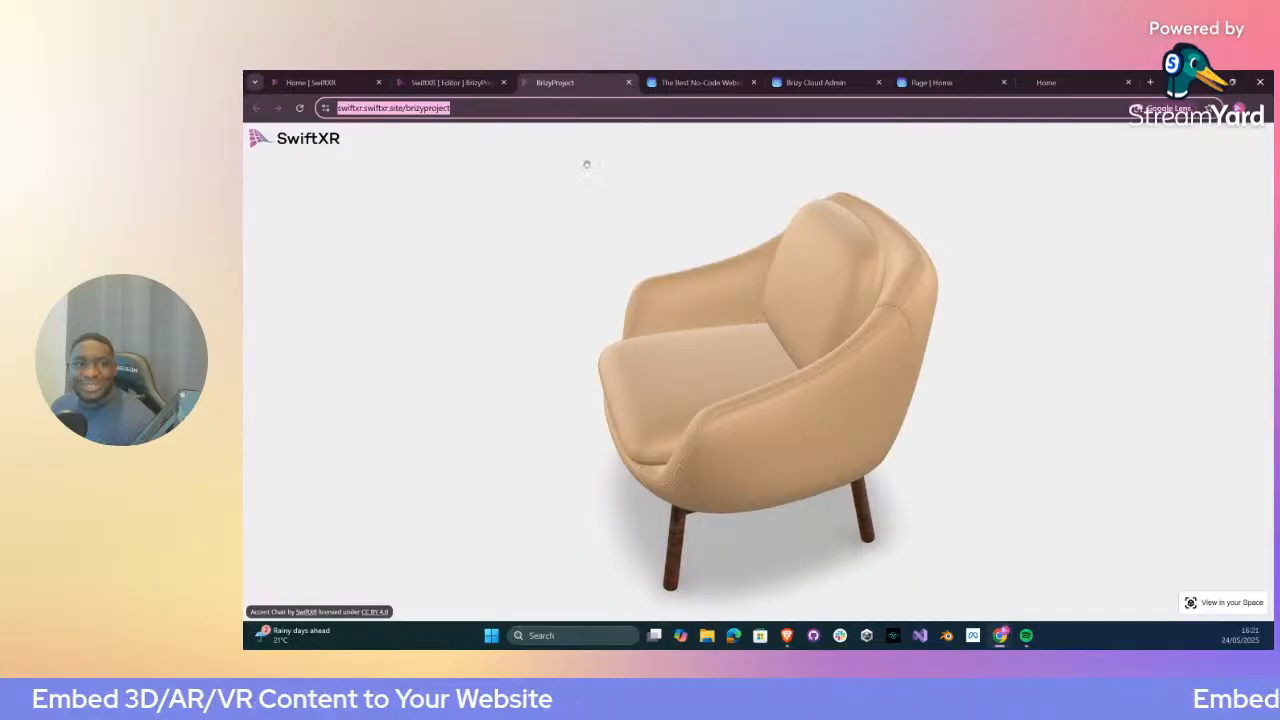
pyautogui.moveTo(630, 285); pyautogui.dragTo(783, 160)
# Bookmark the published BrizyProject page and close it to return to the SwiftXR editor
pyautogui.click(801, 113)
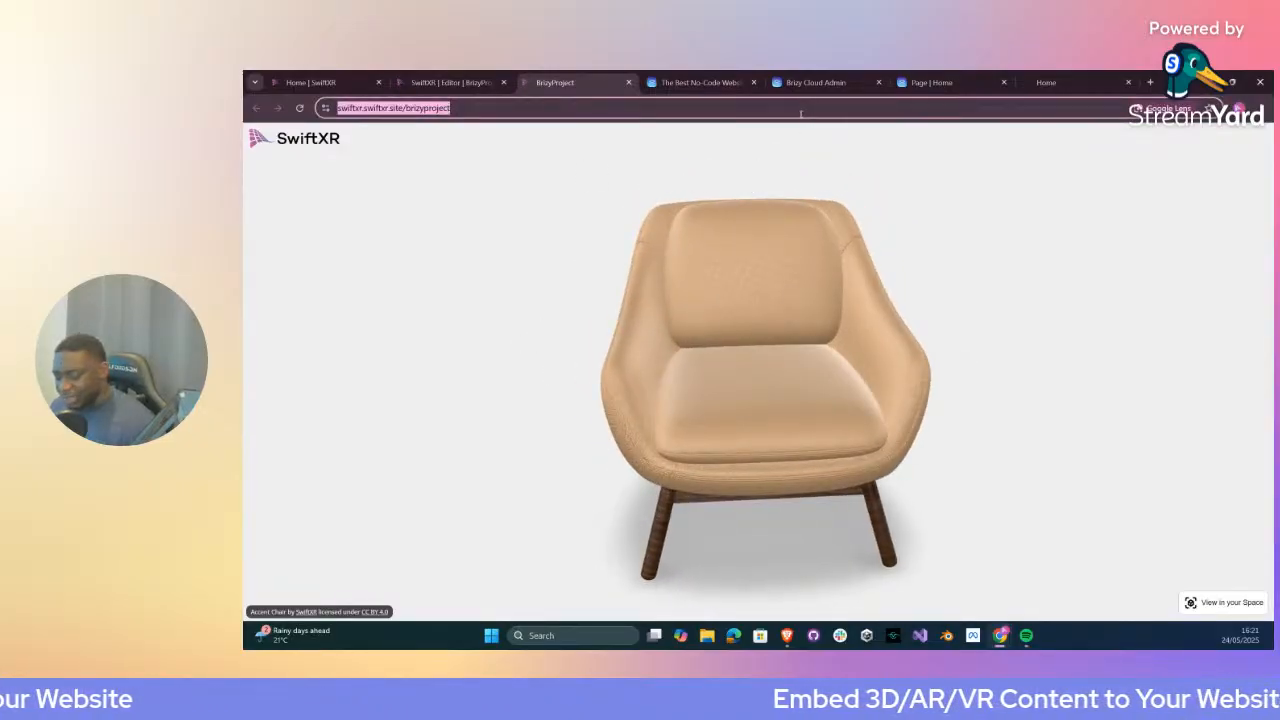
pyautogui.hotkey('ctrl', 'd')
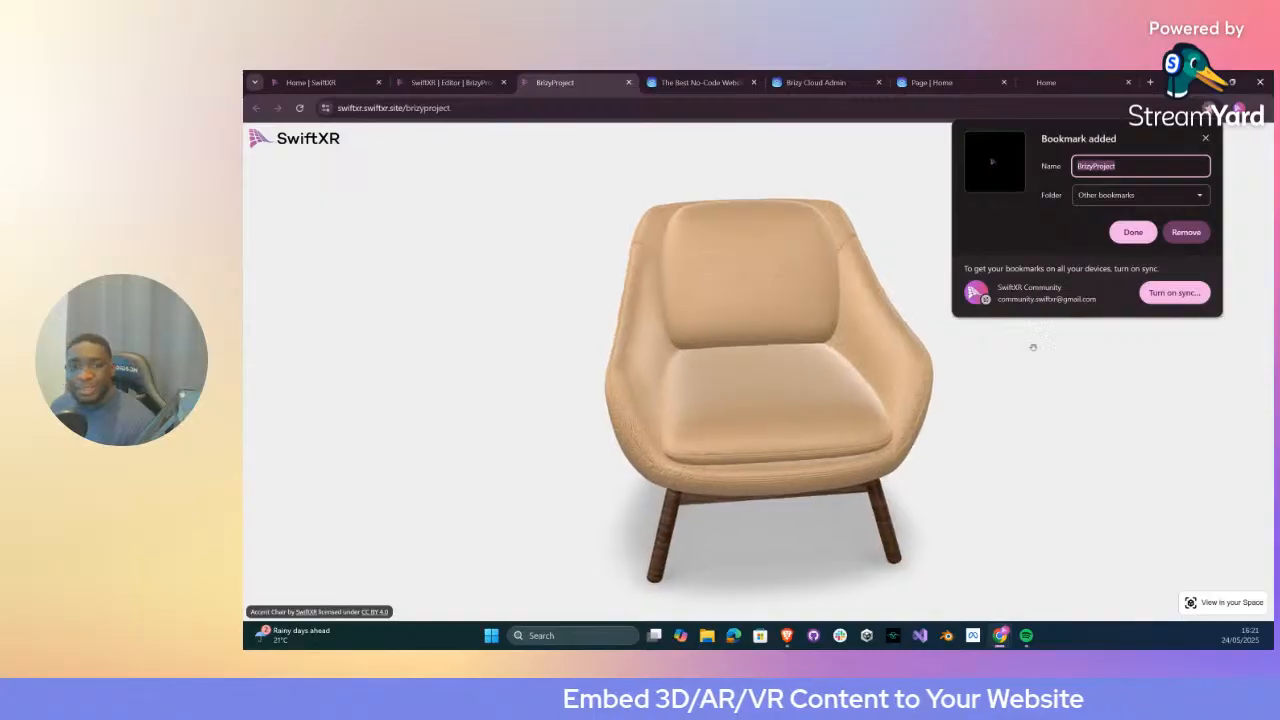
pyautogui.click(800, 109)
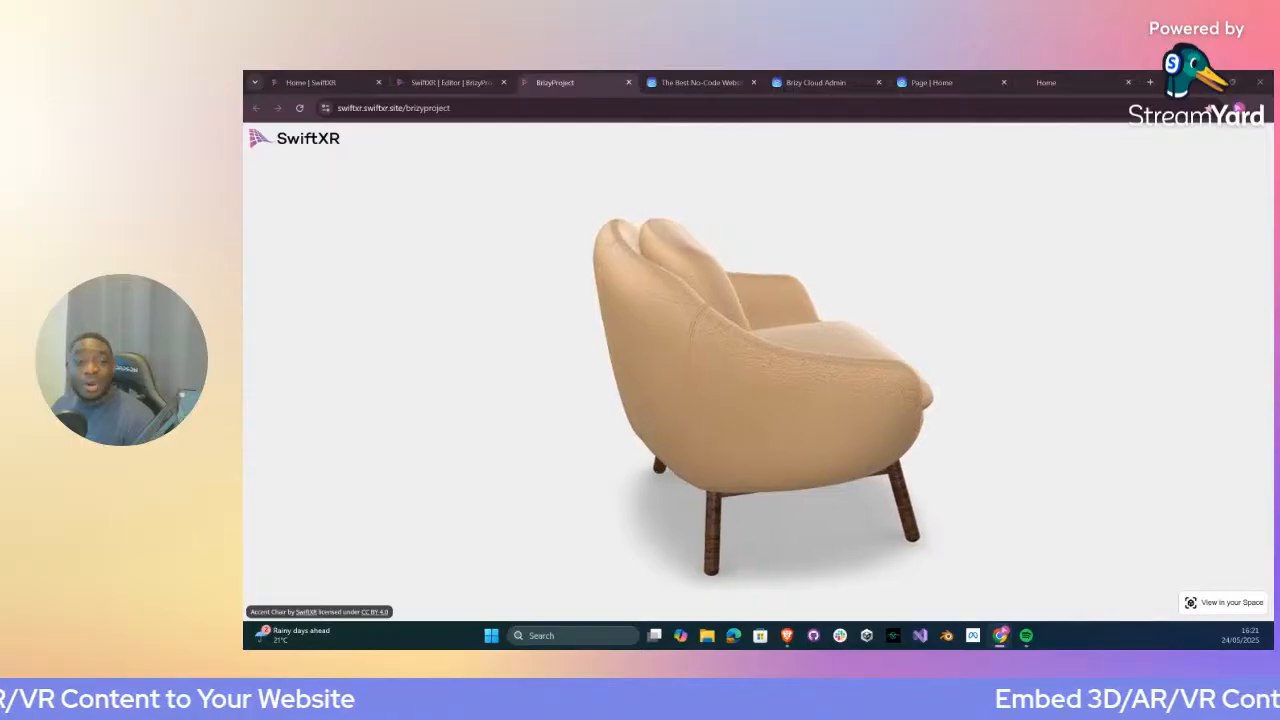
pyautogui.click(629, 83)
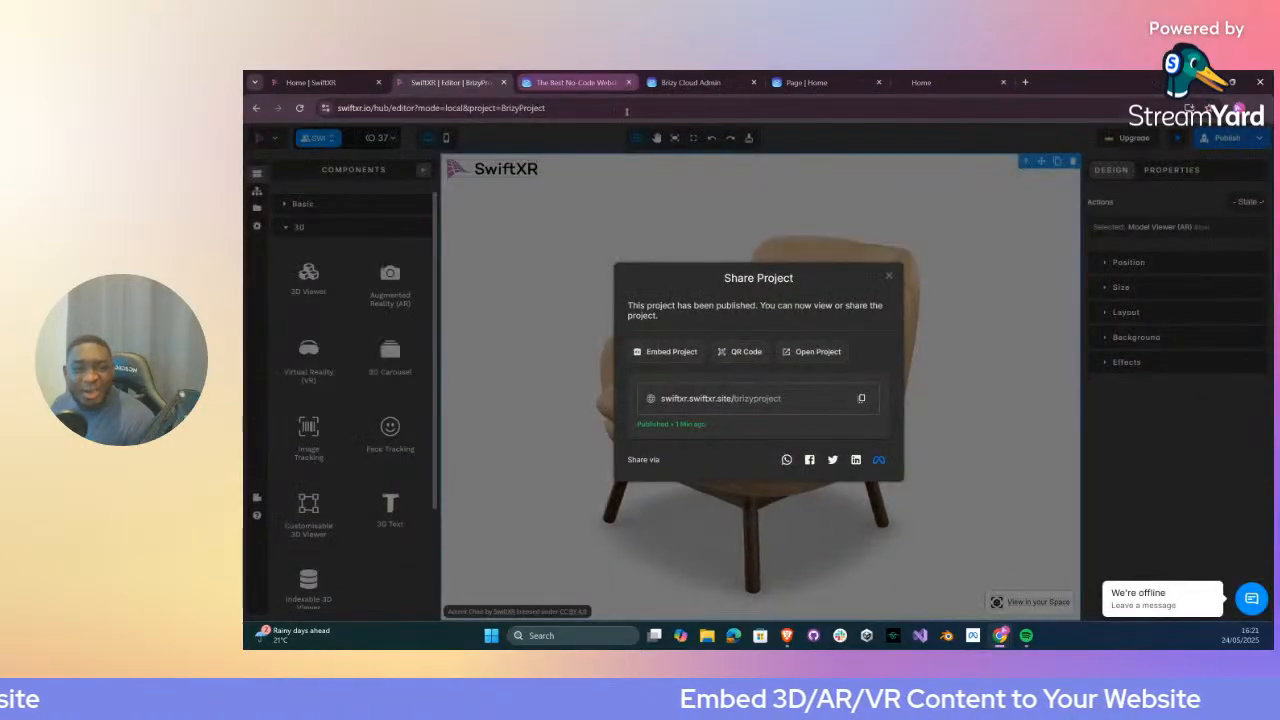
# Open the project's embed code, review the React/JSX, Angular and Vue versions, and return to the HTML version
pyautogui.click(667, 358)
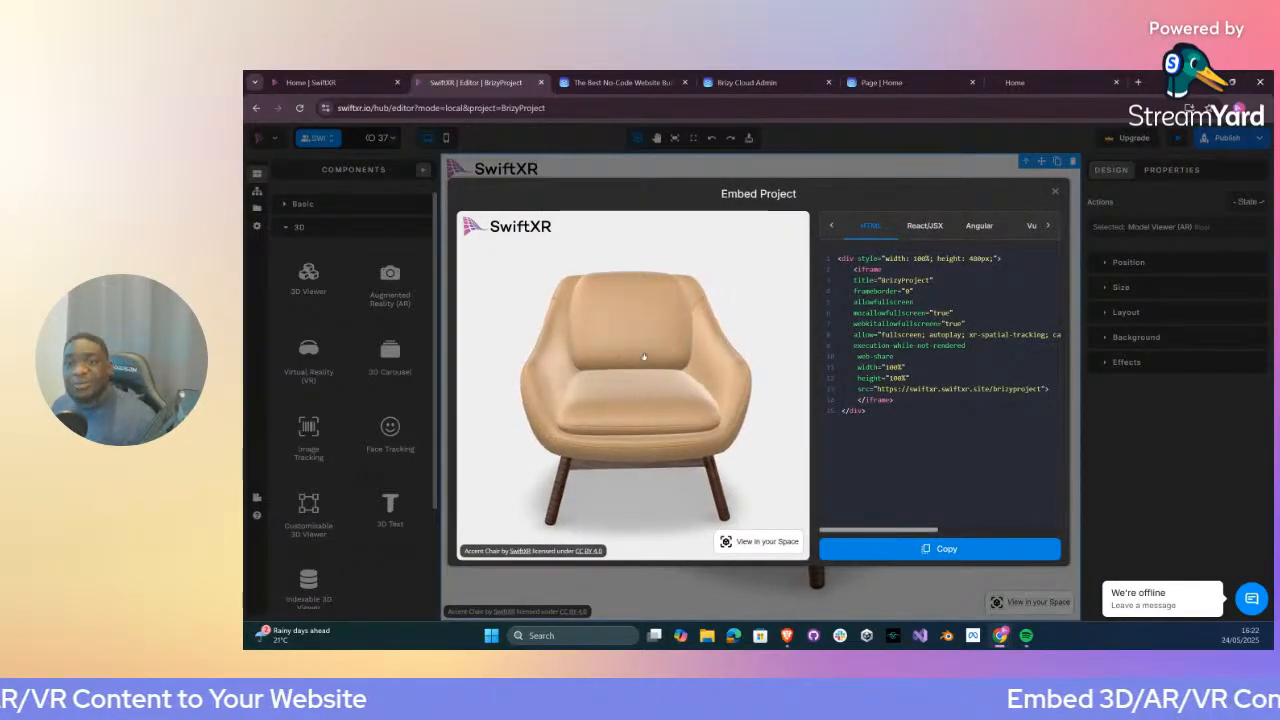
pyautogui.click(925, 226)
pyautogui.click(979, 226)
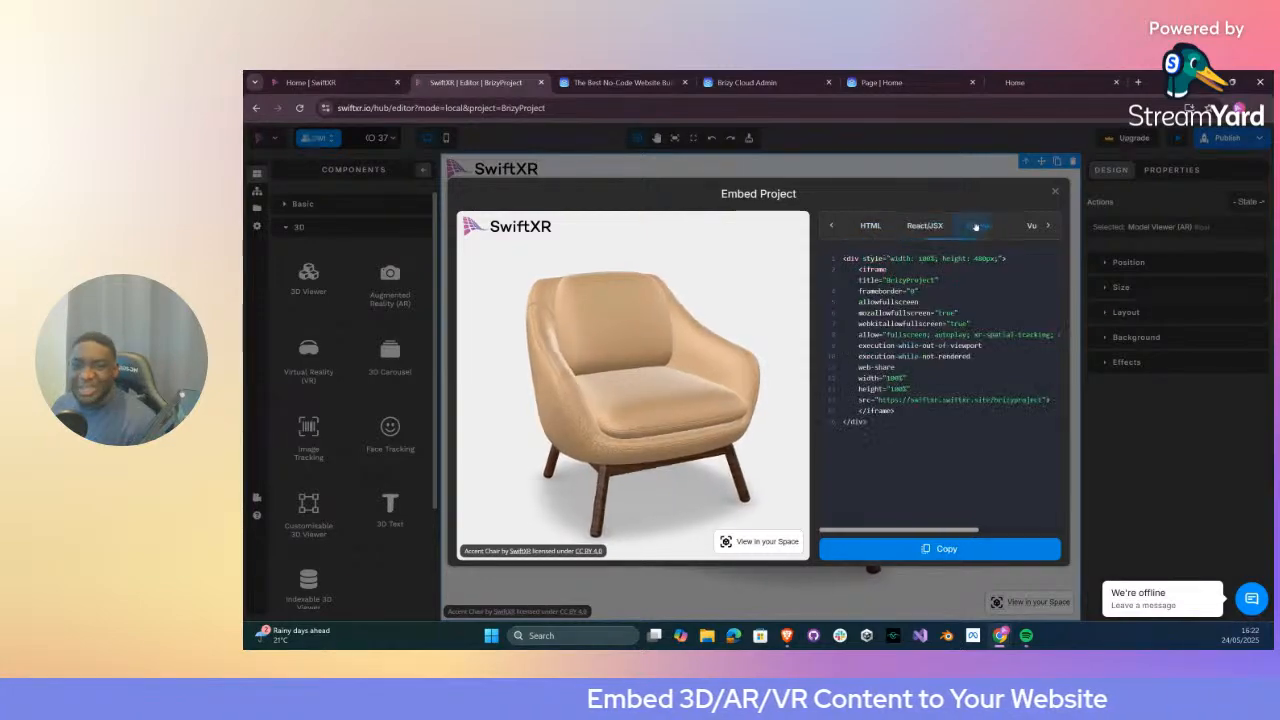
pyautogui.click(1031, 227)
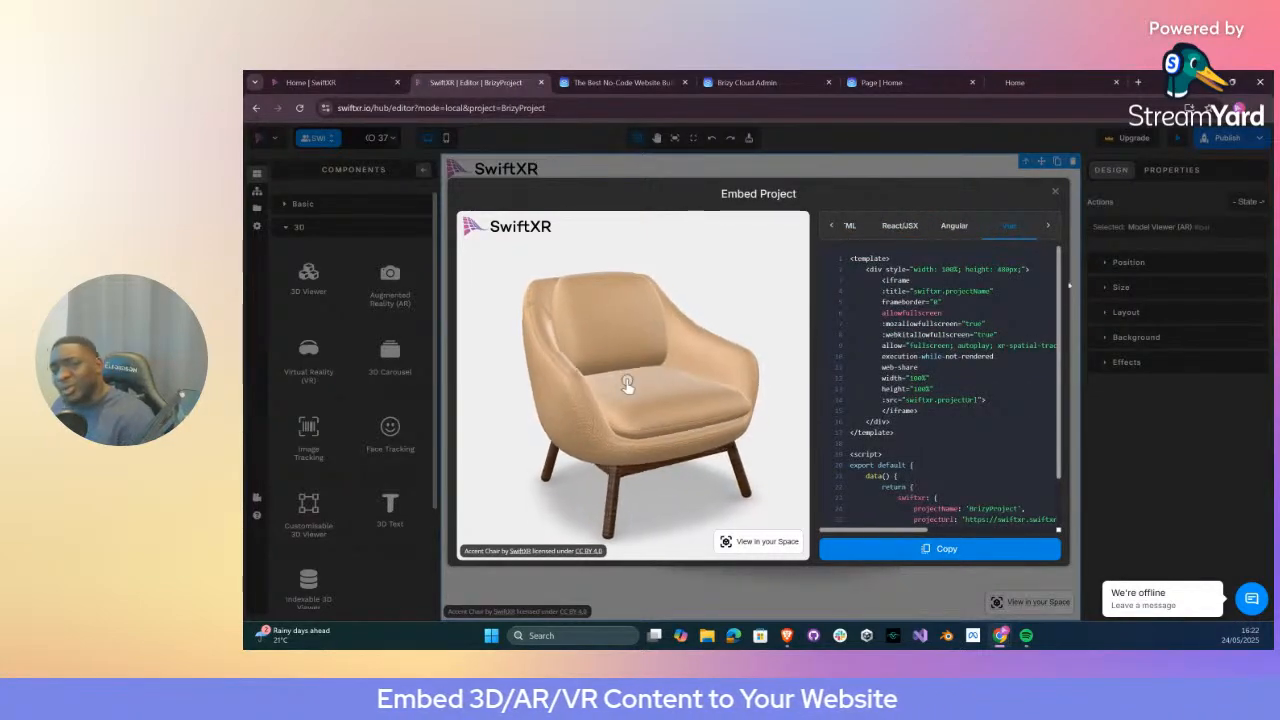
pyautogui.click(866, 228)
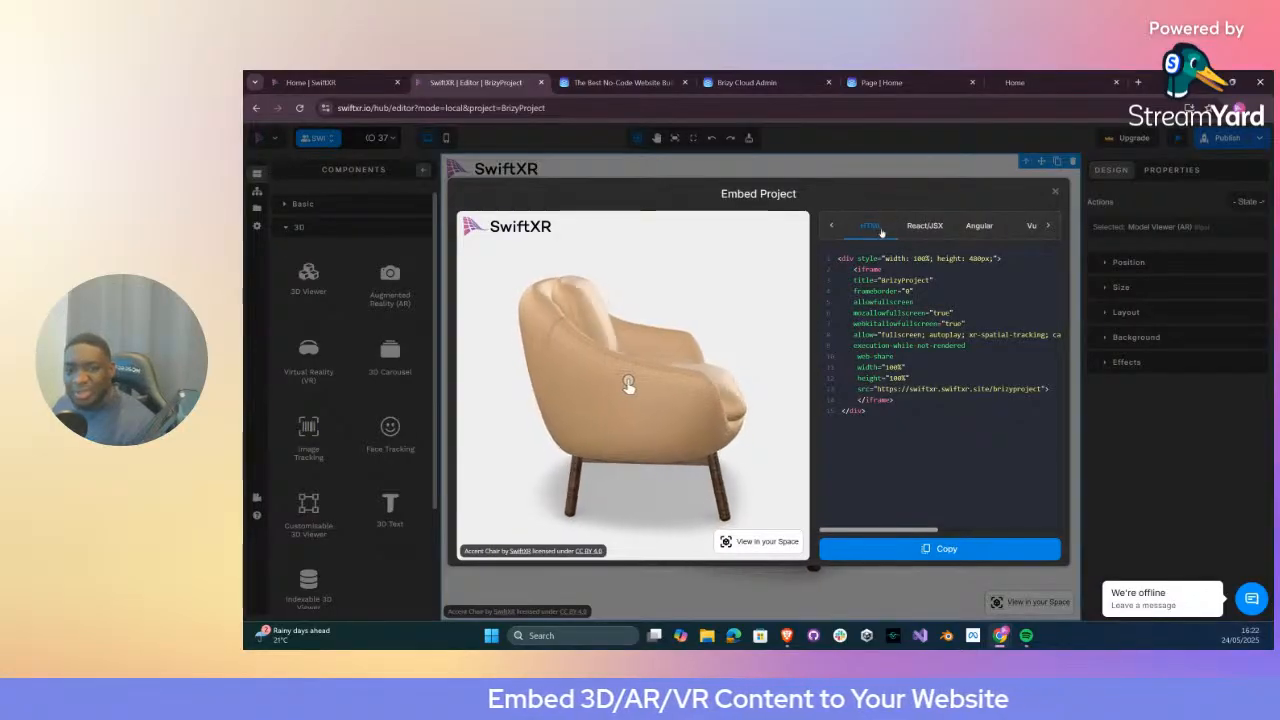
# Copy the project's HTML embed code and switch to the Brizy home page editor to find the Classicon Munich chair image
pyautogui.click(930, 550)
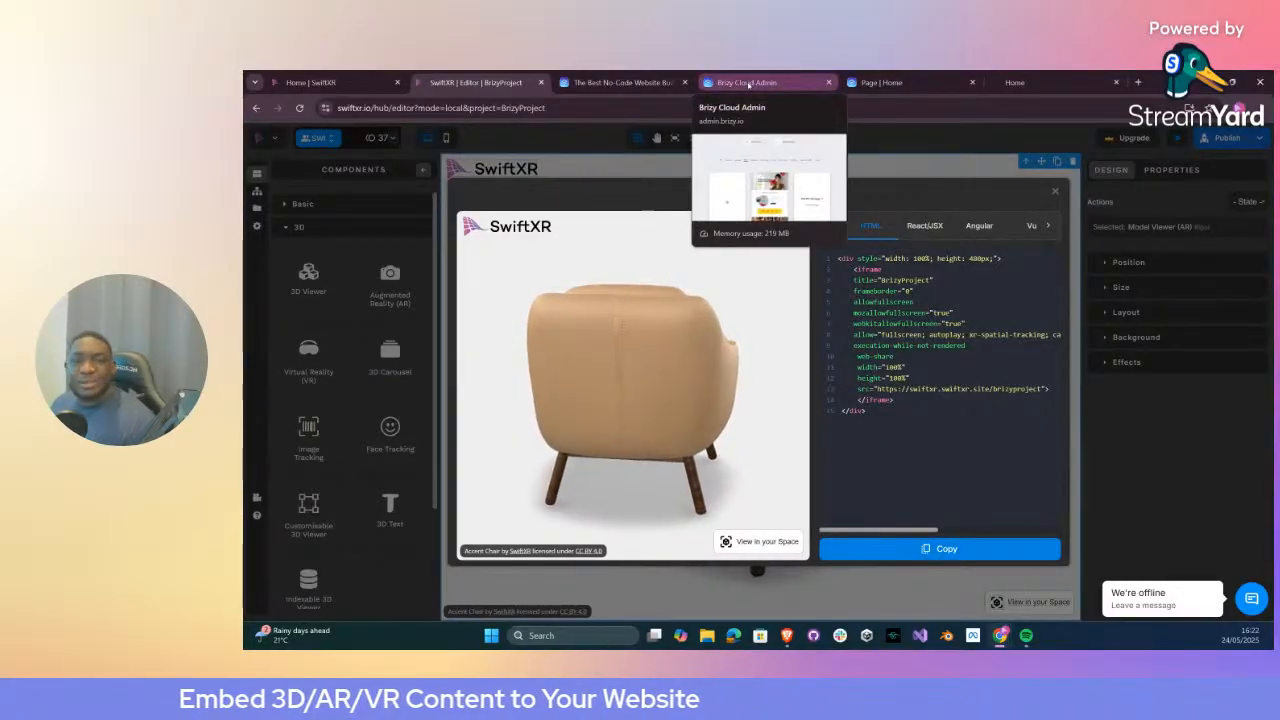
pyautogui.click(874, 80)
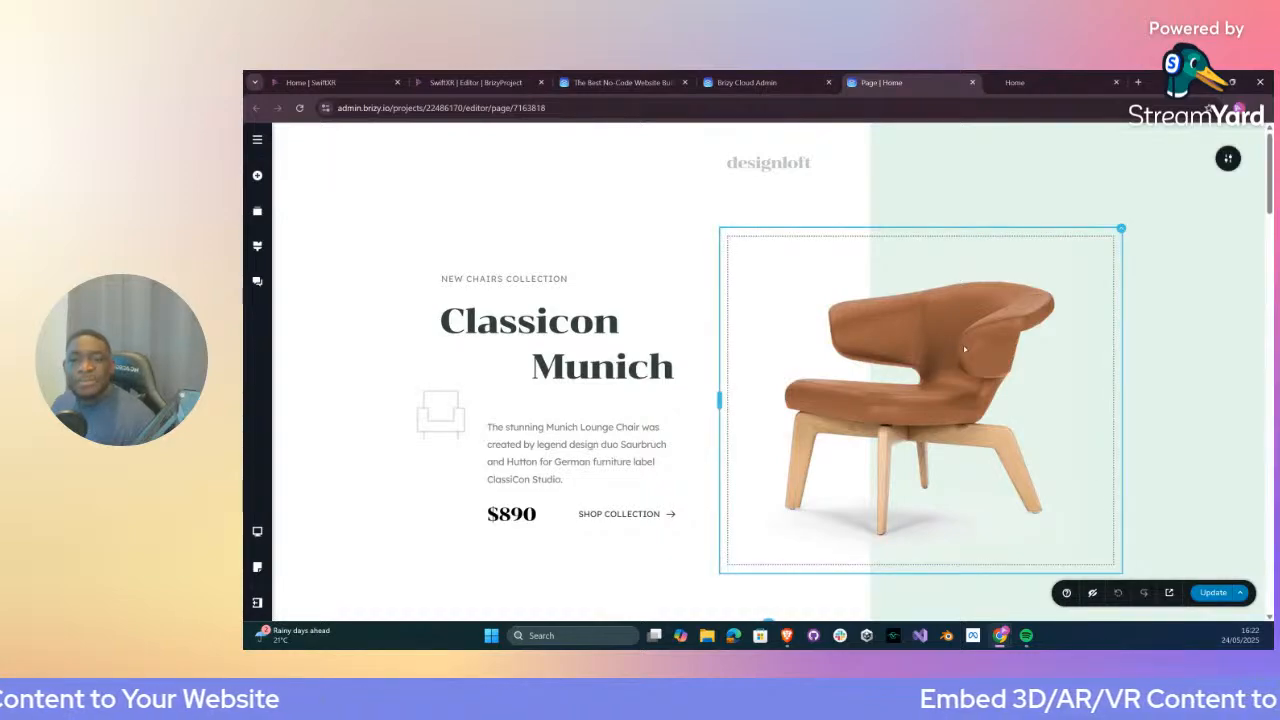
pyautogui.scroll(-3, 966, 345)
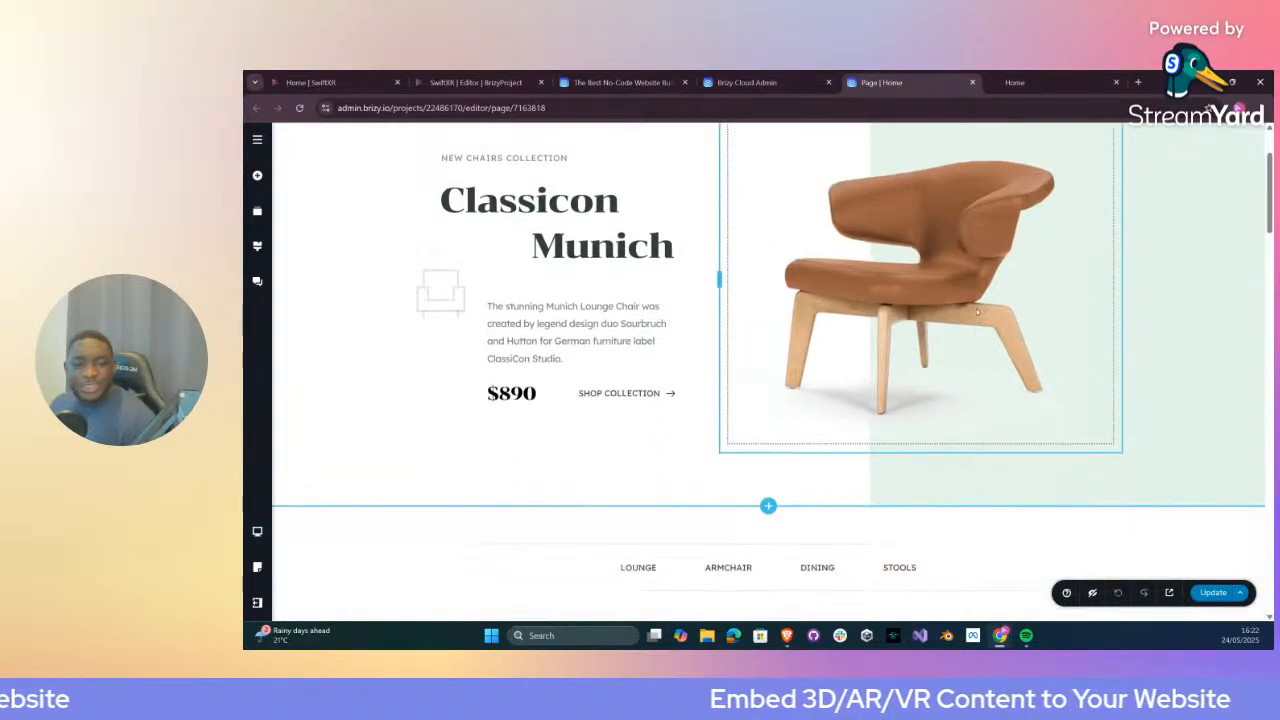
pyautogui.scroll(2, 938, 331)
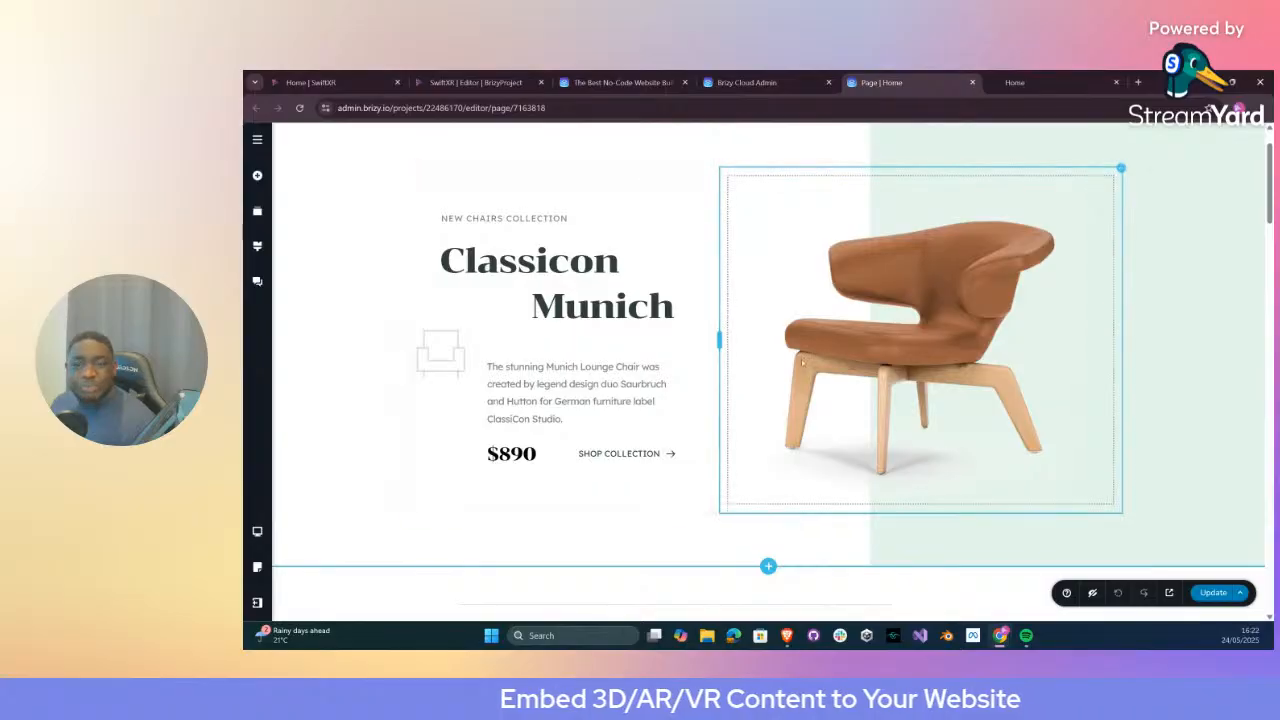
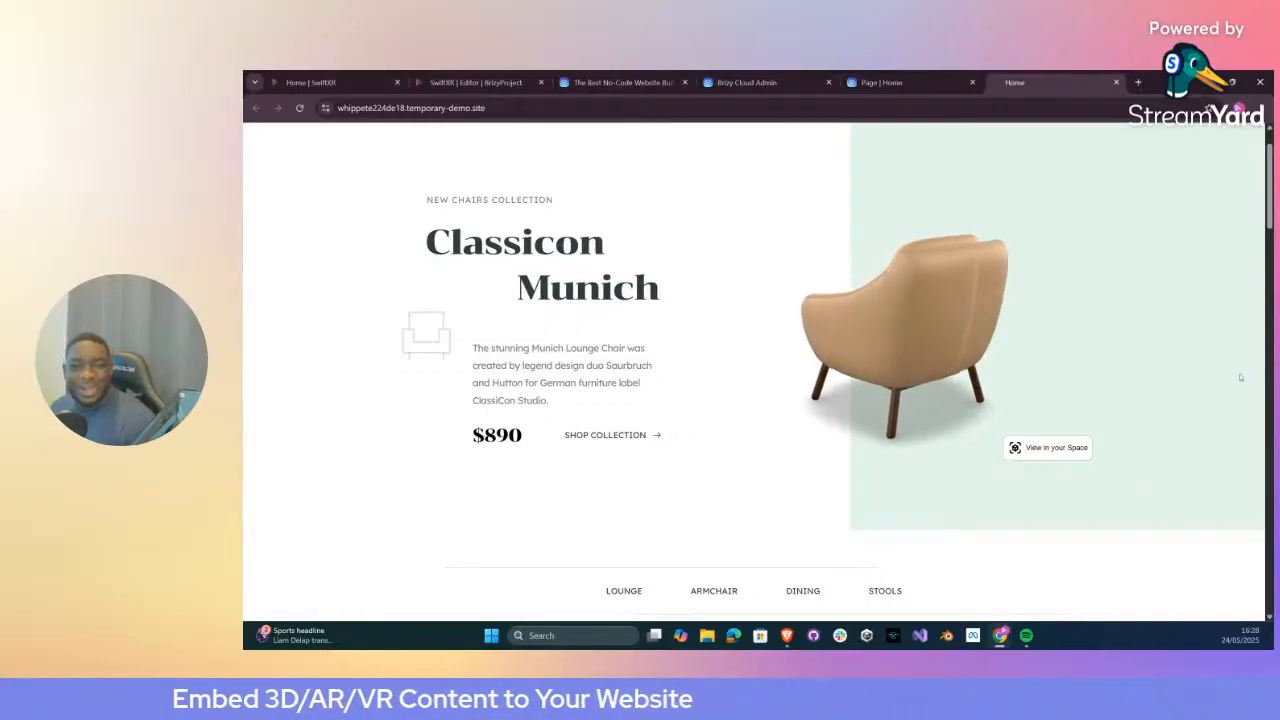
# Review the live demo page with the embedded 3D chair, and return to the SwiftXR editor, dismissing the share dialog
pyautogui.scroll(-5, 626, 427)
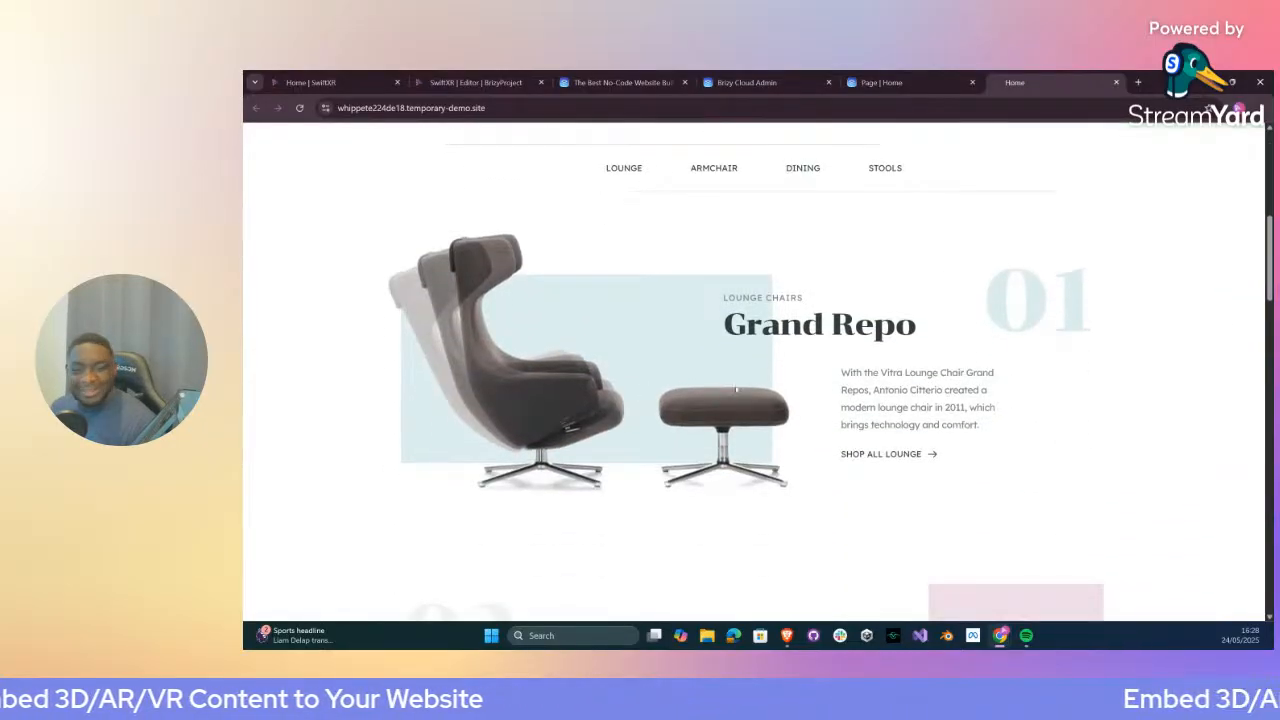
pyautogui.scroll(5, 1158, 390)
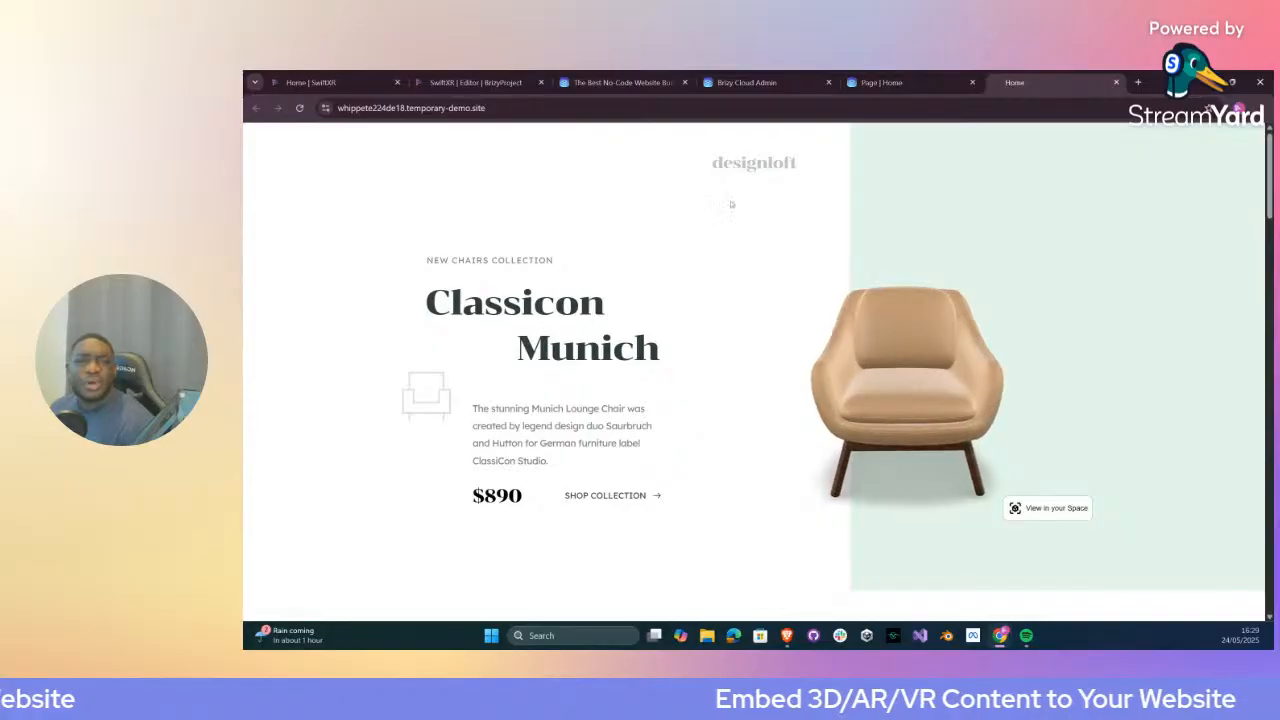
pyautogui.click(488, 83)
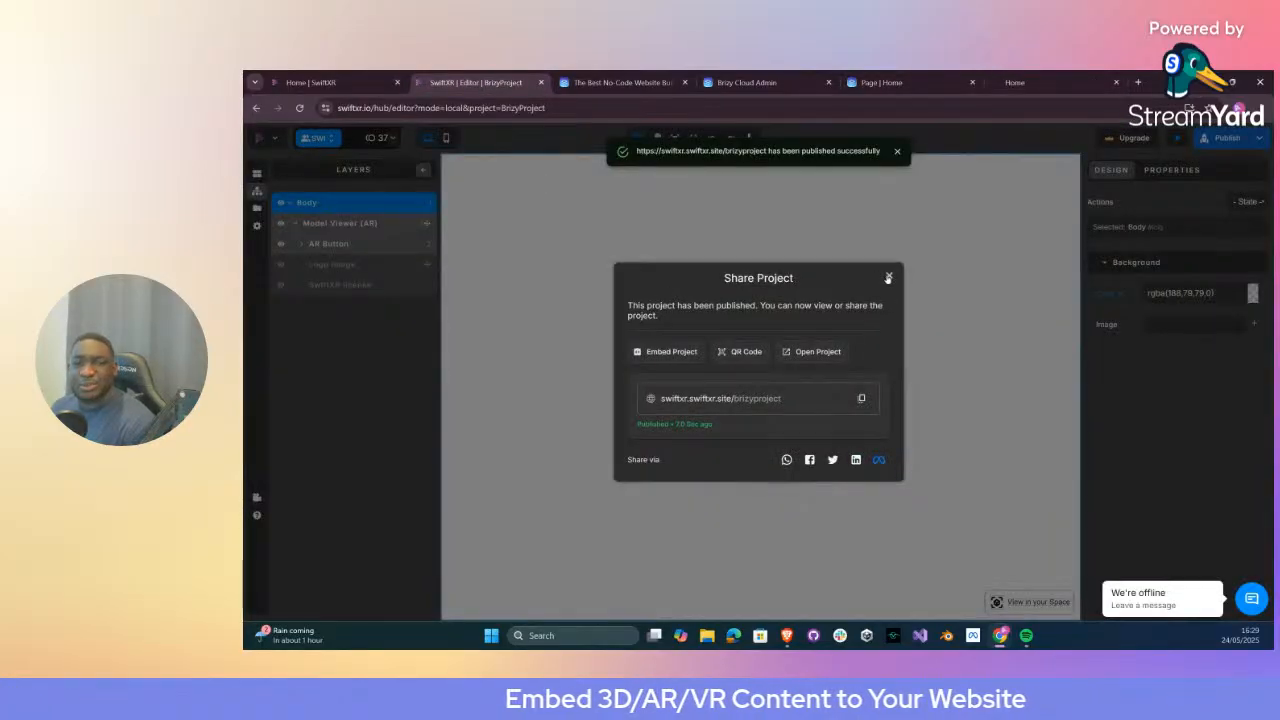
pyautogui.click(888, 277)
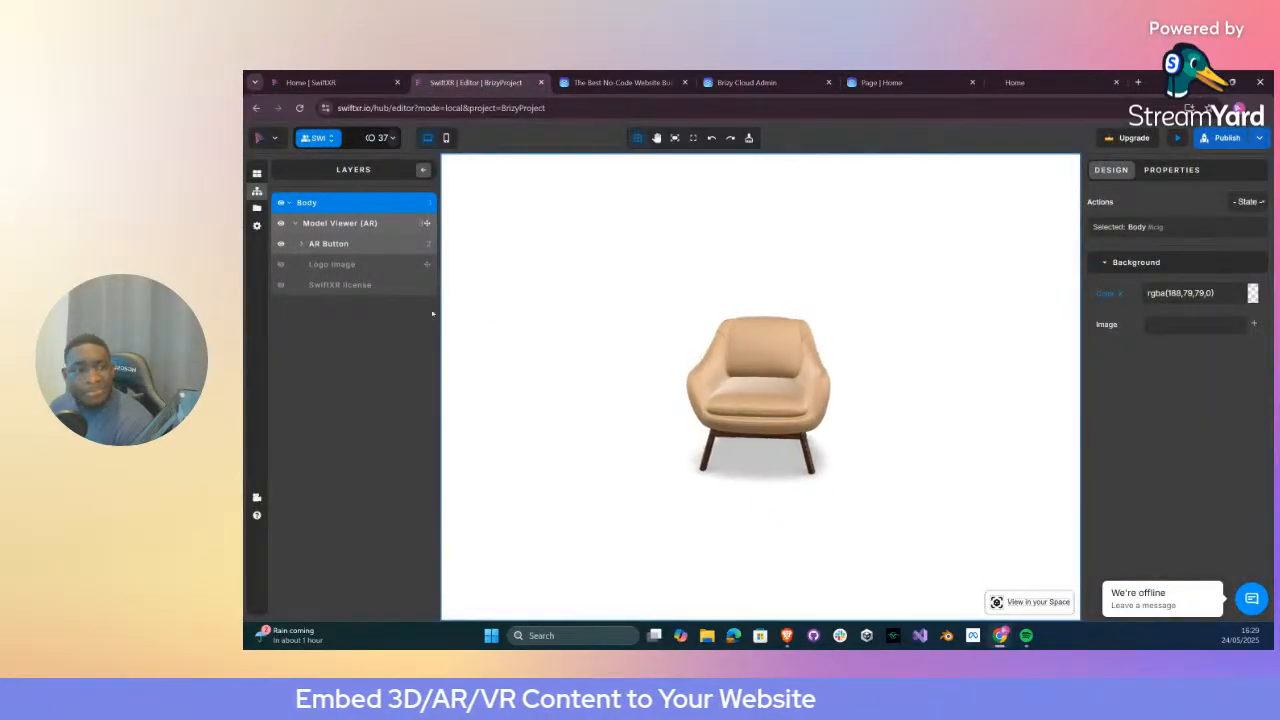
# Enable the customization options for the Model Viewer (AR) component
pyautogui.click(377, 225)
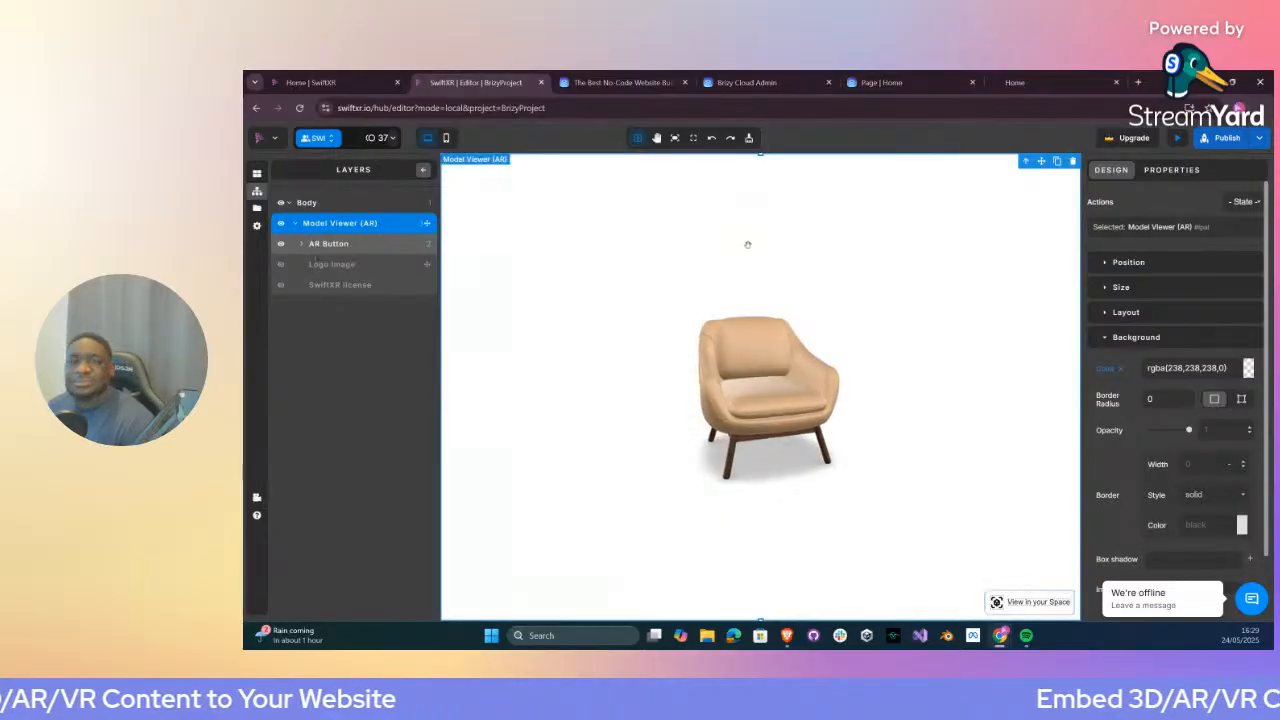
pyautogui.click(1172, 170)
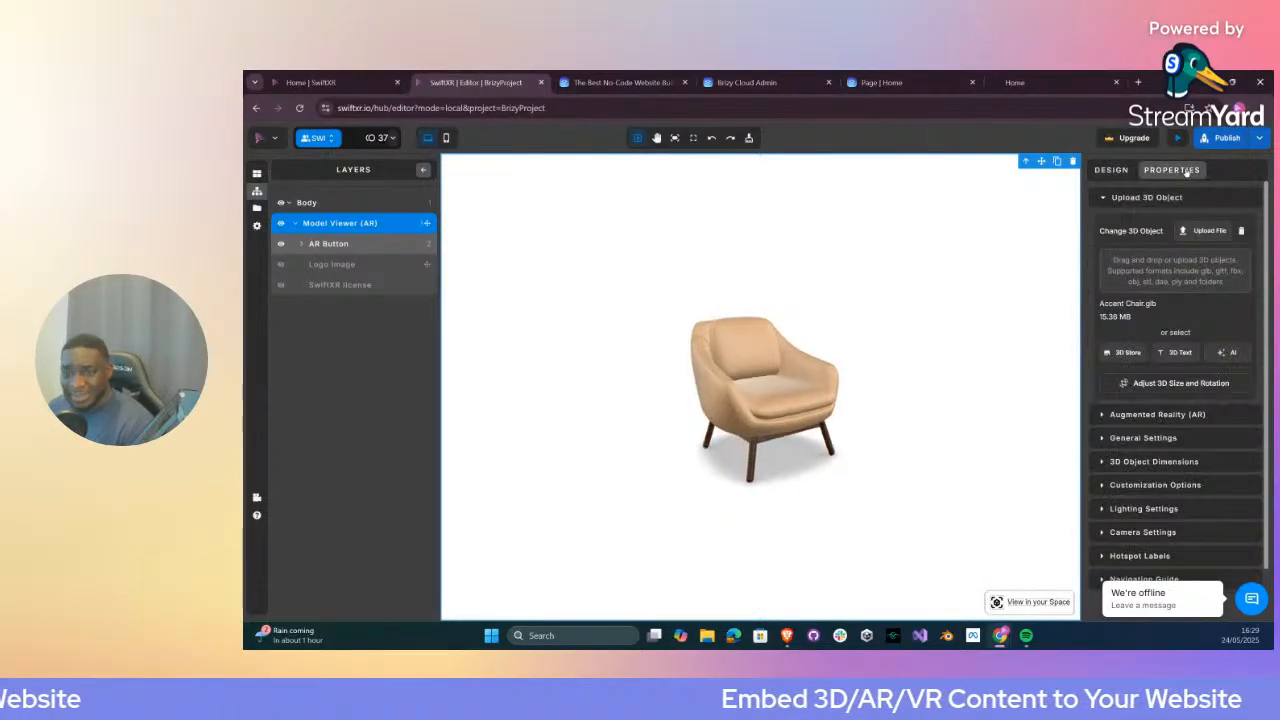
pyautogui.click(1123, 199)
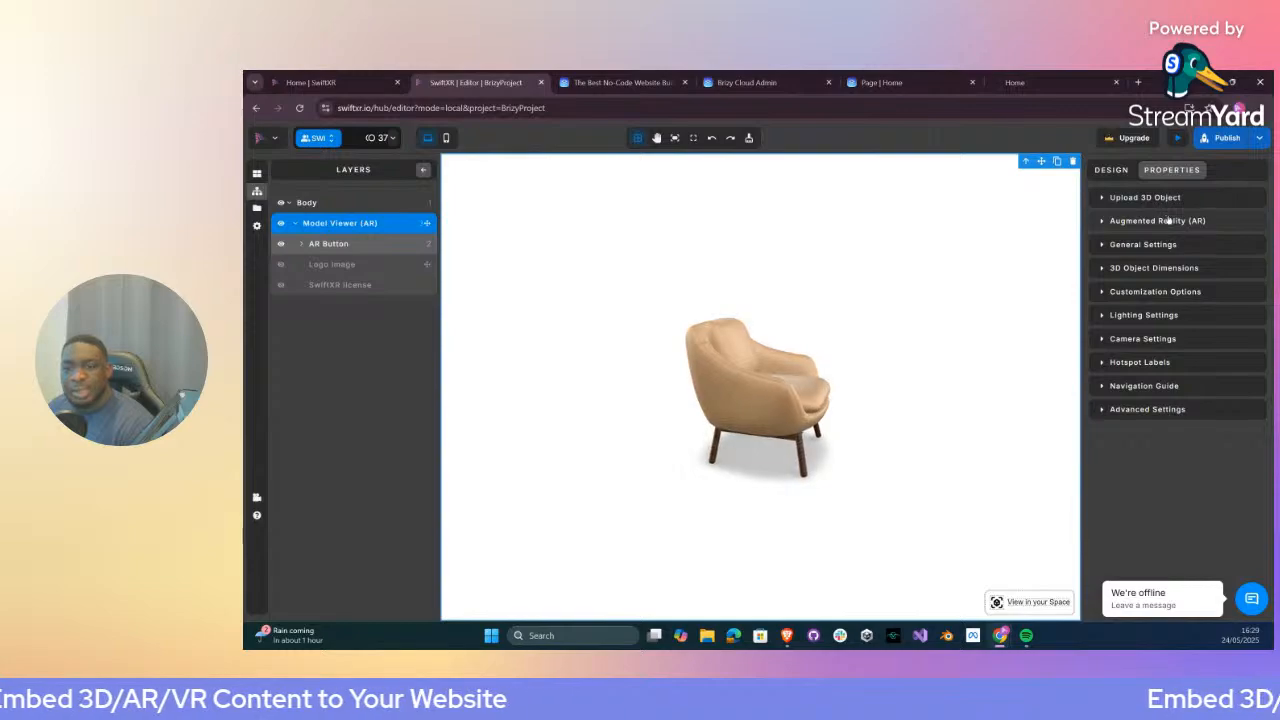
pyautogui.click(1169, 295)
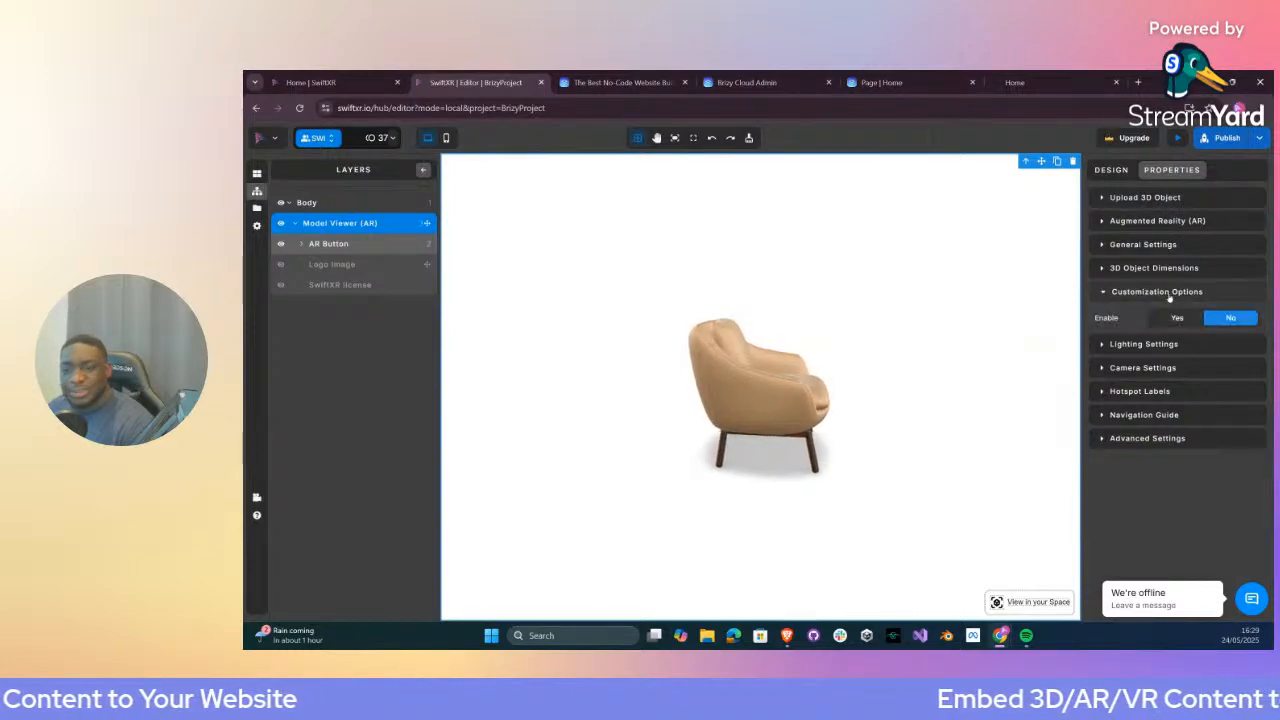
pyautogui.click(1178, 318)
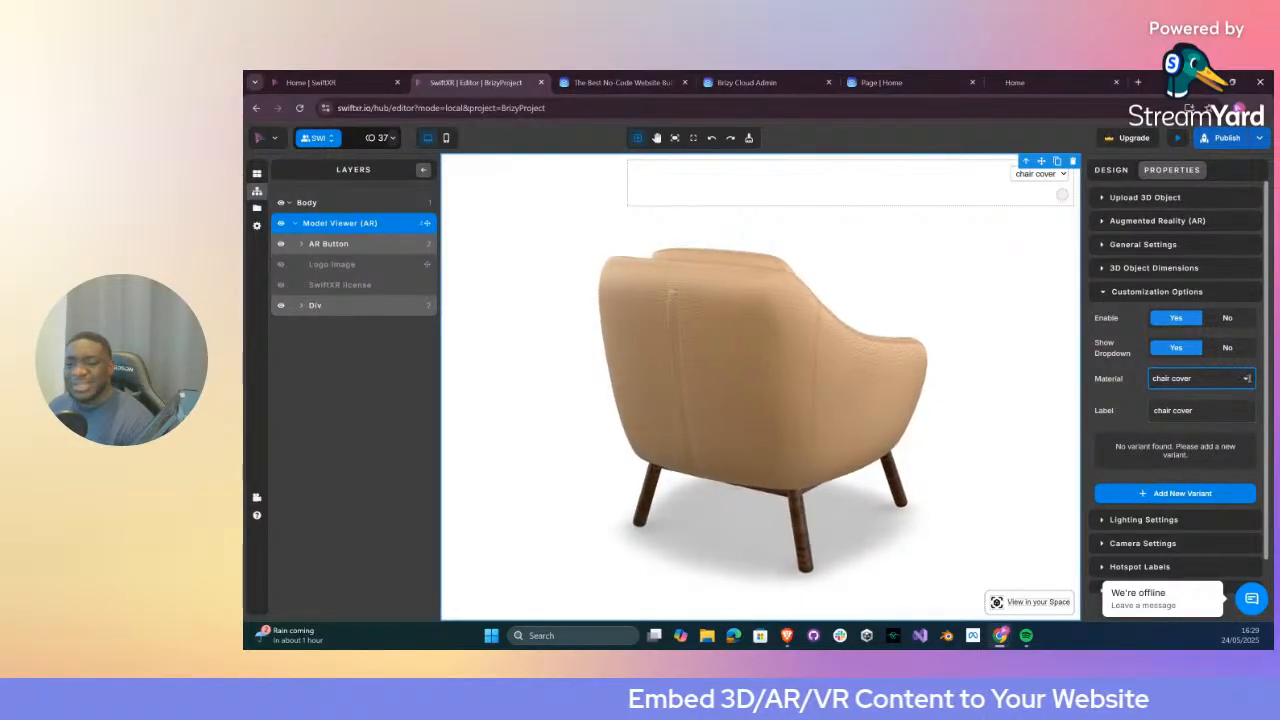
# Keep chair cover as the material to customize and set its label to Chair Body
pyautogui.click(1205, 378)
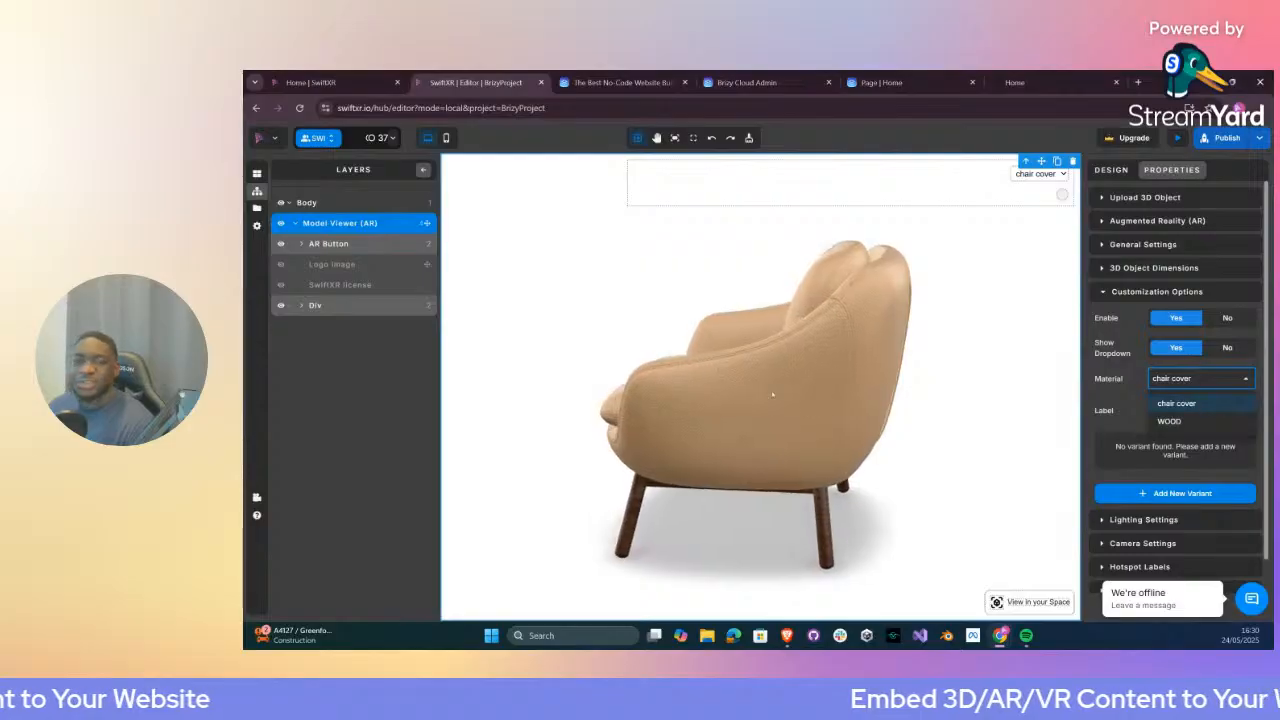
pyautogui.click(1137, 409)
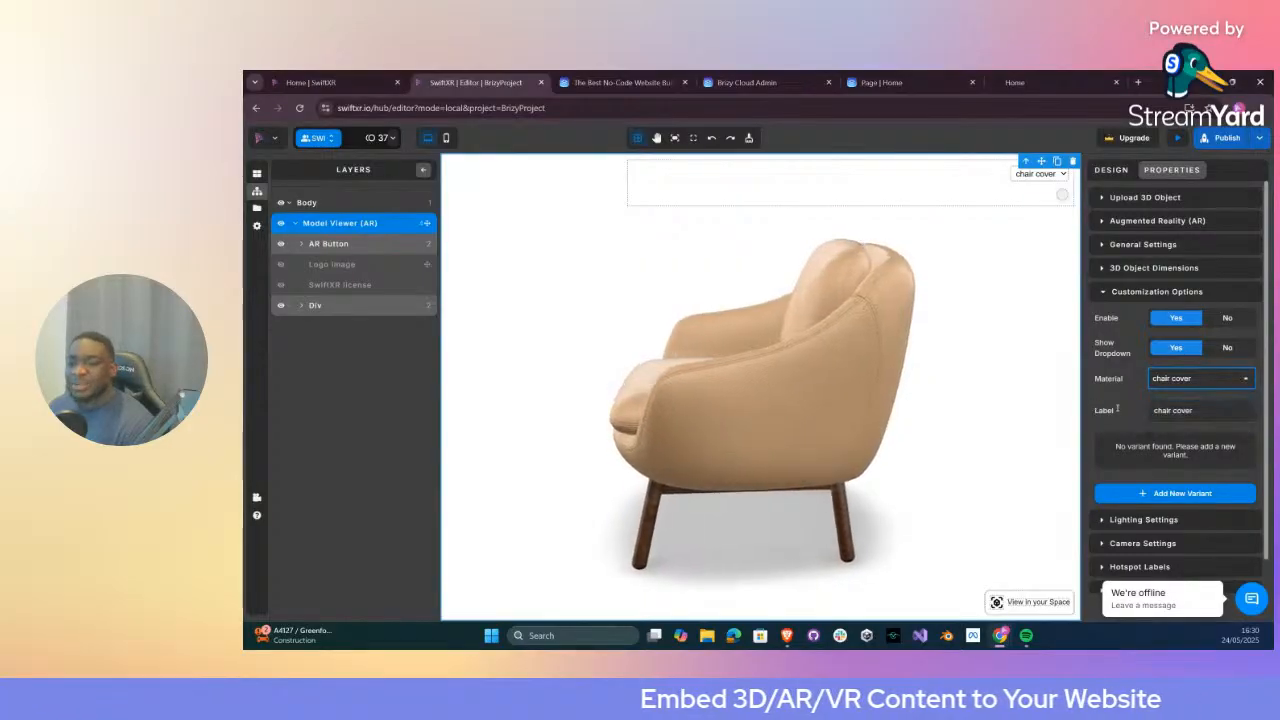
pyautogui.click(1135, 409)
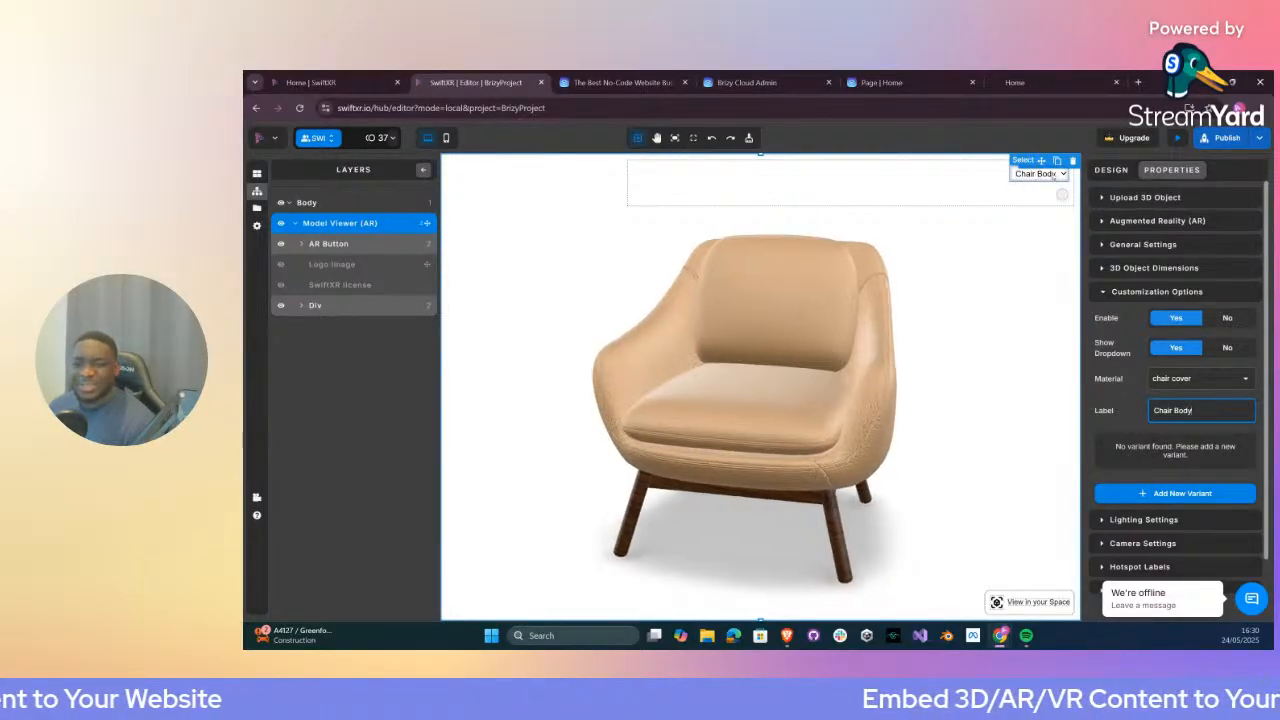
# Add a first variant for the chair cover and set its material color to red, RGB 173, 36, 36
pyautogui.click(1185, 492)
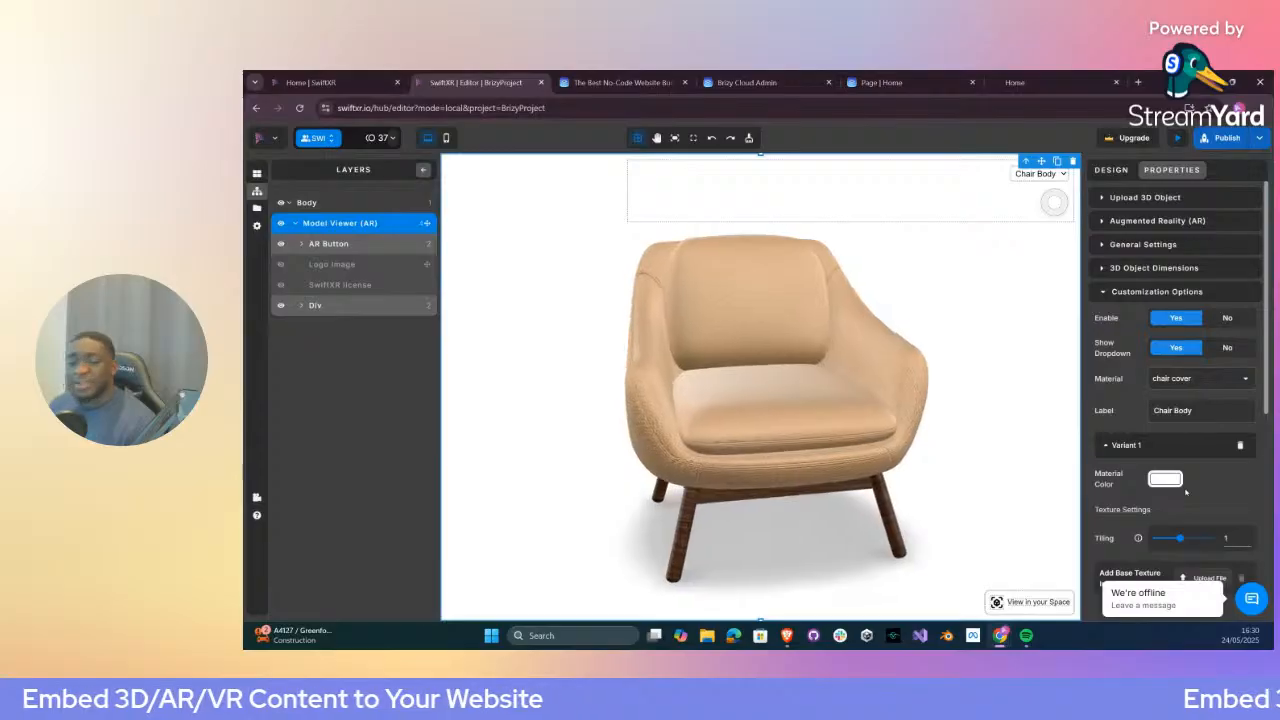
pyautogui.click(1178, 480)
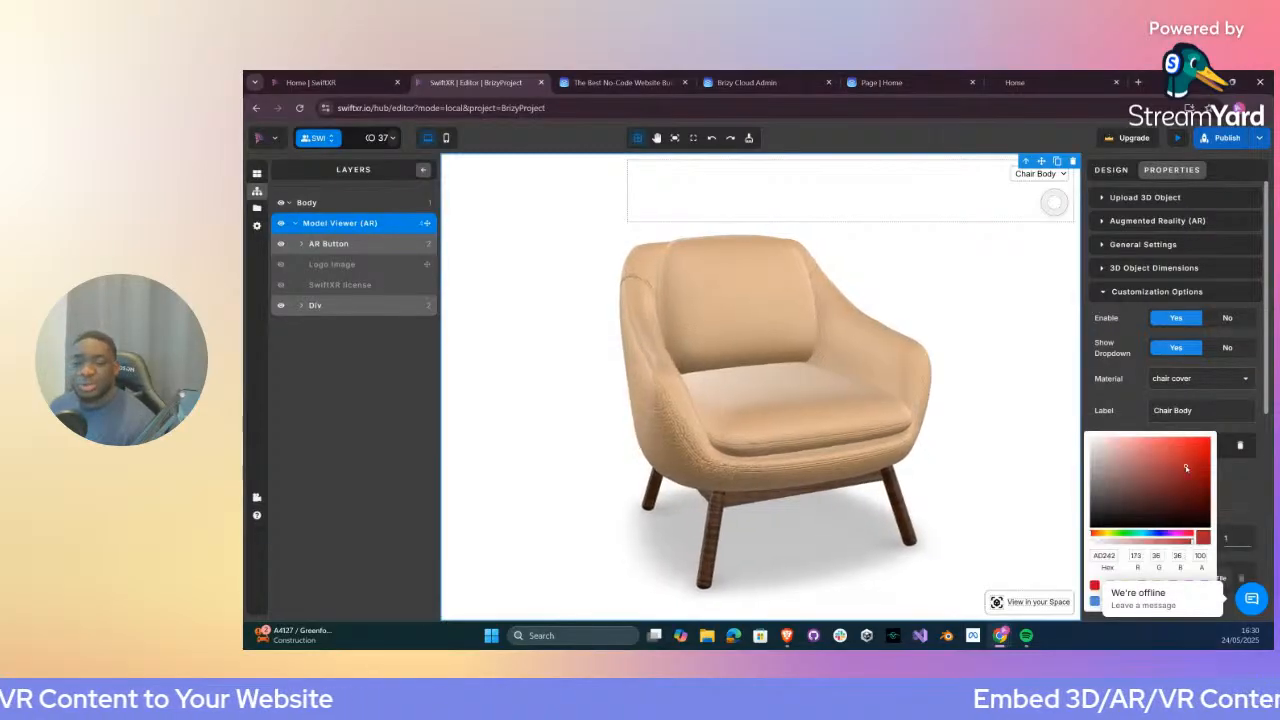
pyautogui.click(1186, 467)
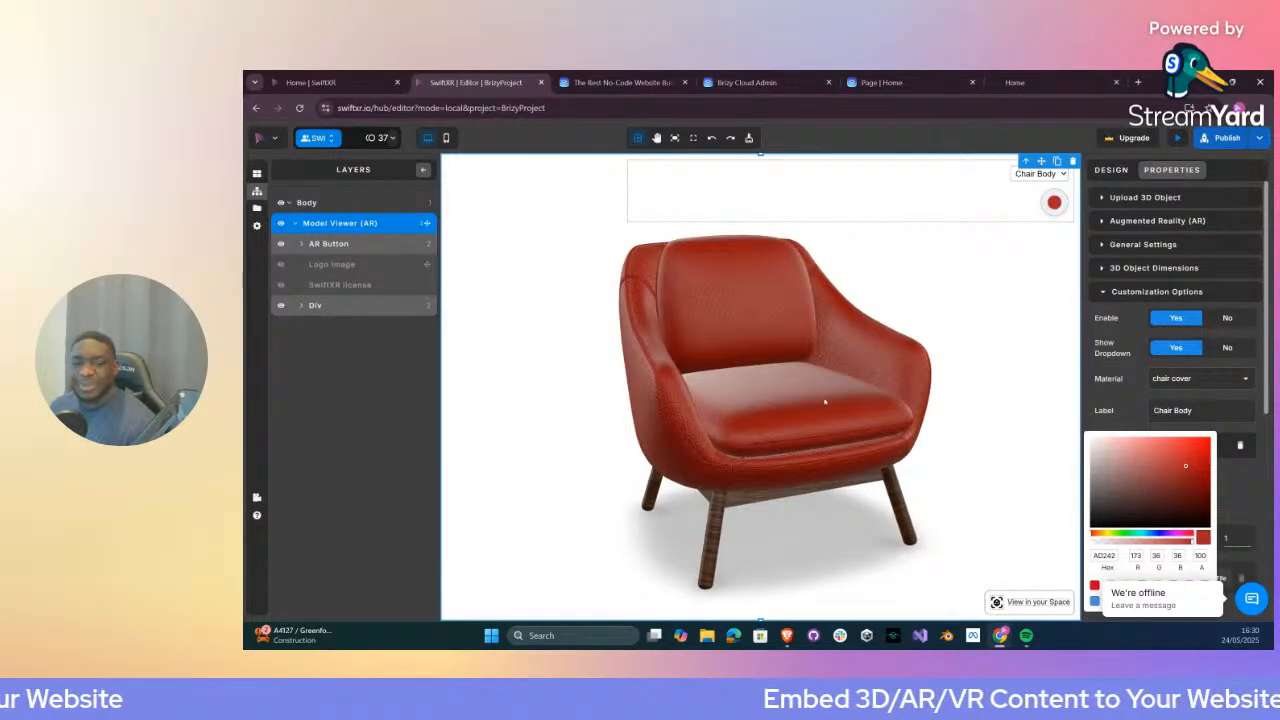
pyautogui.click(1226, 490)
# Add a second variant for the chair cover material
pyautogui.scroll(-5, 1226, 490)
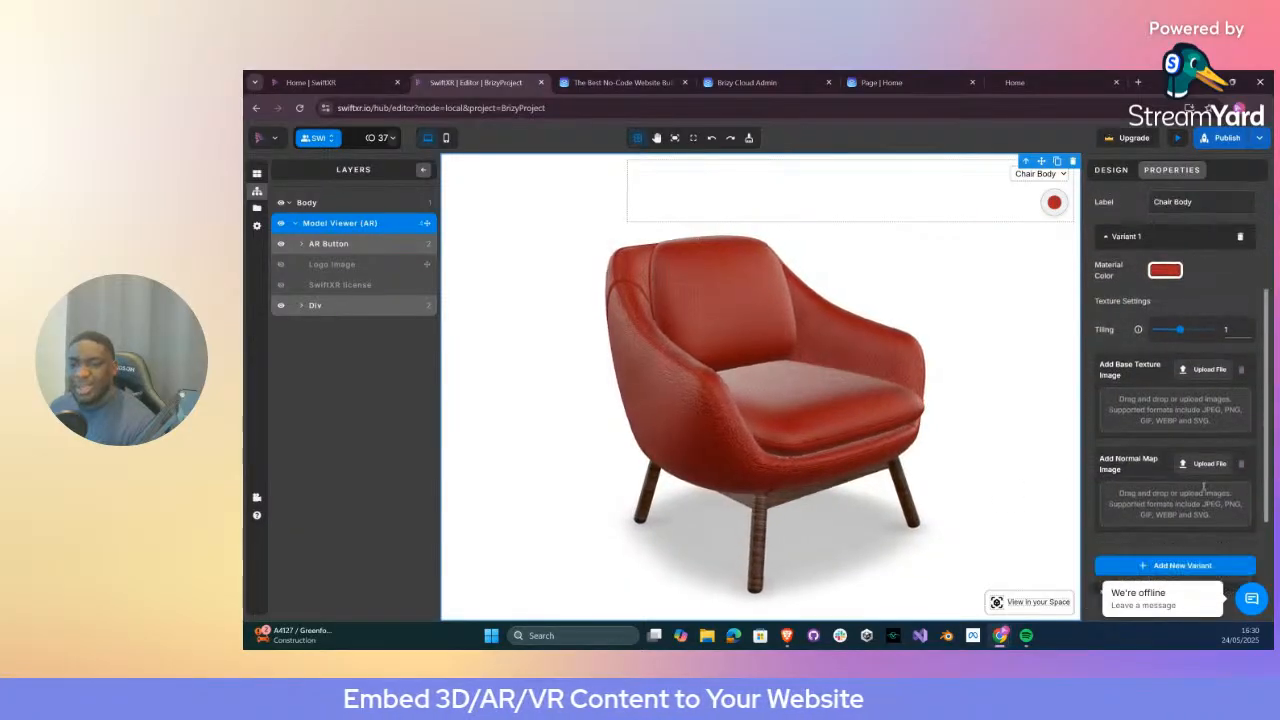
pyautogui.click(1180, 466)
pyautogui.scroll(-3, 1177, 475)
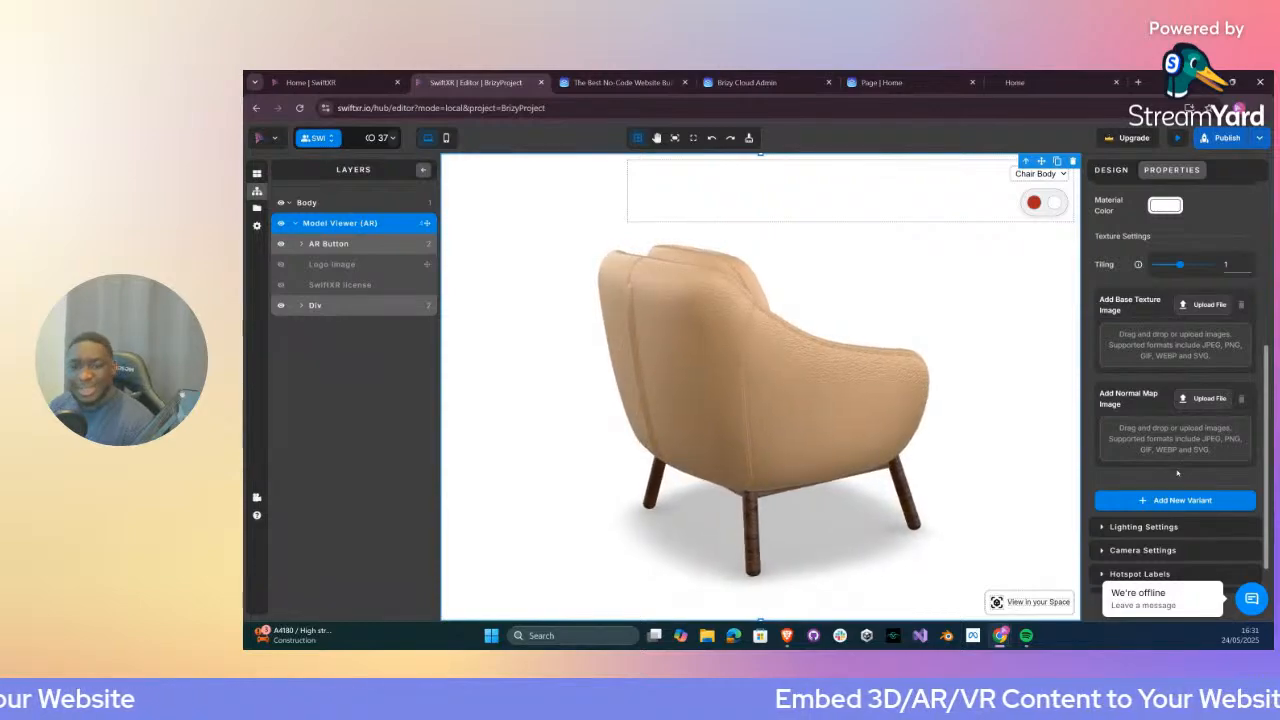
pyautogui.moveTo(922, 463); pyautogui.dragTo(750, 400)
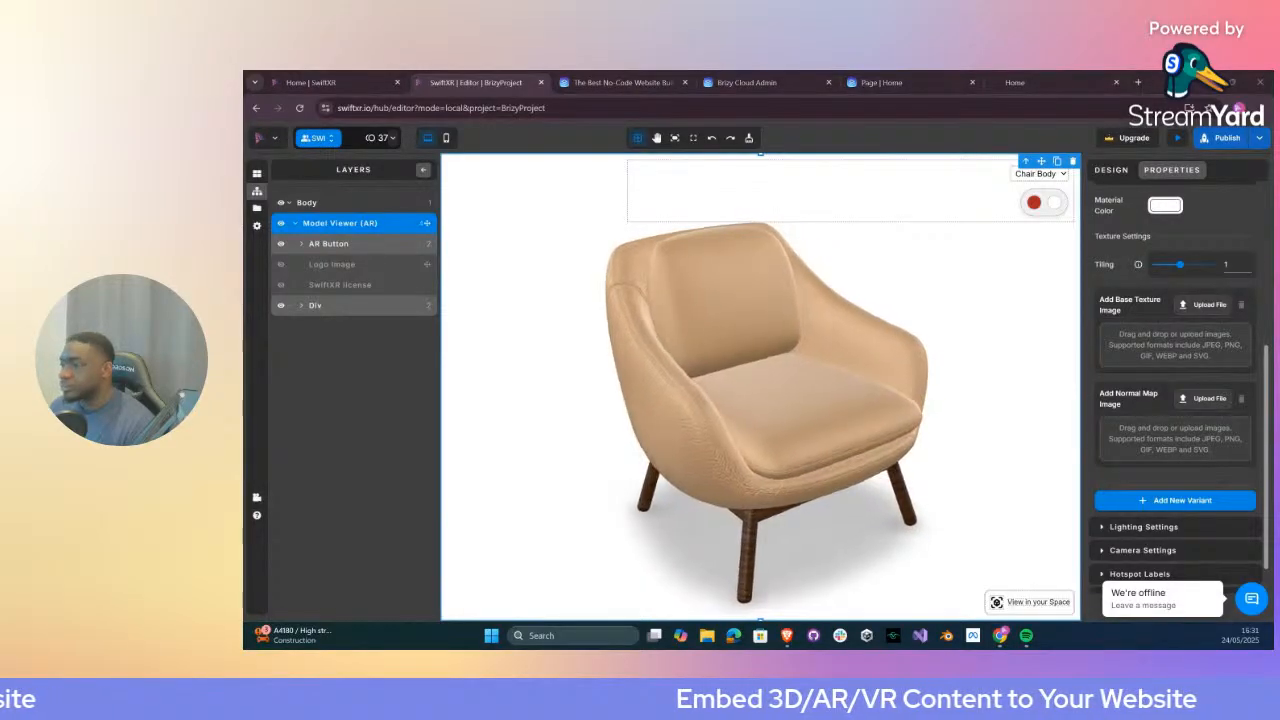
pyautogui.hotkey('ctrl', 'n')
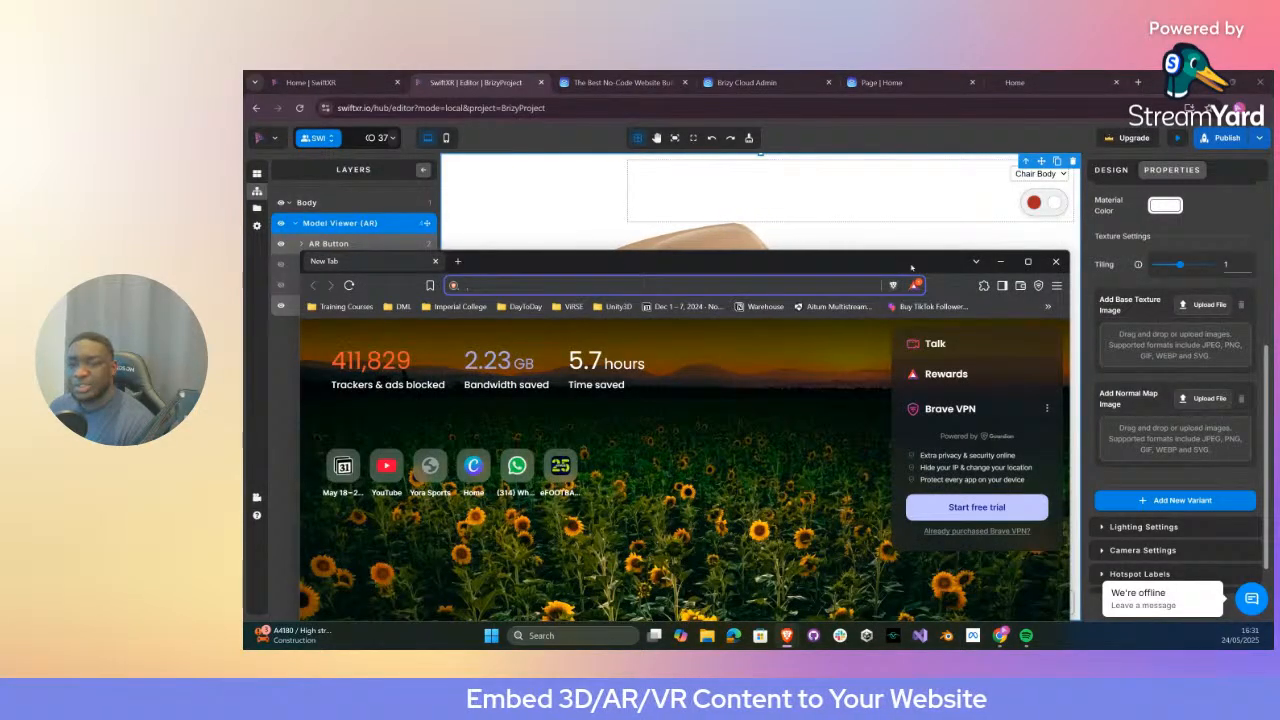
pyautogui.click(1000, 261)
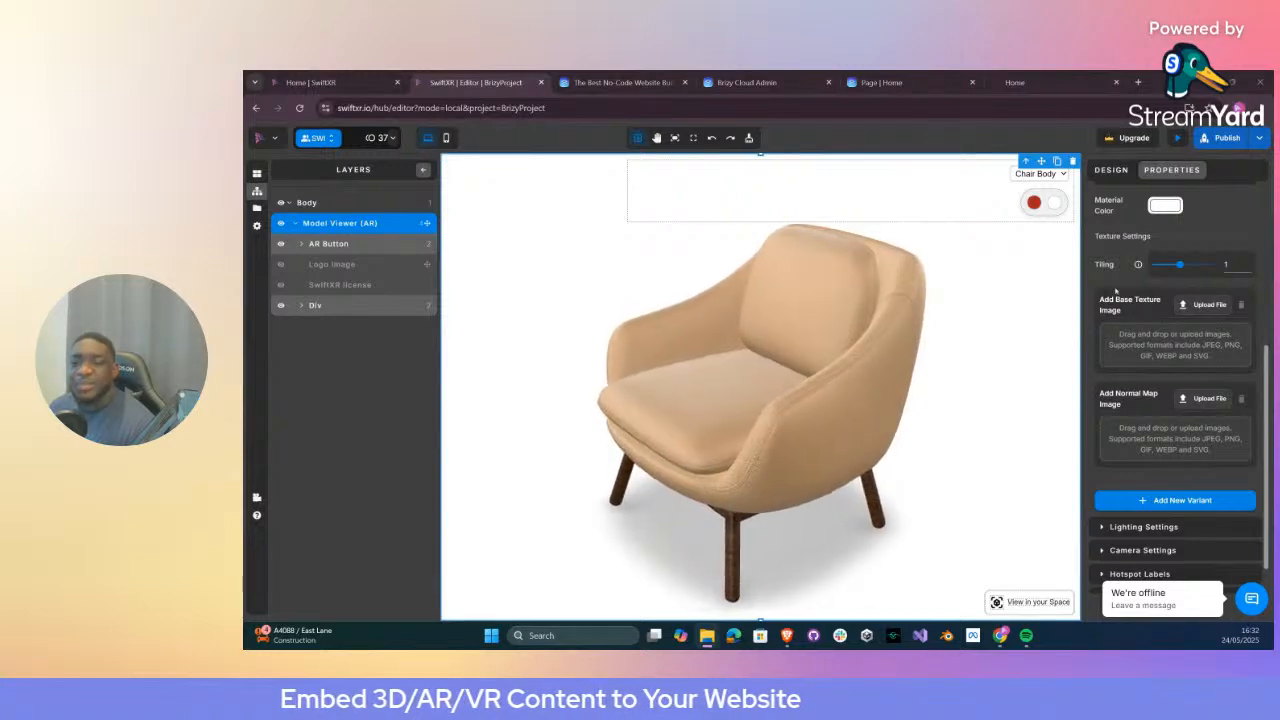
# Upload image 2525390 from the colorful-geometric-mosaic-tile-background (1) download folder as Variant 2's base texture
pyautogui.scroll(2, 1160, 300)
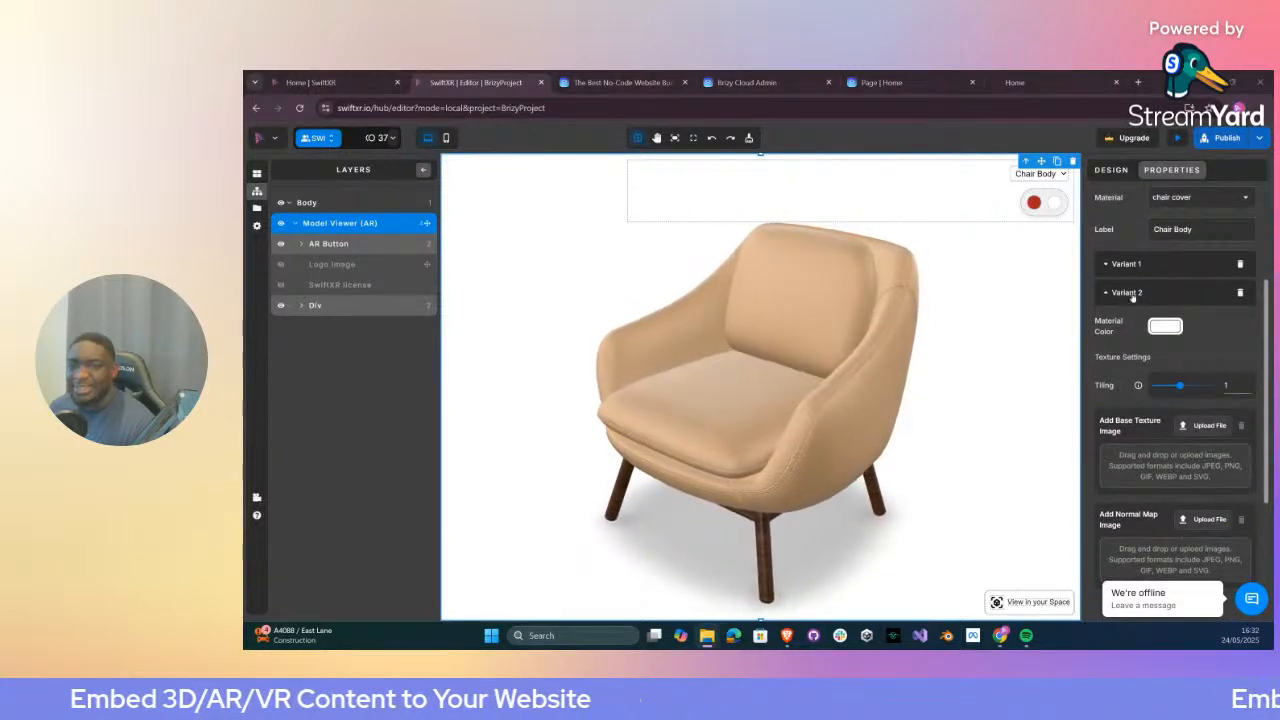
pyautogui.click(1122, 292)
pyautogui.click(1122, 418)
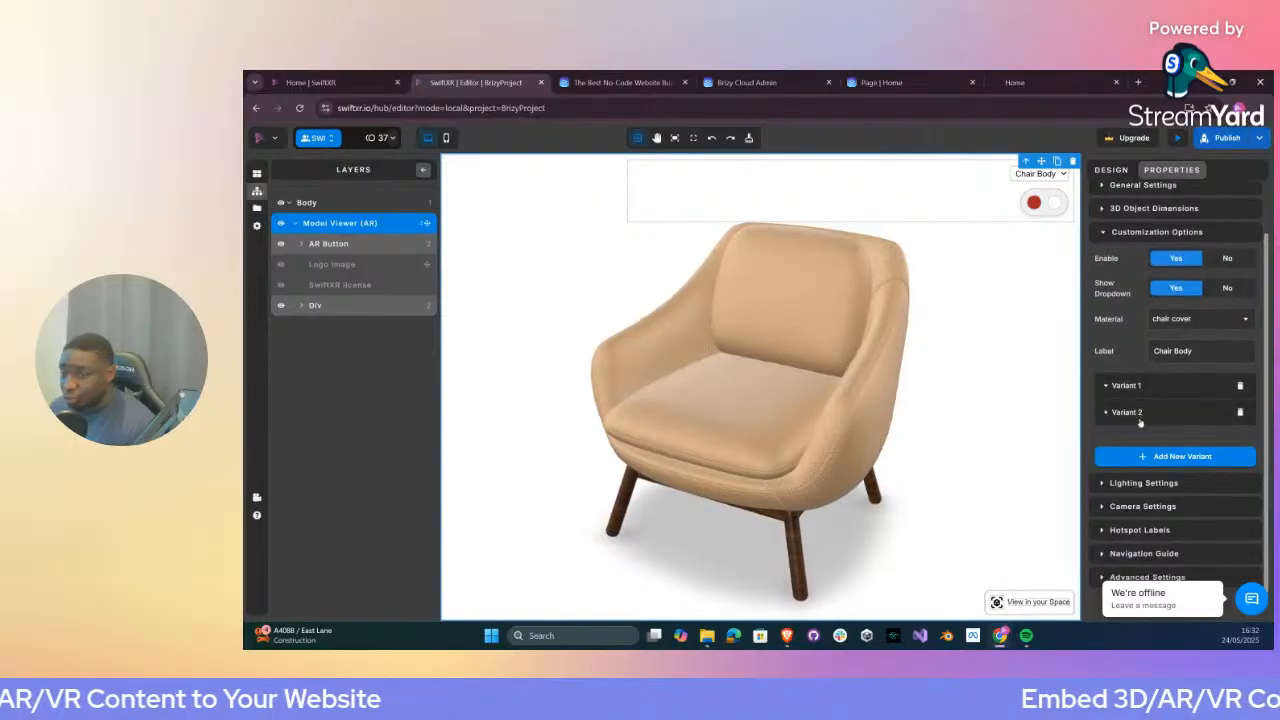
pyautogui.click(1209, 425)
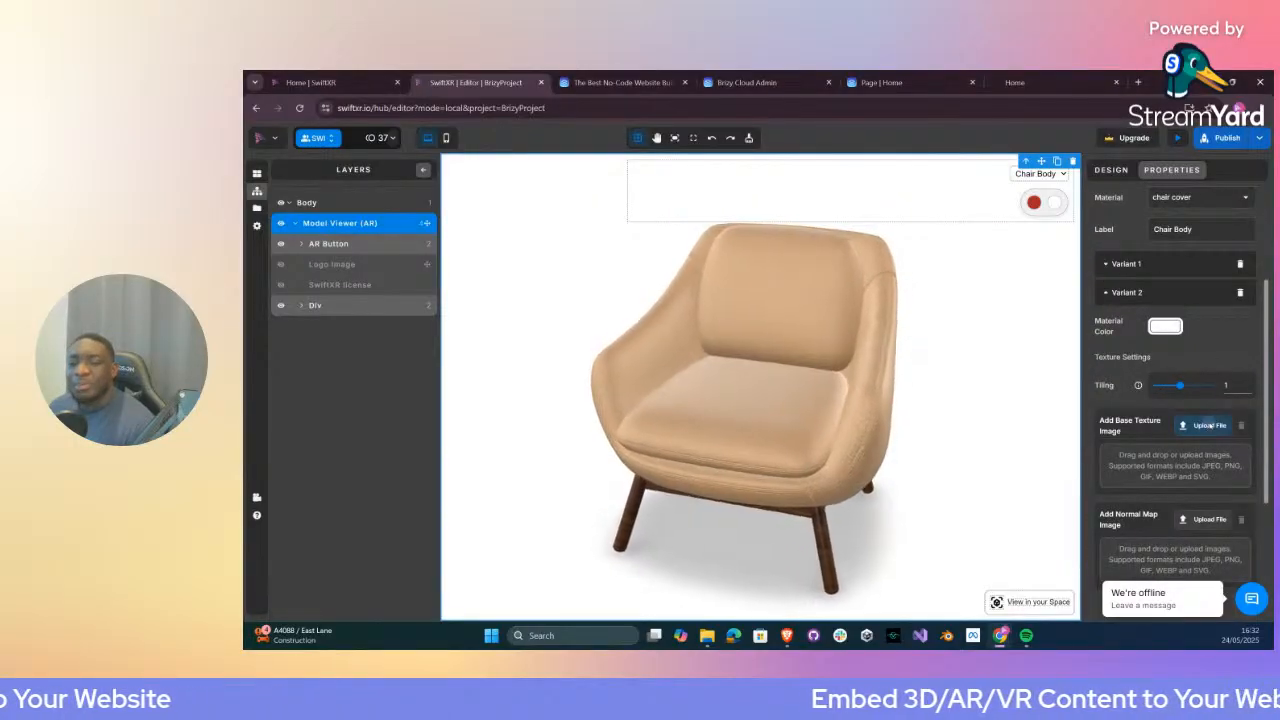
pyautogui.doubleClick(430, 215)
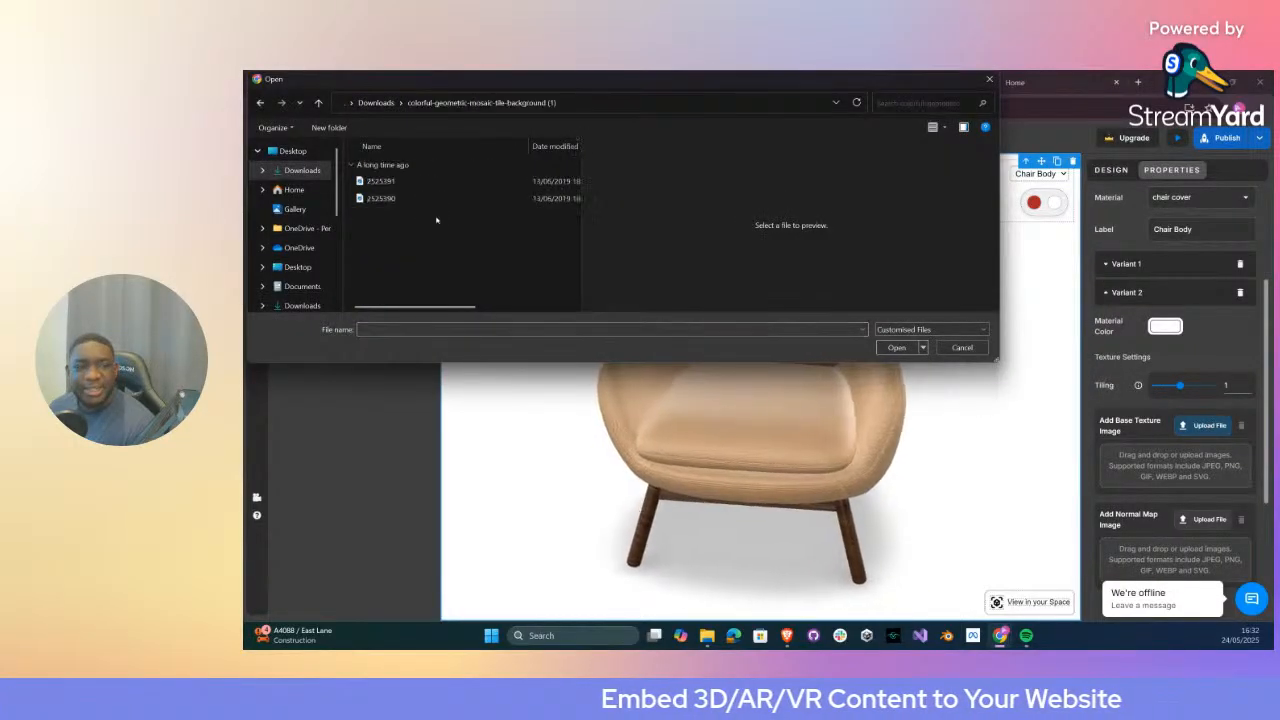
pyautogui.click(437, 184)
pyautogui.click(437, 198)
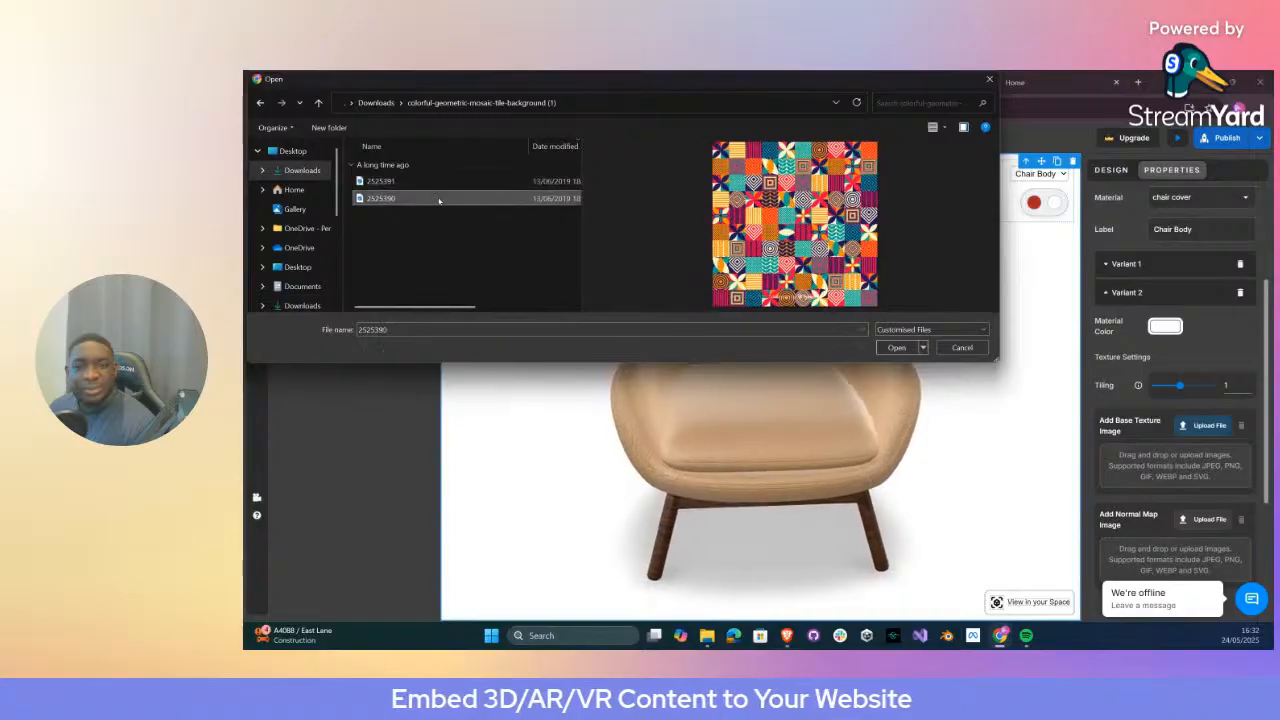
pyautogui.click(896, 347)
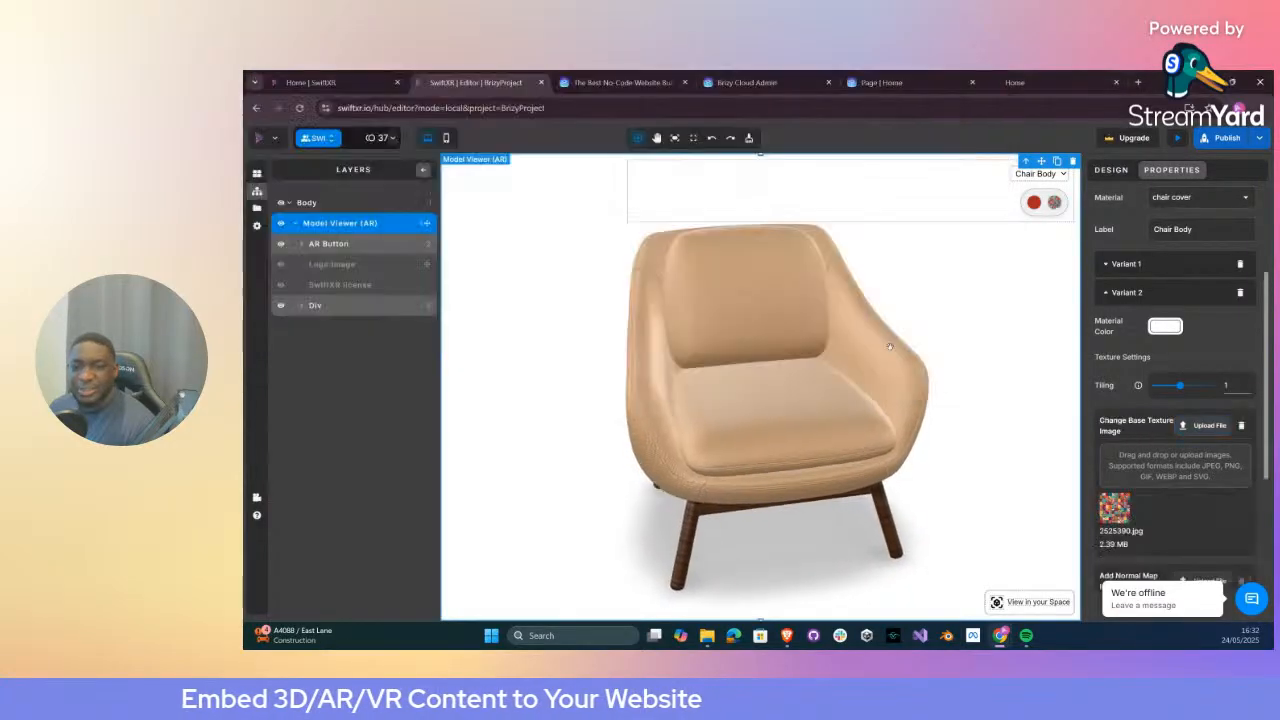
# Inspect the textured chair, preview the project with the red and patterned variants, and return to the variant settings
pyautogui.moveTo(925, 462); pyautogui.dragTo(986, 437)
pyautogui.moveTo(880, 420); pyautogui.dragTo(736, 452)
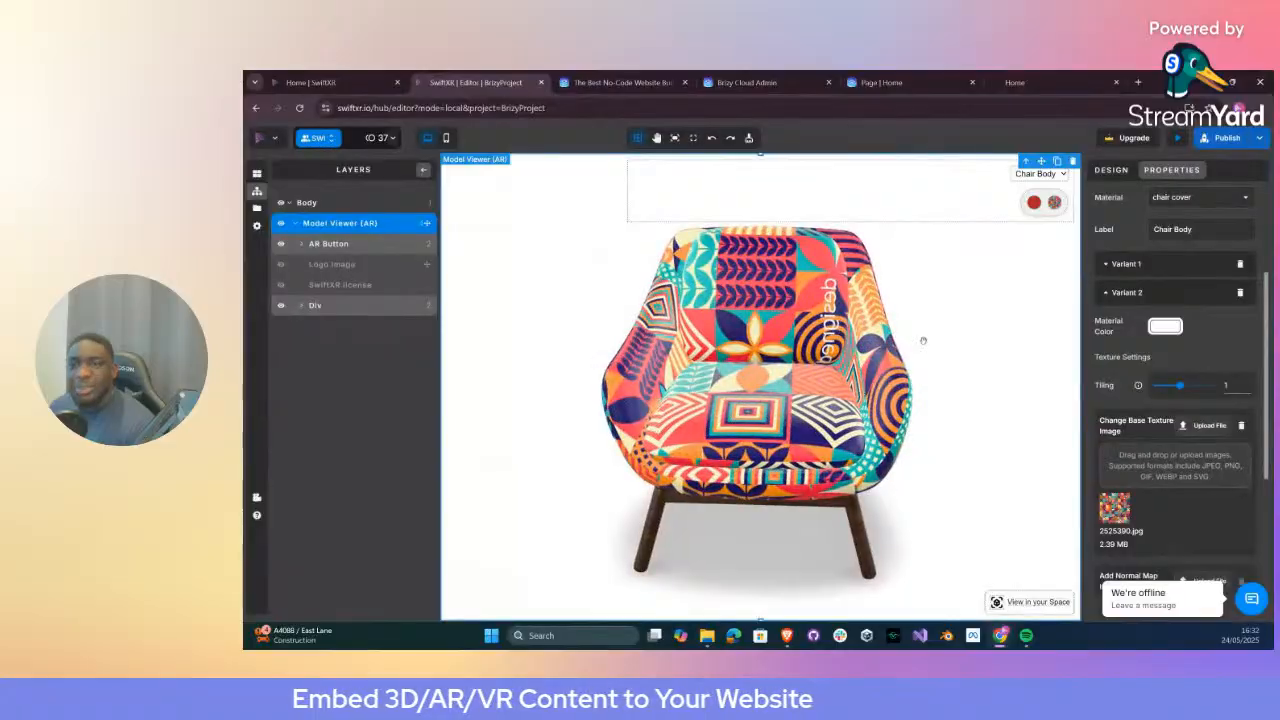
pyautogui.click(1178, 140)
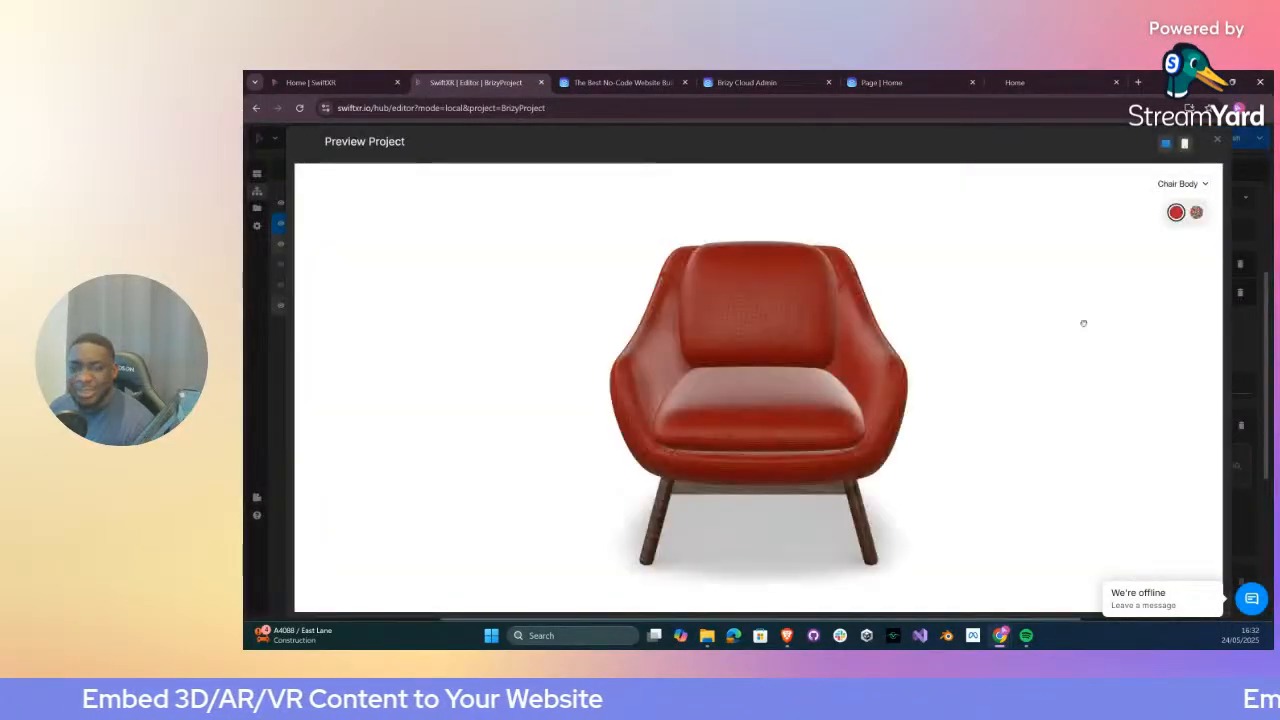
pyautogui.moveTo(815, 393); pyautogui.dragTo(833, 371)
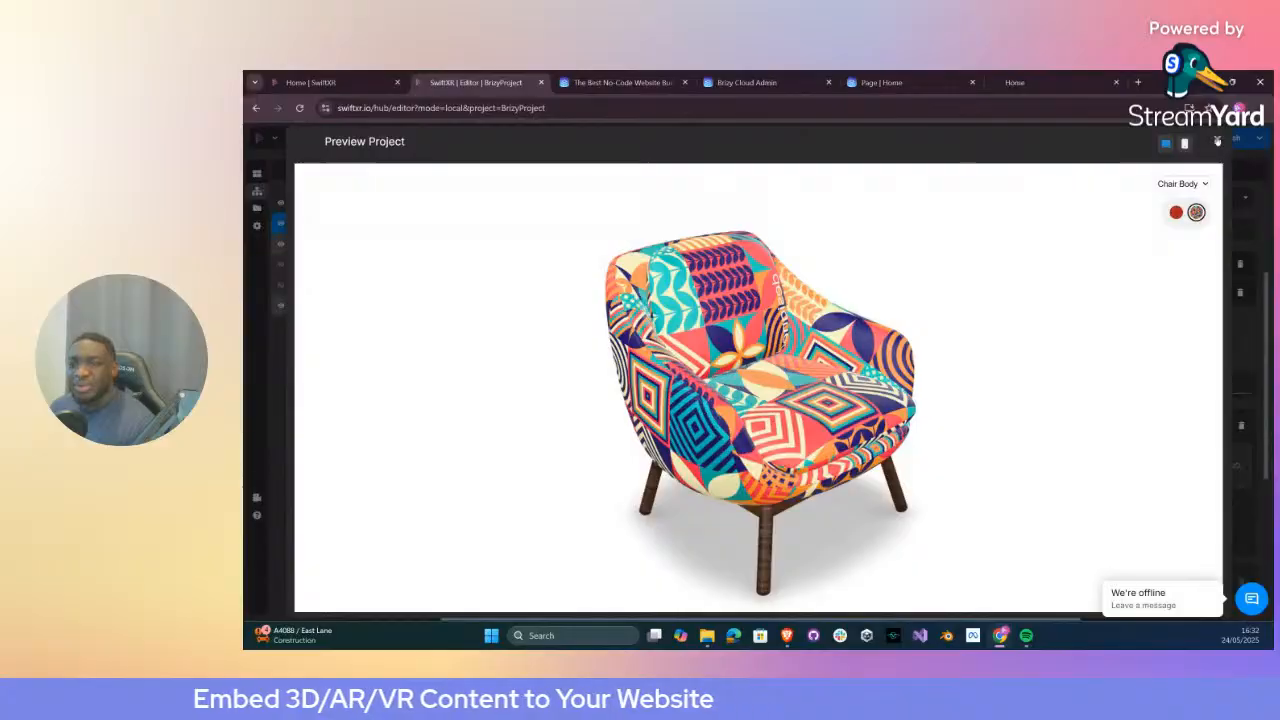
pyautogui.click(1217, 141)
pyautogui.scroll(-5, 1166, 505)
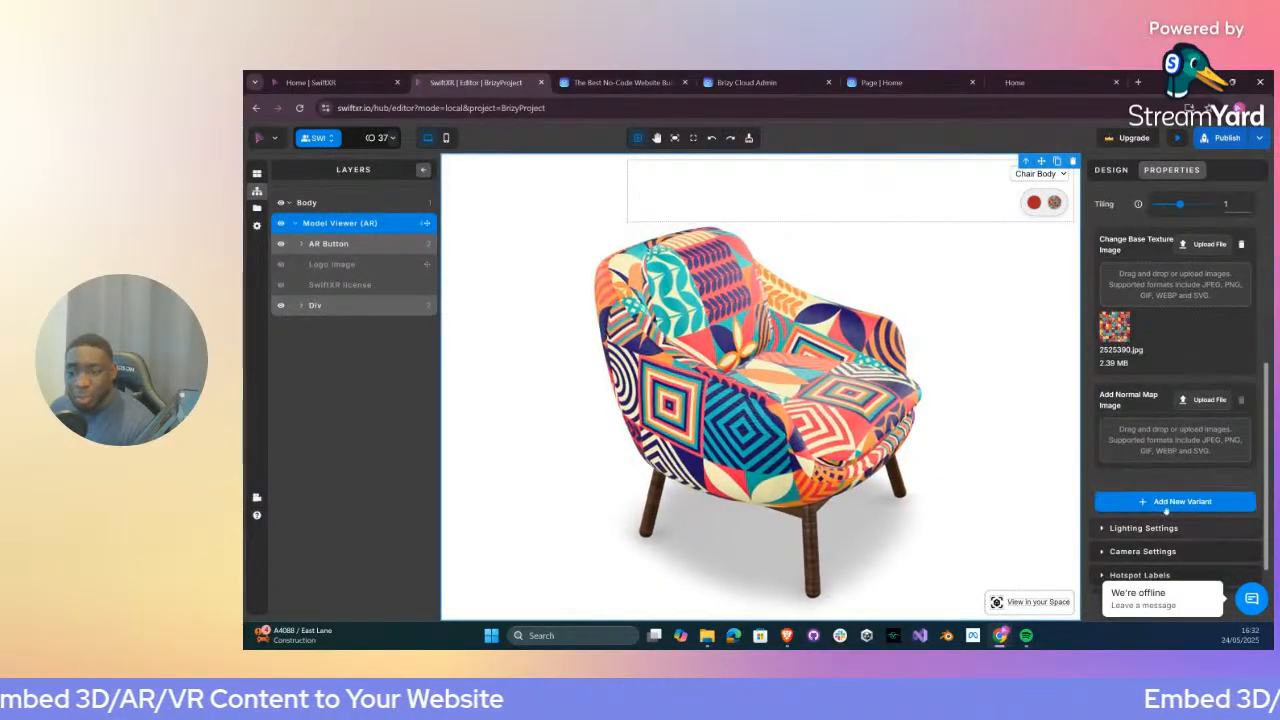
# Add a third variant for the chair cover material and look over its default settings
pyautogui.scroll(-1, 1180, 490)
pyautogui.click(1198, 456)
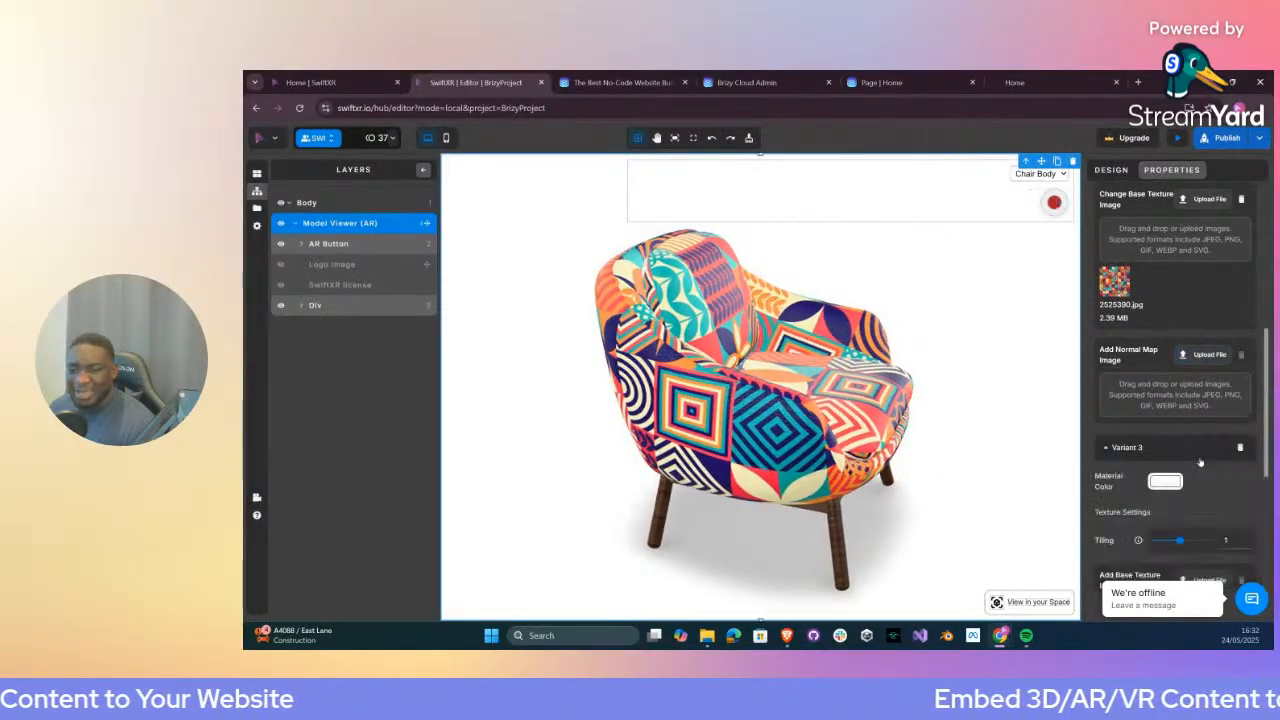
pyautogui.scroll(-3, 1160, 340)
pyautogui.scroll(2, 1177, 265)
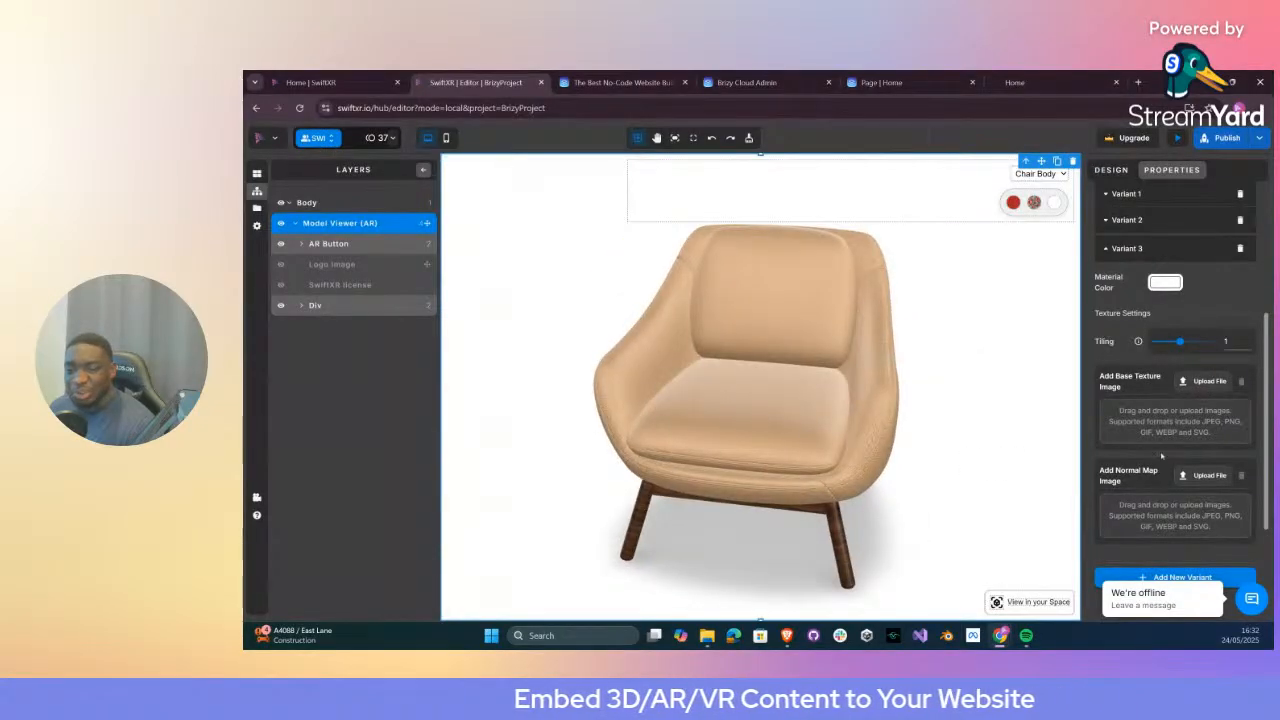
pyautogui.scroll(-2, 1161, 456)
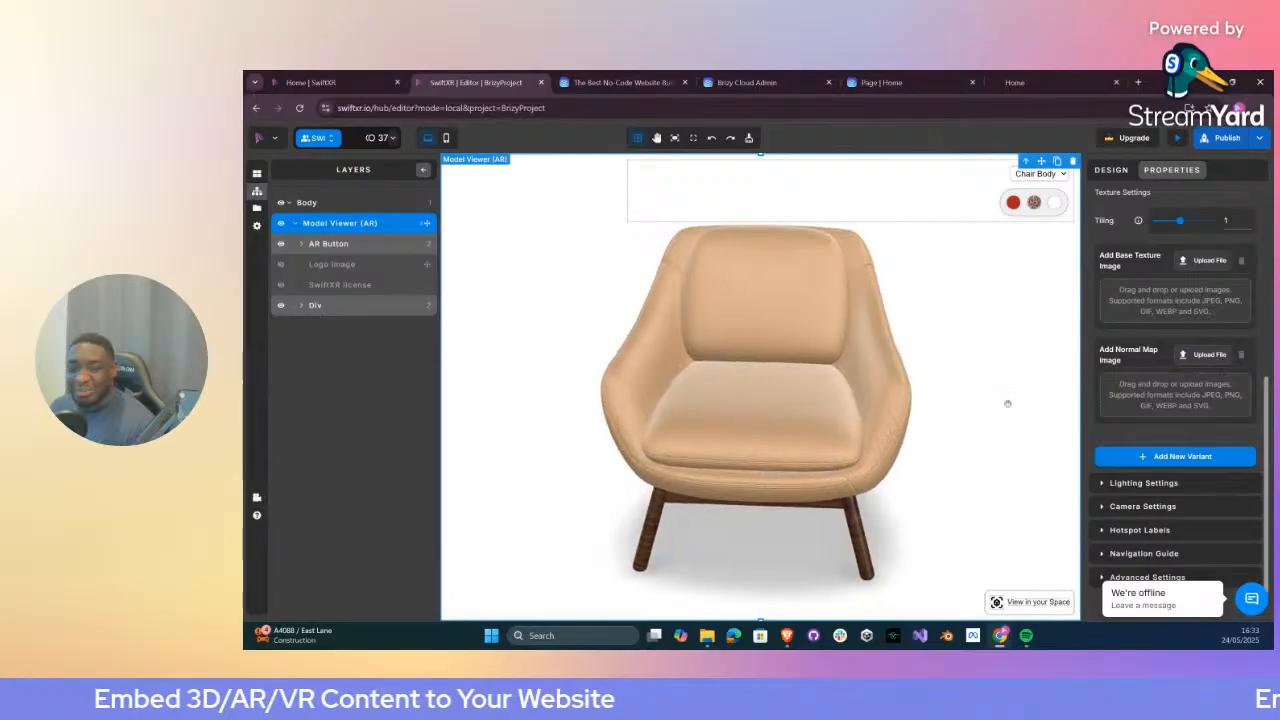
# Set Variant 1's material color to white, FFFFFF, and rotate the chair to check it
pyautogui.scroll(5, 1127, 307)
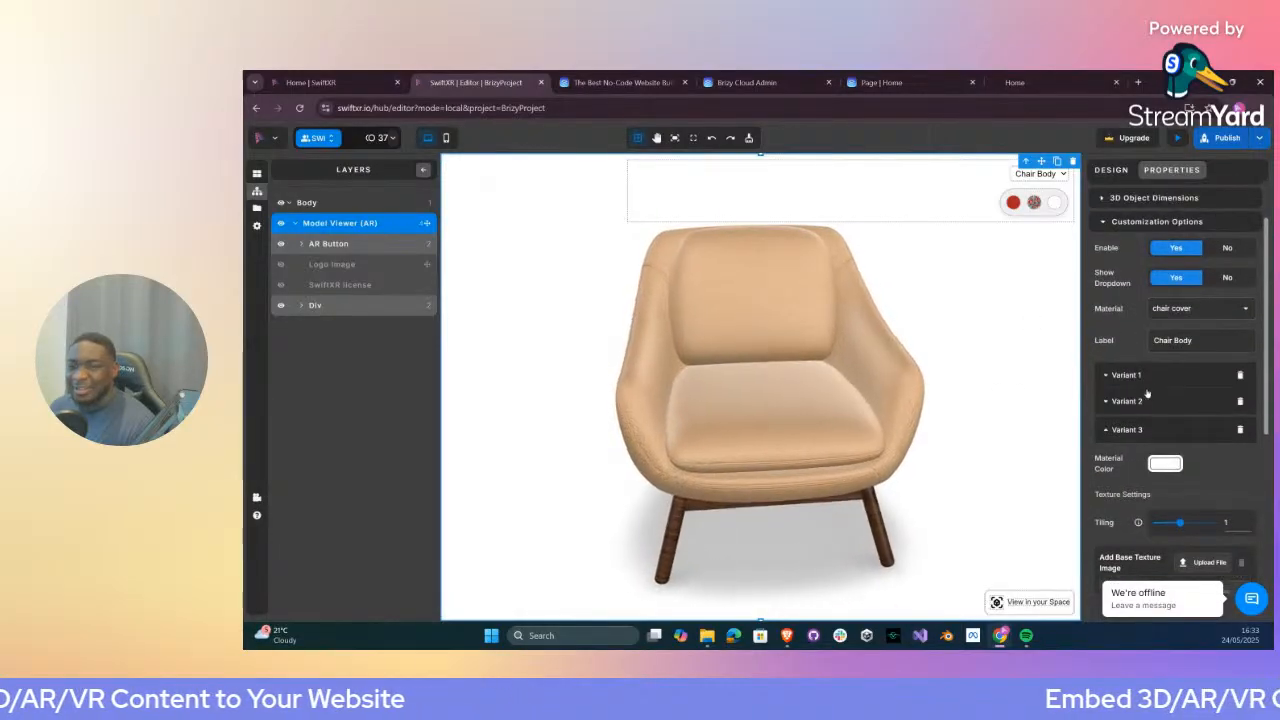
pyautogui.click(1156, 376)
pyautogui.click(1165, 410)
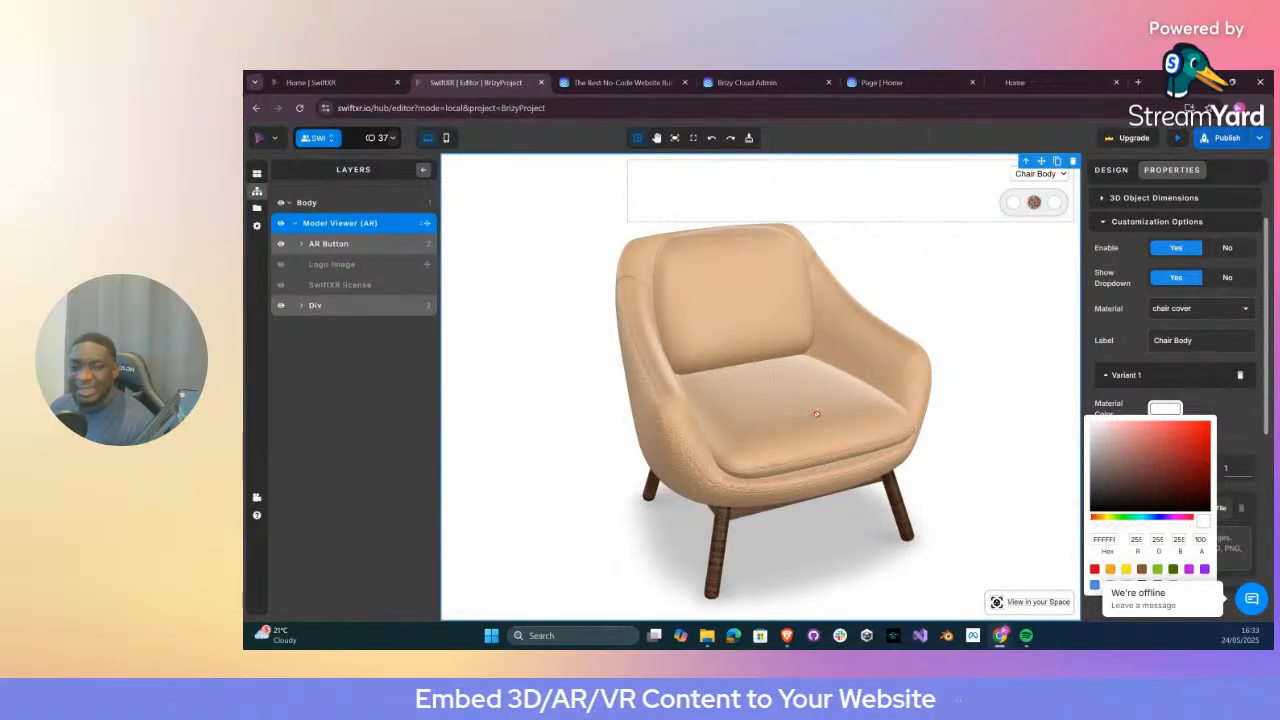
pyautogui.click(938, 404)
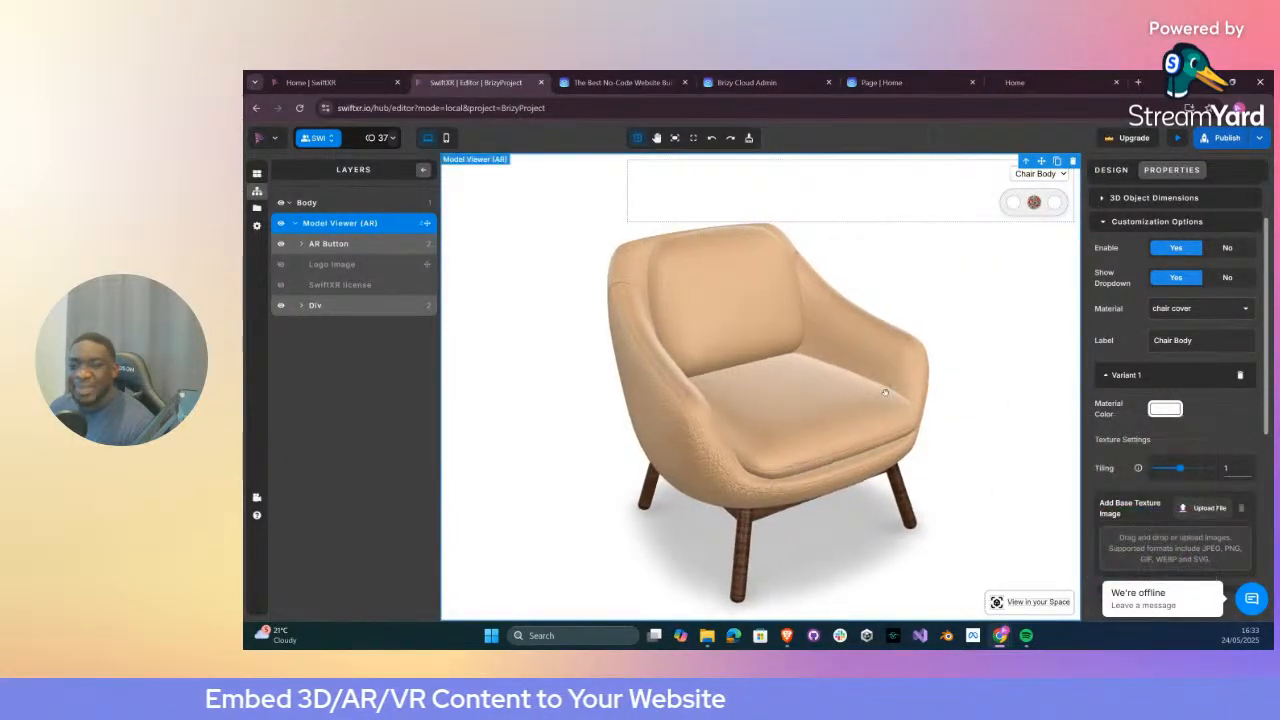
pyautogui.moveTo(936, 404); pyautogui.dragTo(832, 407)
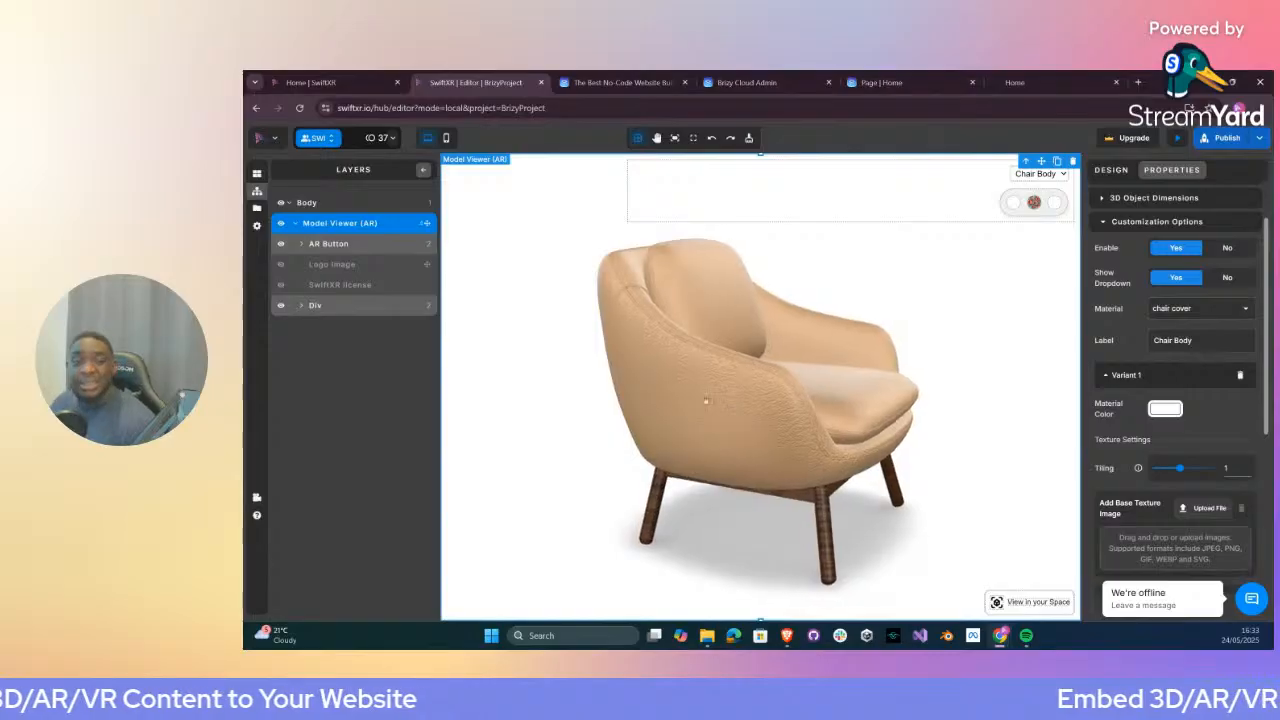
# Collapse Variant 1 and open the settings of Variant 2
pyautogui.scroll(-1, 1153, 420)
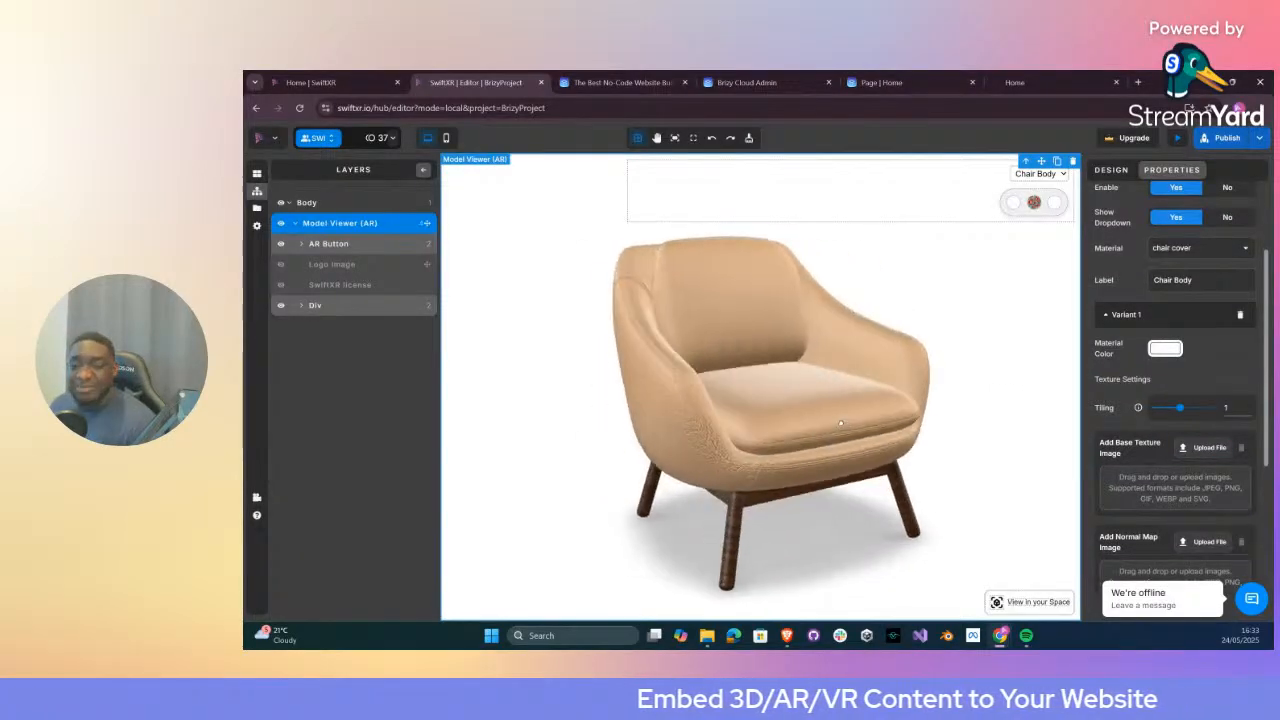
pyautogui.scroll(-5, 1197, 377)
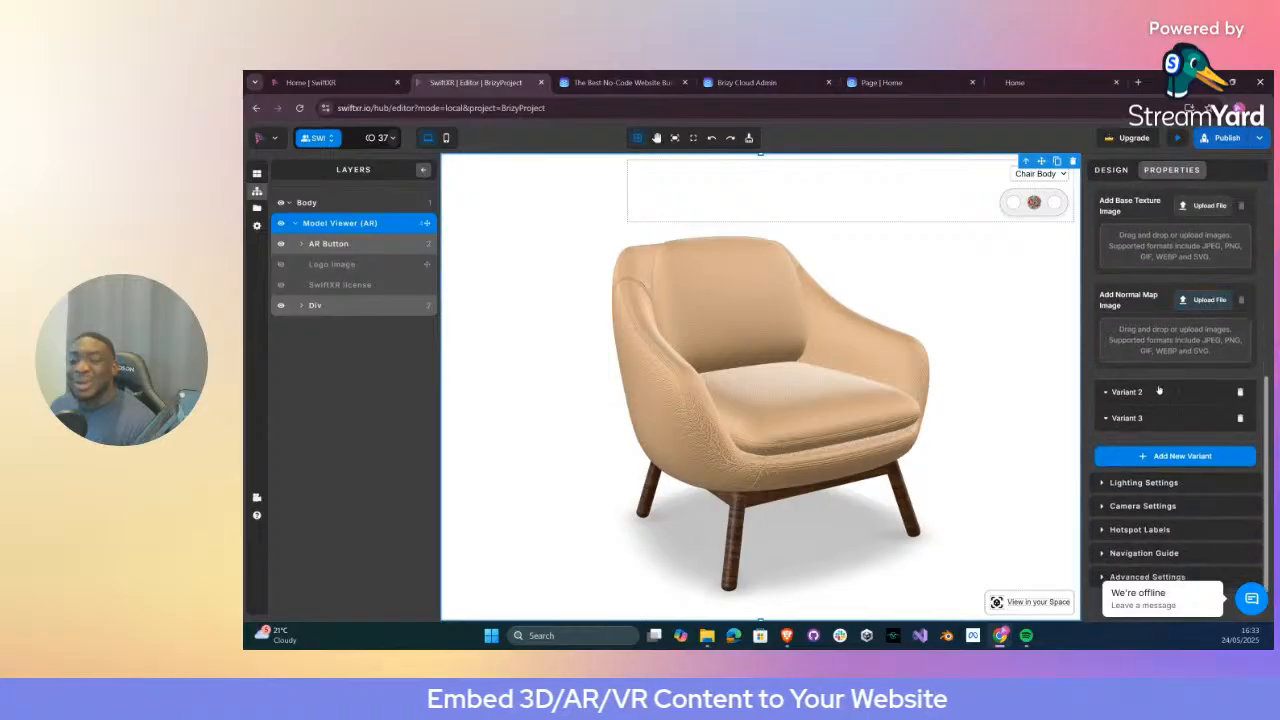
pyautogui.scroll(4, 1136, 354)
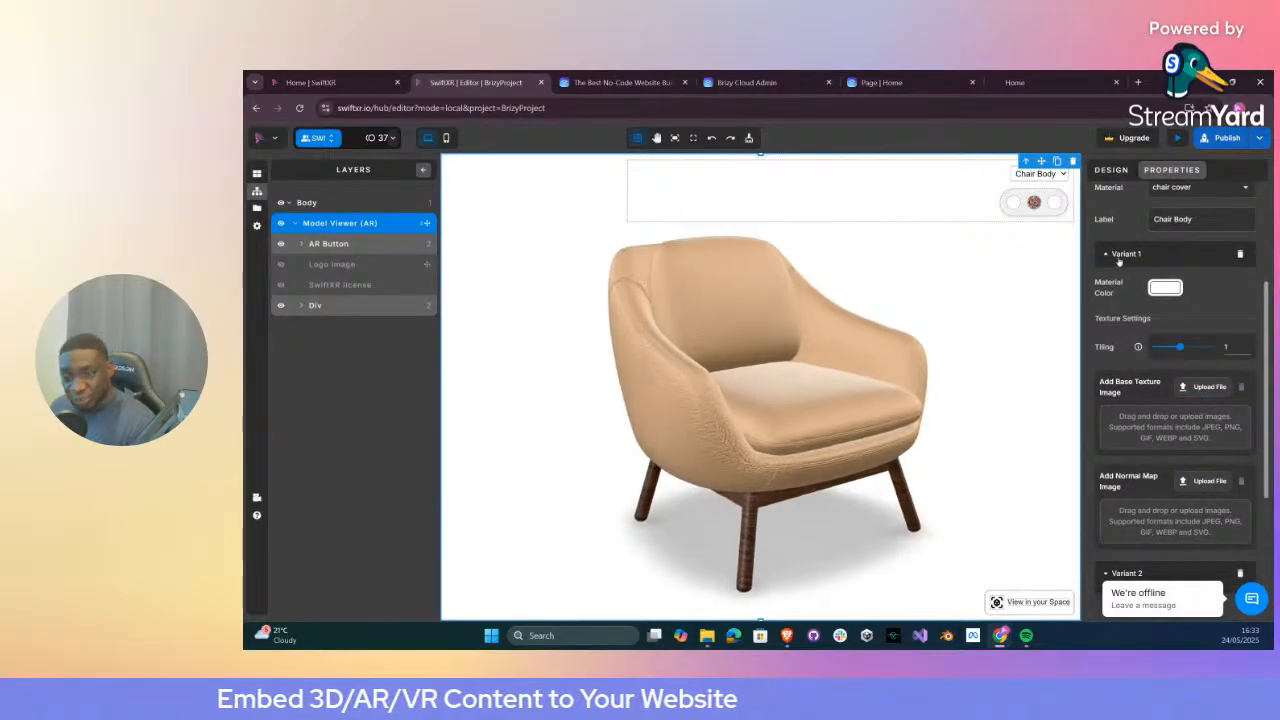
pyautogui.click(1119, 255)
pyautogui.click(1130, 394)
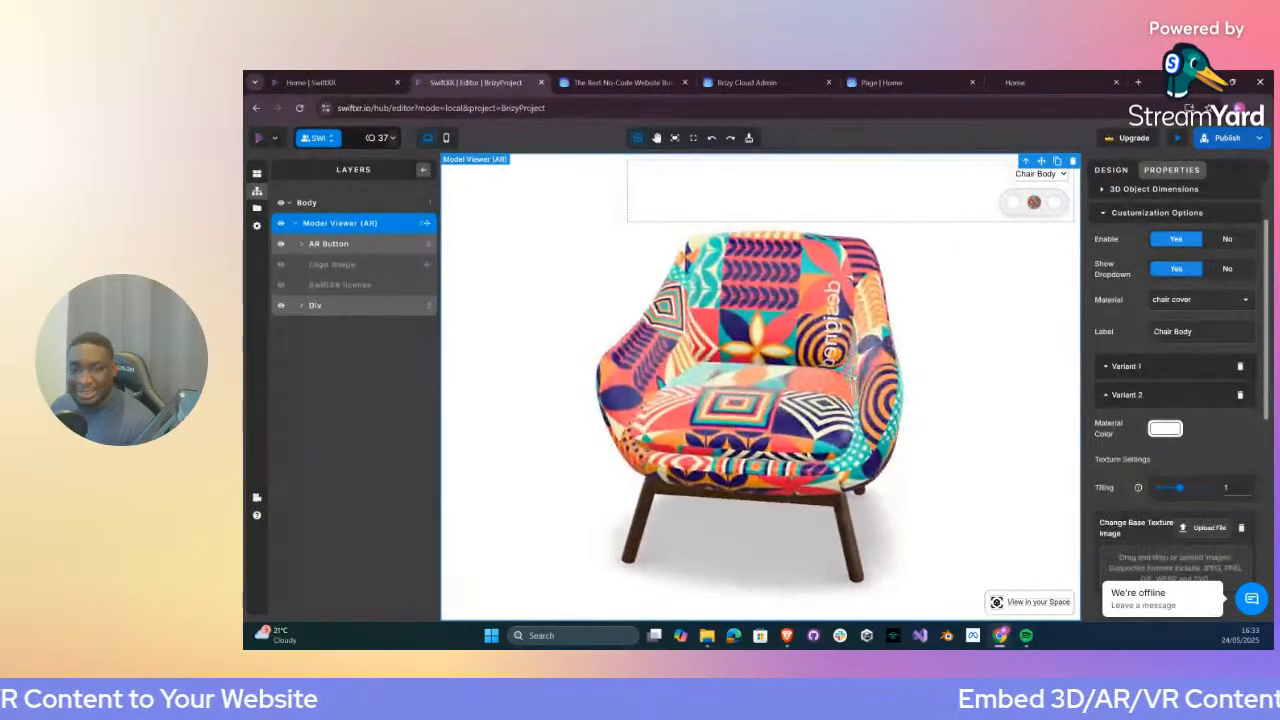
# Try red tints on Variant 2's patterned texture and return its material color to white
pyautogui.click(1165, 428)
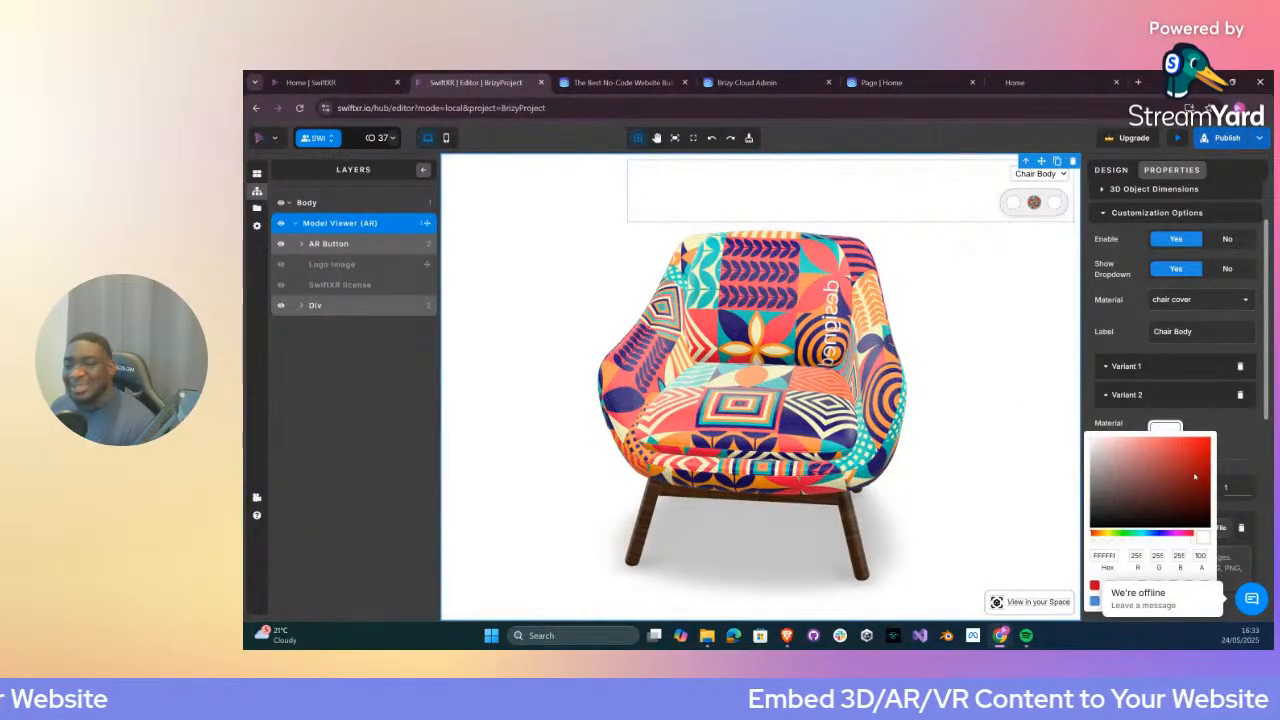
pyautogui.moveTo(1188, 460); pyautogui.dragTo(1203, 450)
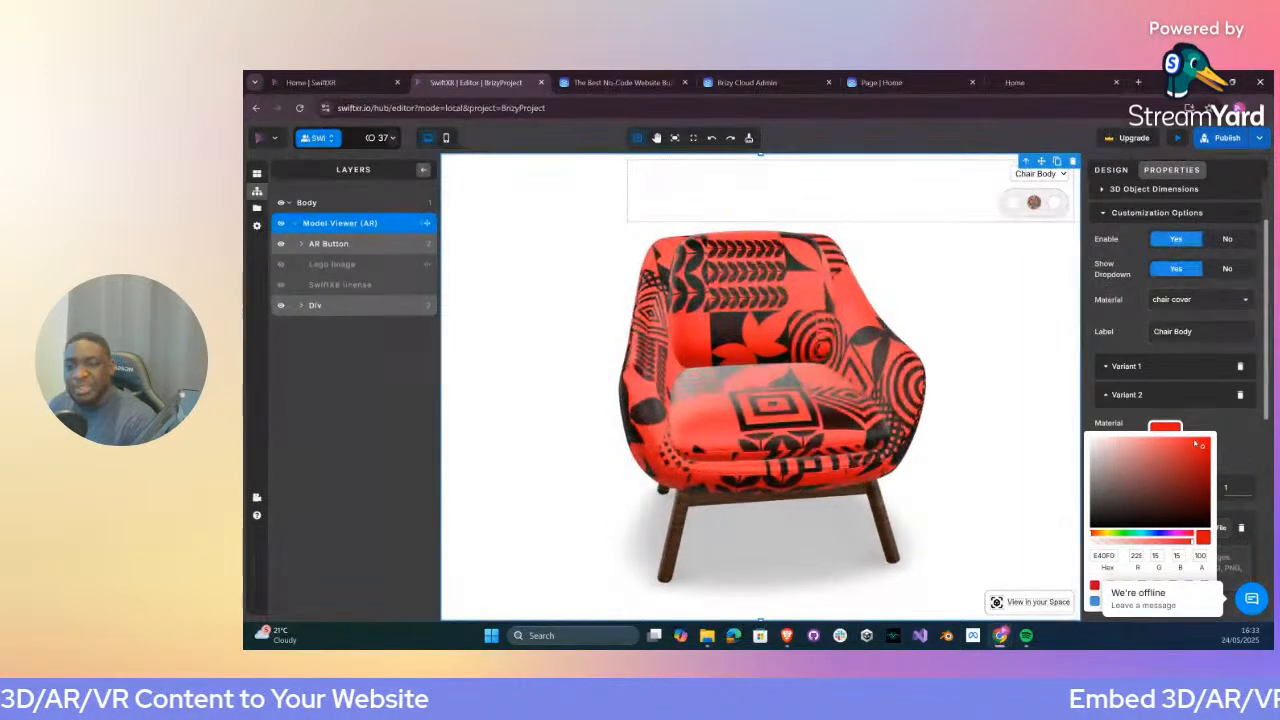
pyautogui.click(1106, 452)
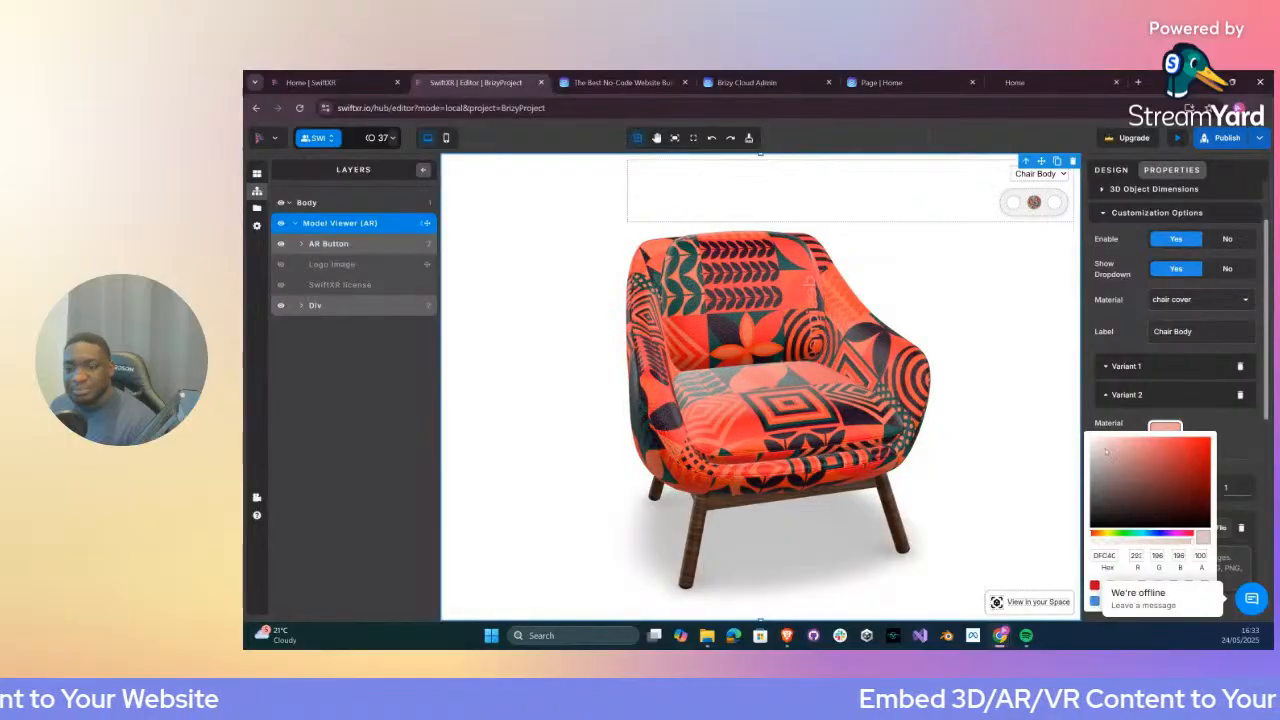
pyautogui.moveTo(1096, 448); pyautogui.dragTo(1212, 449)
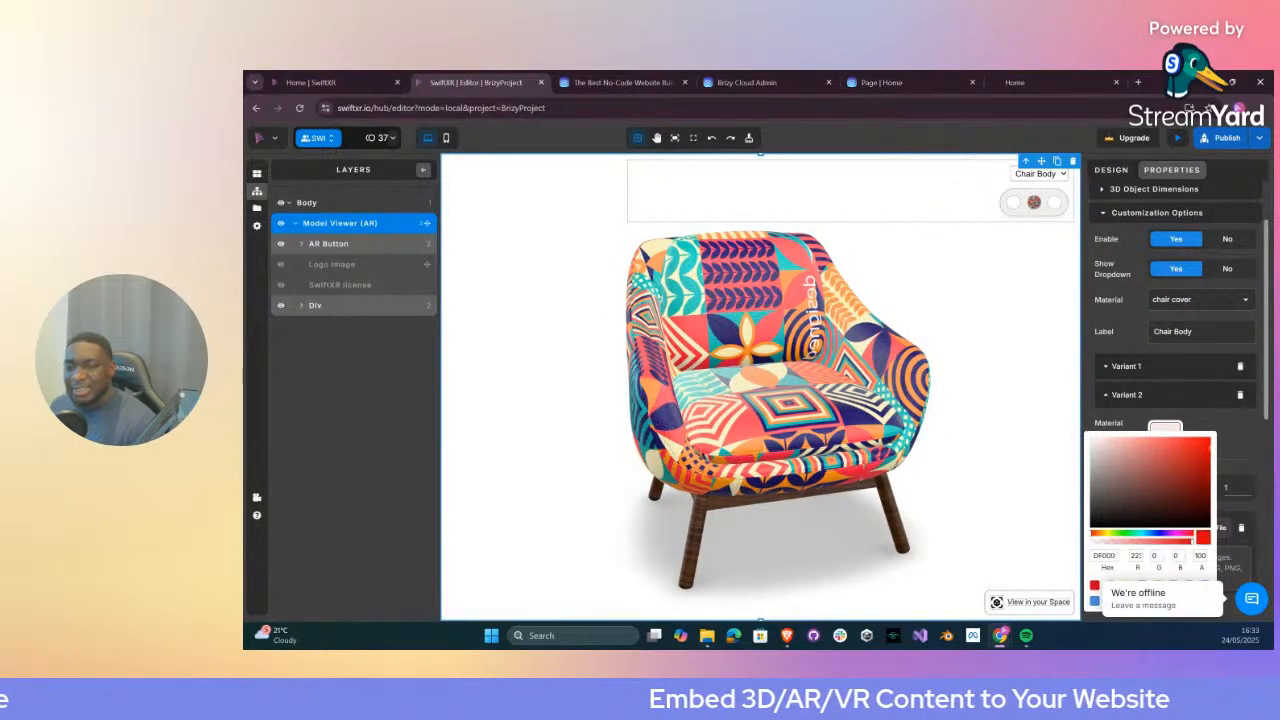
pyautogui.click(1252, 434)
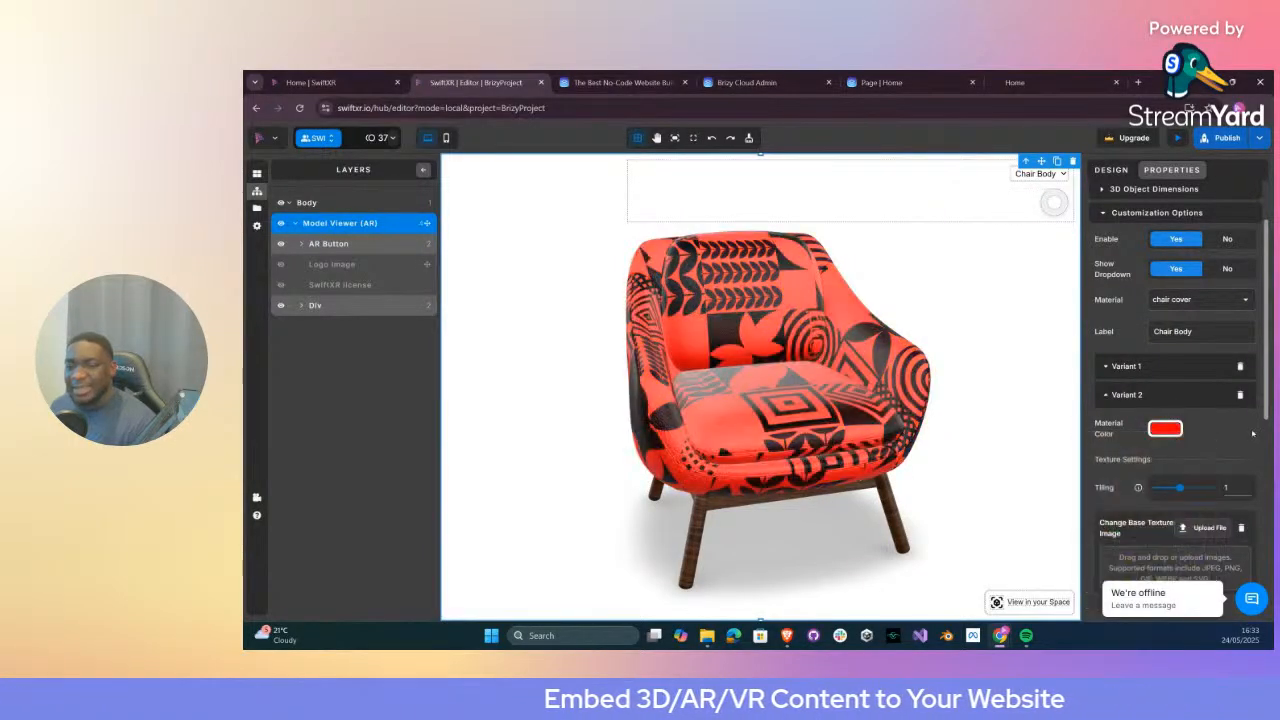
pyautogui.click(1166, 429)
pyautogui.click(1104, 450)
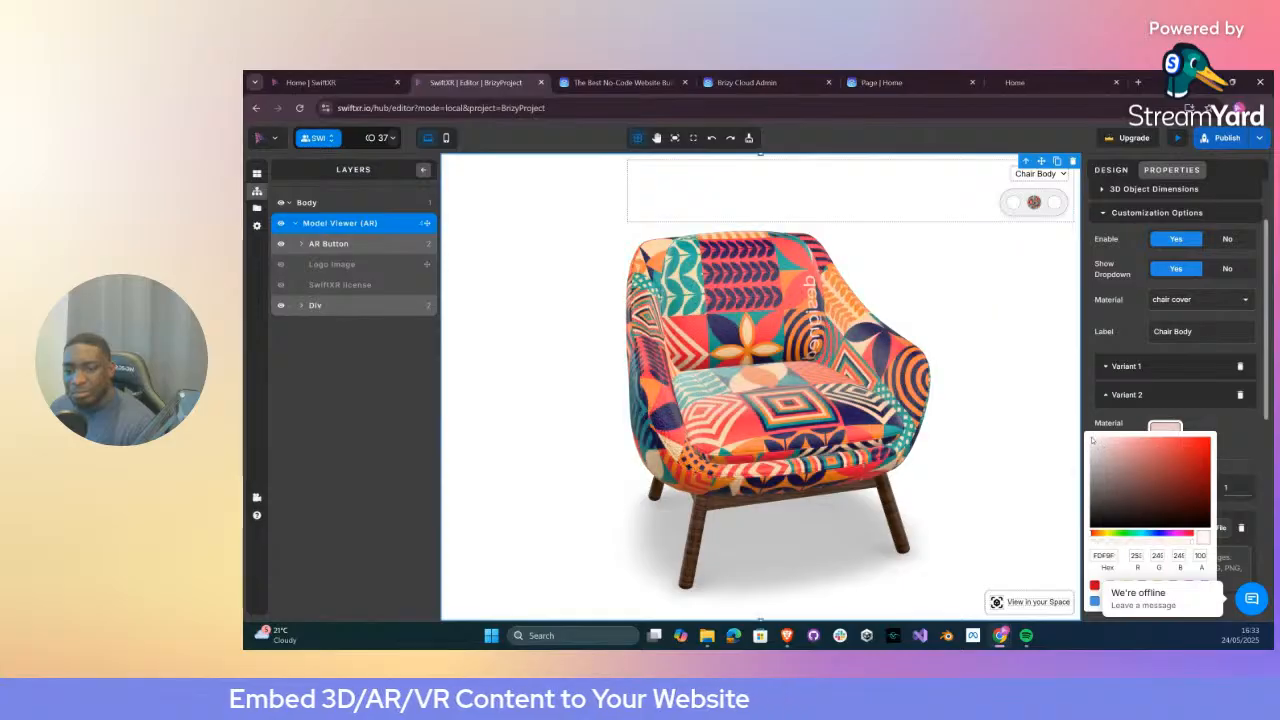
pyautogui.click(1243, 434)
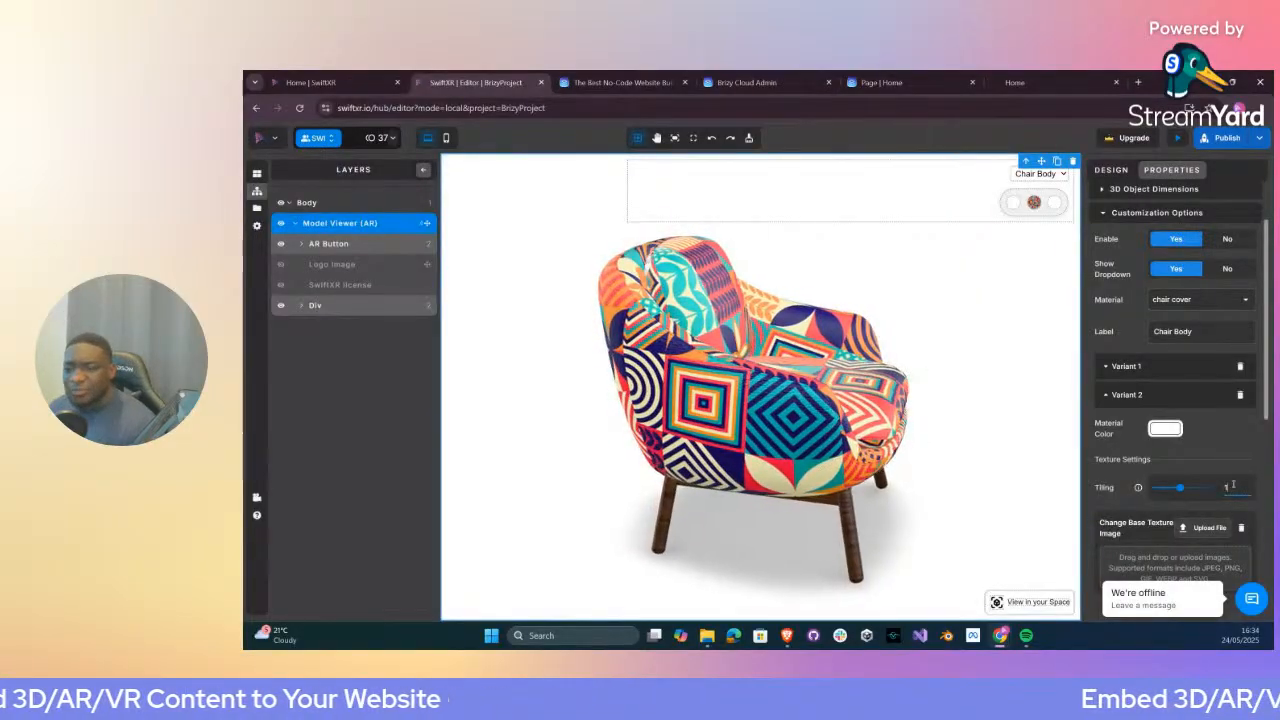
# Try tiling values of 2 and 10 on Variant 2's texture and inspect the chair from several angles
pyautogui.write('2')
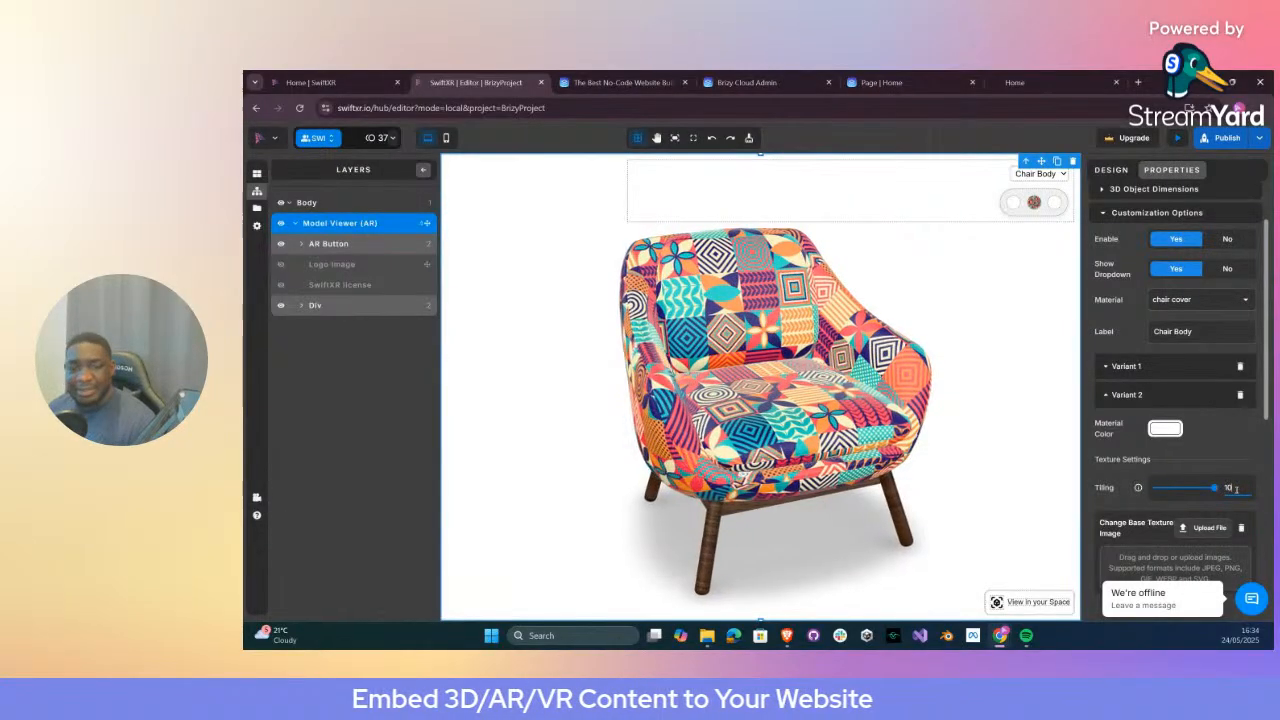
pyautogui.moveTo(735, 437); pyautogui.dragTo(880, 382)
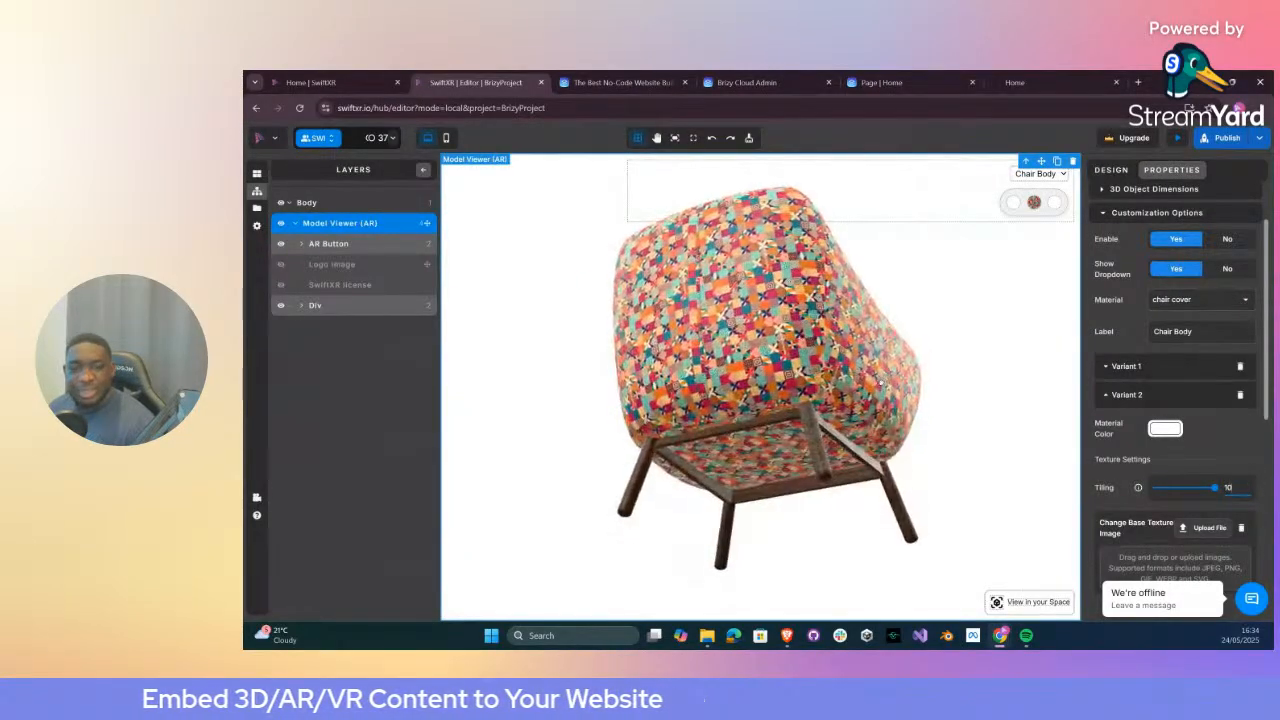
pyautogui.moveTo(869, 440); pyautogui.dragTo(655, 446)
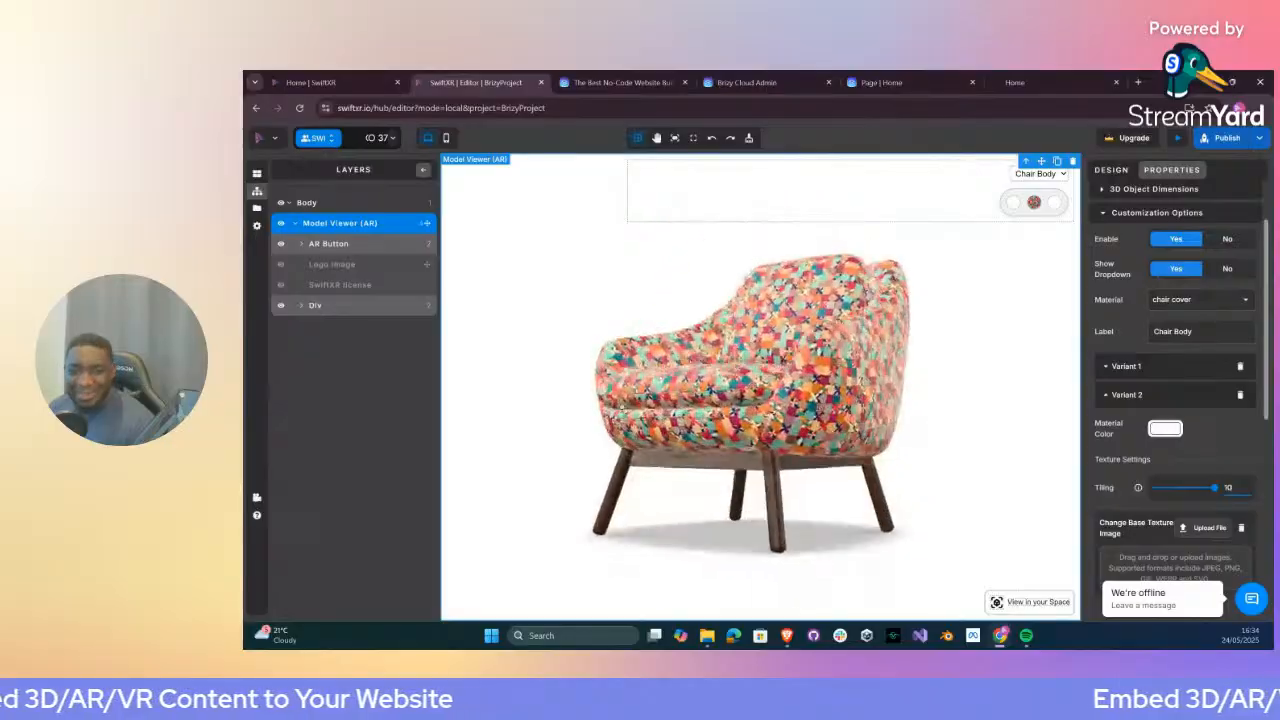
pyautogui.moveTo(730, 398); pyautogui.dragTo(717, 461)
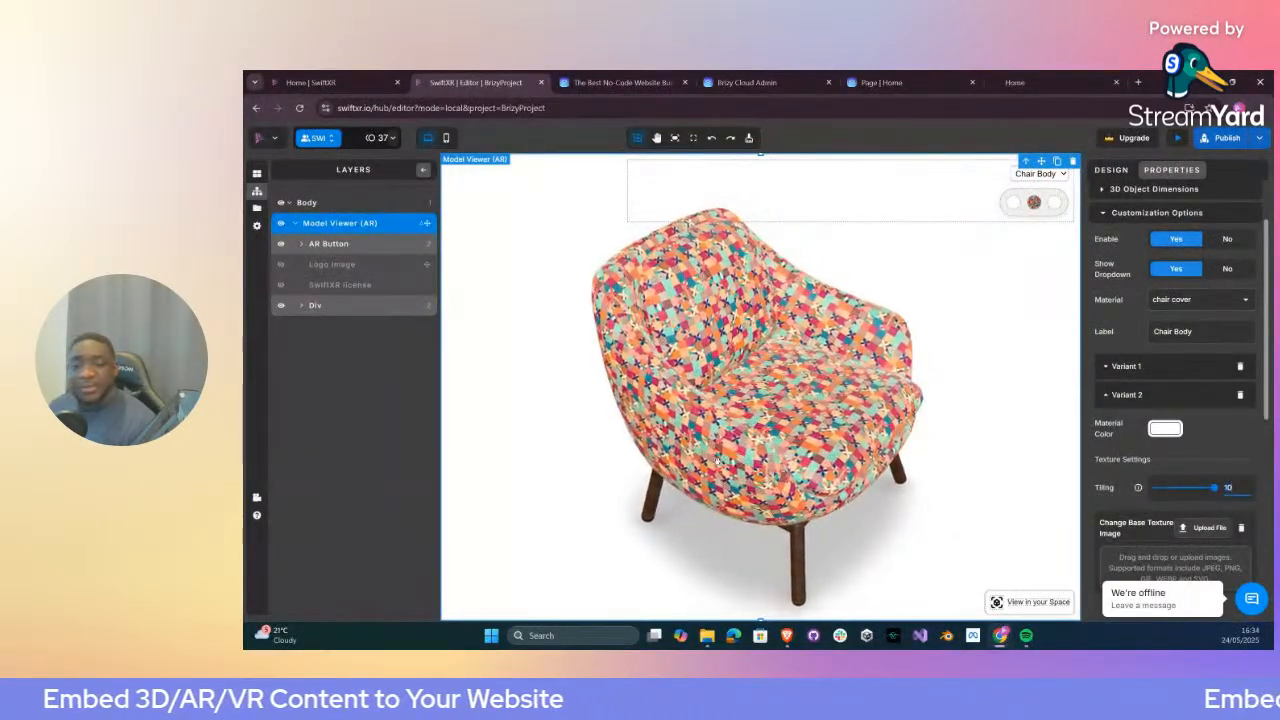
# Set Variant 2's texture tiling to 5 and collapse the variant
pyautogui.press('BackSpace')
pyautogui.press('BackSpace')
pyautogui.write('5')
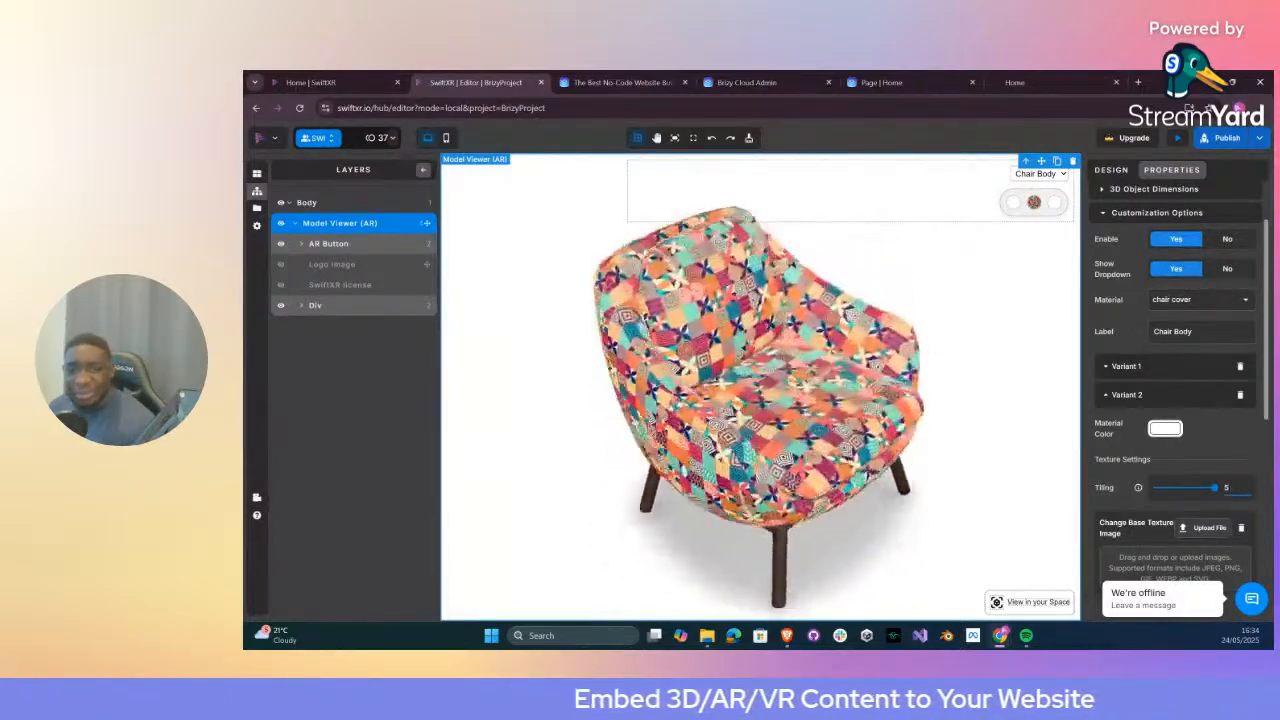
pyautogui.click(1113, 396)
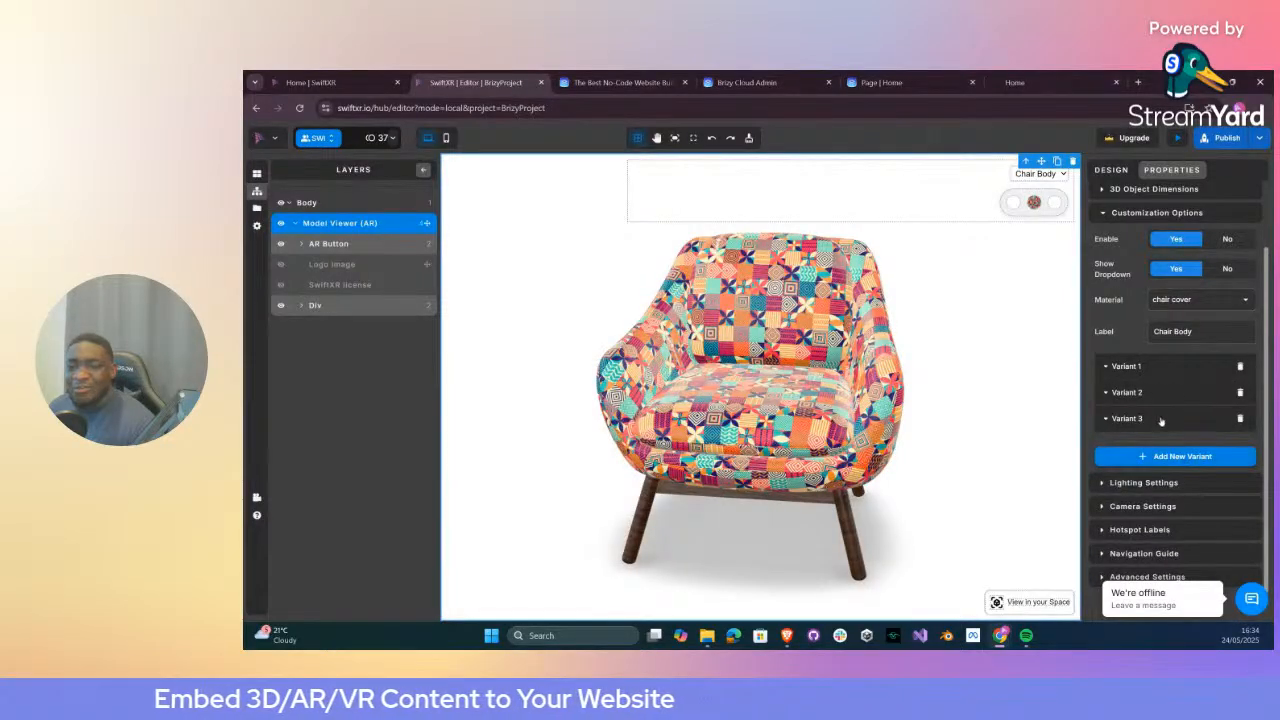
pyautogui.click(1161, 421)
pyautogui.click(1165, 456)
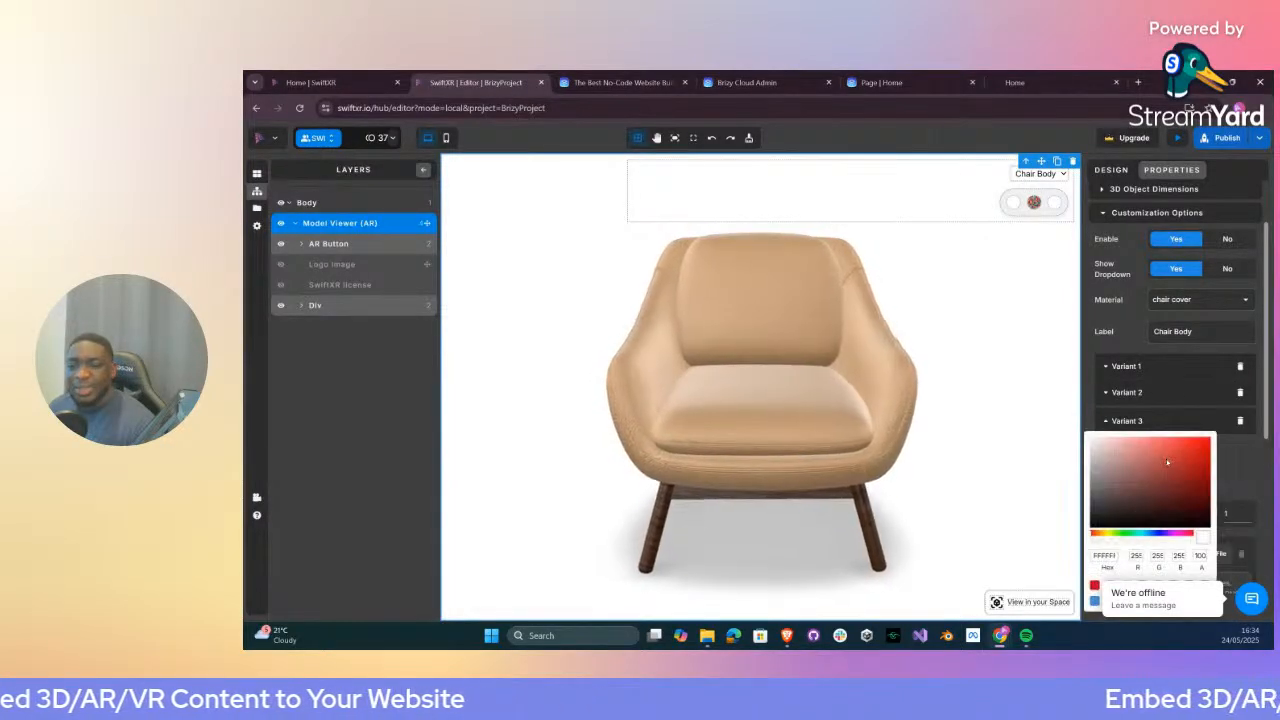
pyautogui.click(1244, 458)
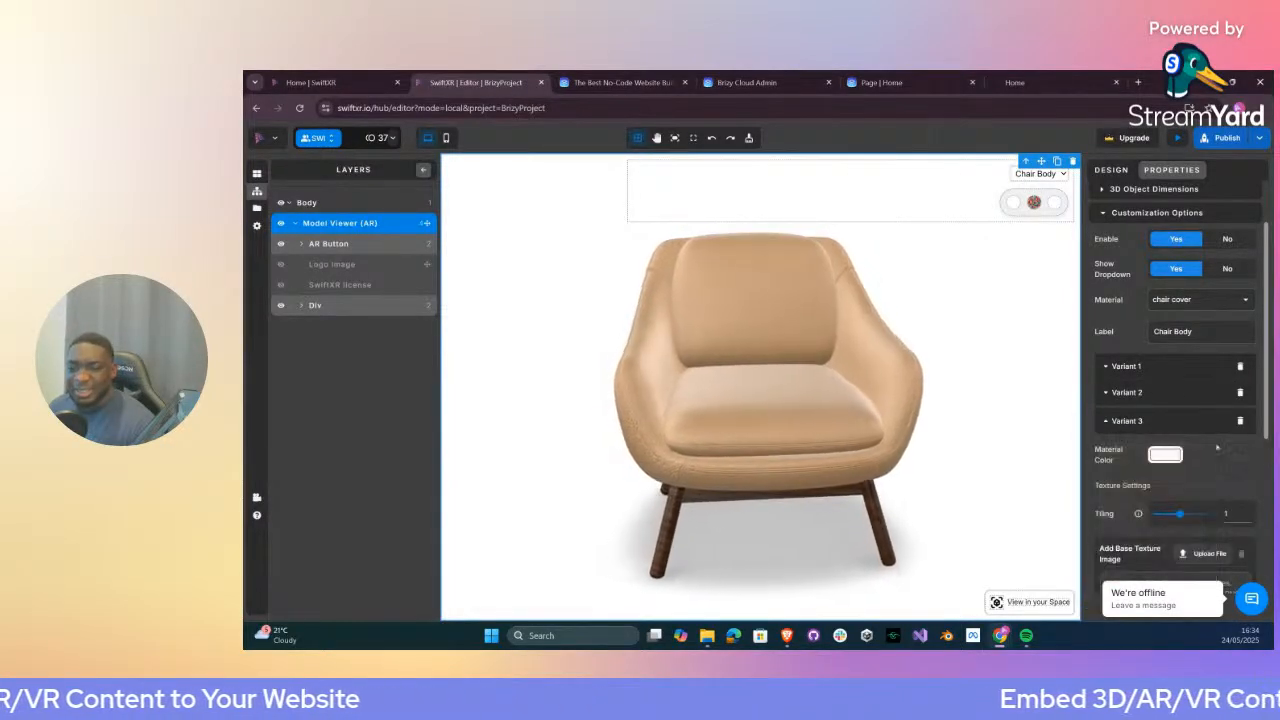
pyautogui.click(1173, 367)
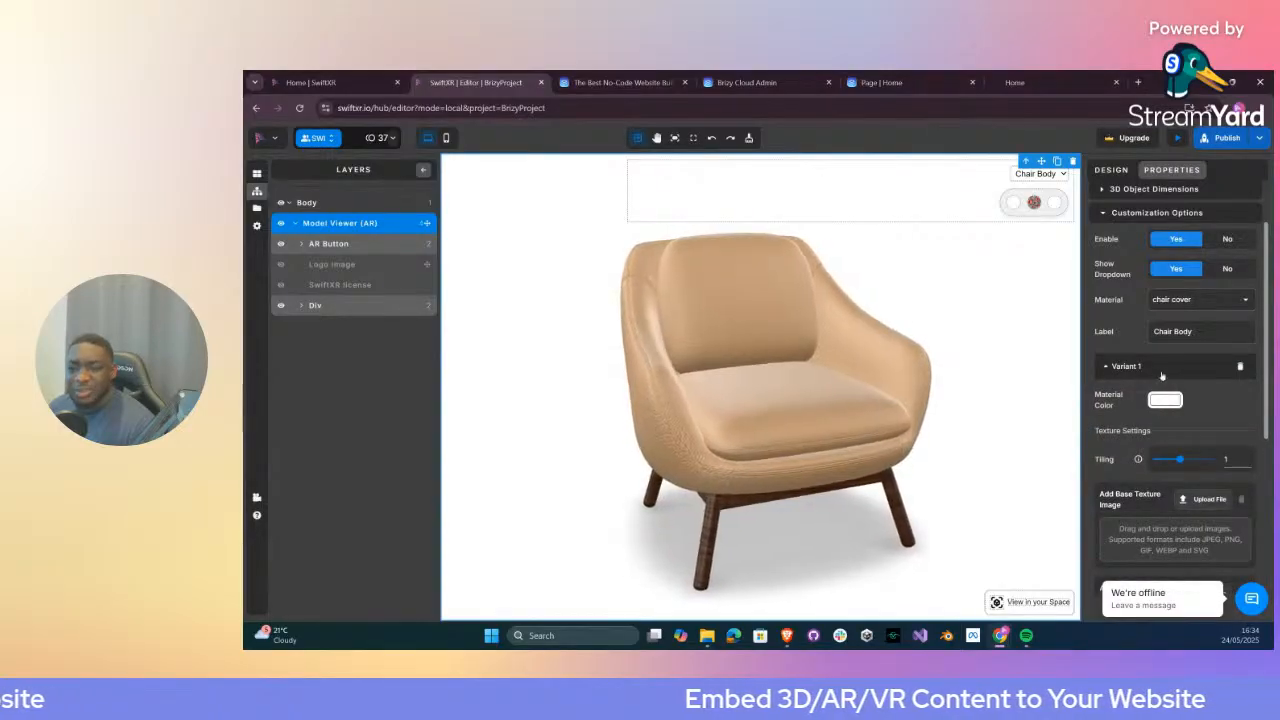
pyautogui.click(1162, 372)
# Set Variant 3's material color to red, RGB 211, 30, 30, and collapse the variant
pyautogui.click(1155, 421)
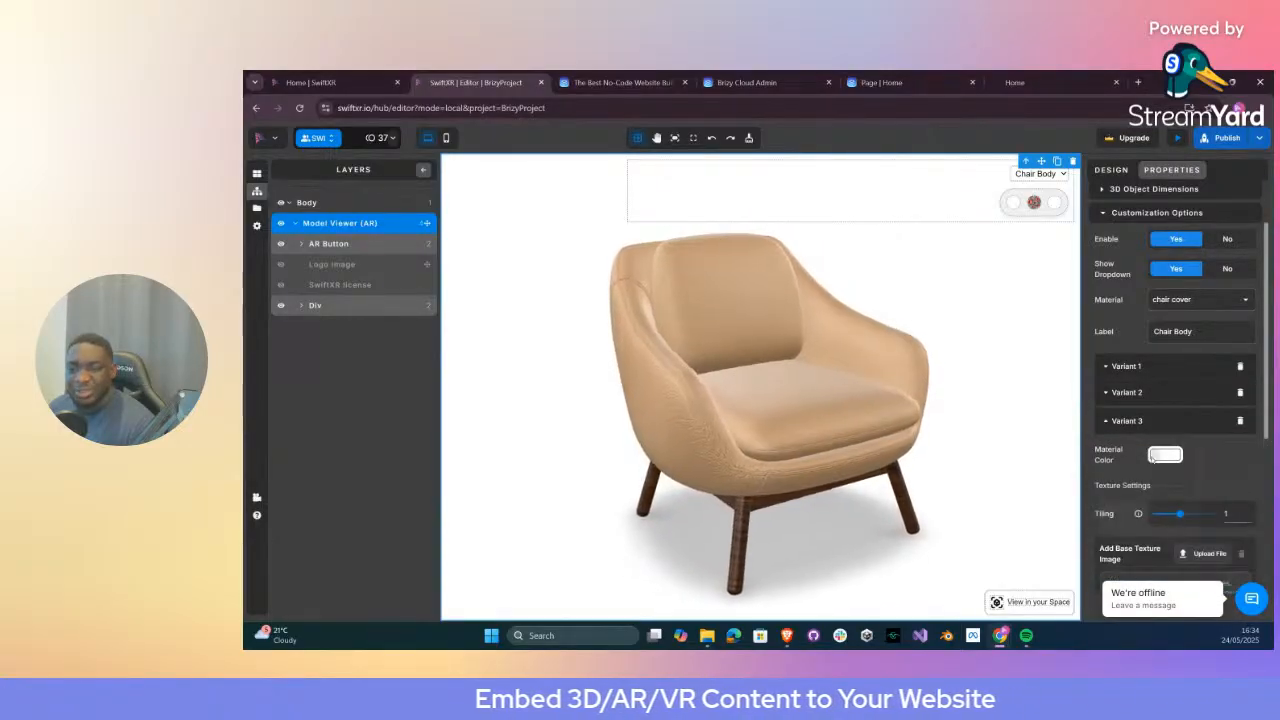
pyautogui.click(1158, 455)
pyautogui.click(1193, 452)
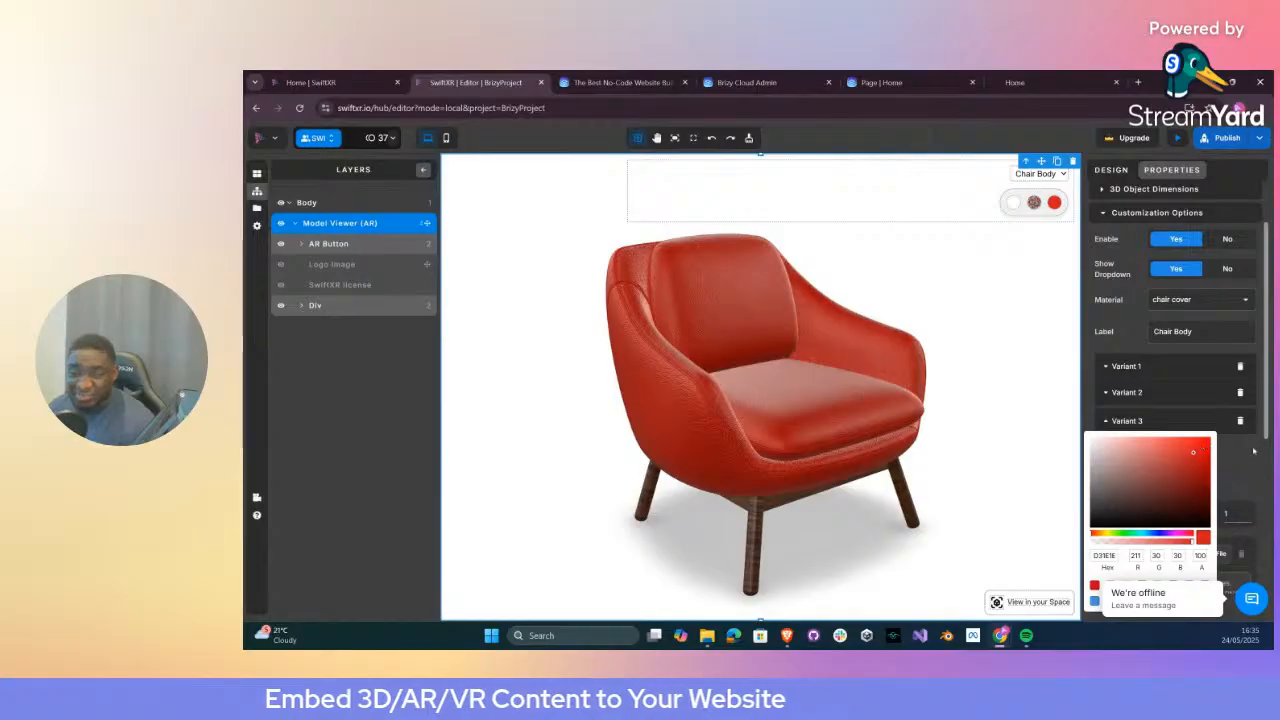
pyautogui.click(1253, 451)
pyautogui.click(1180, 430)
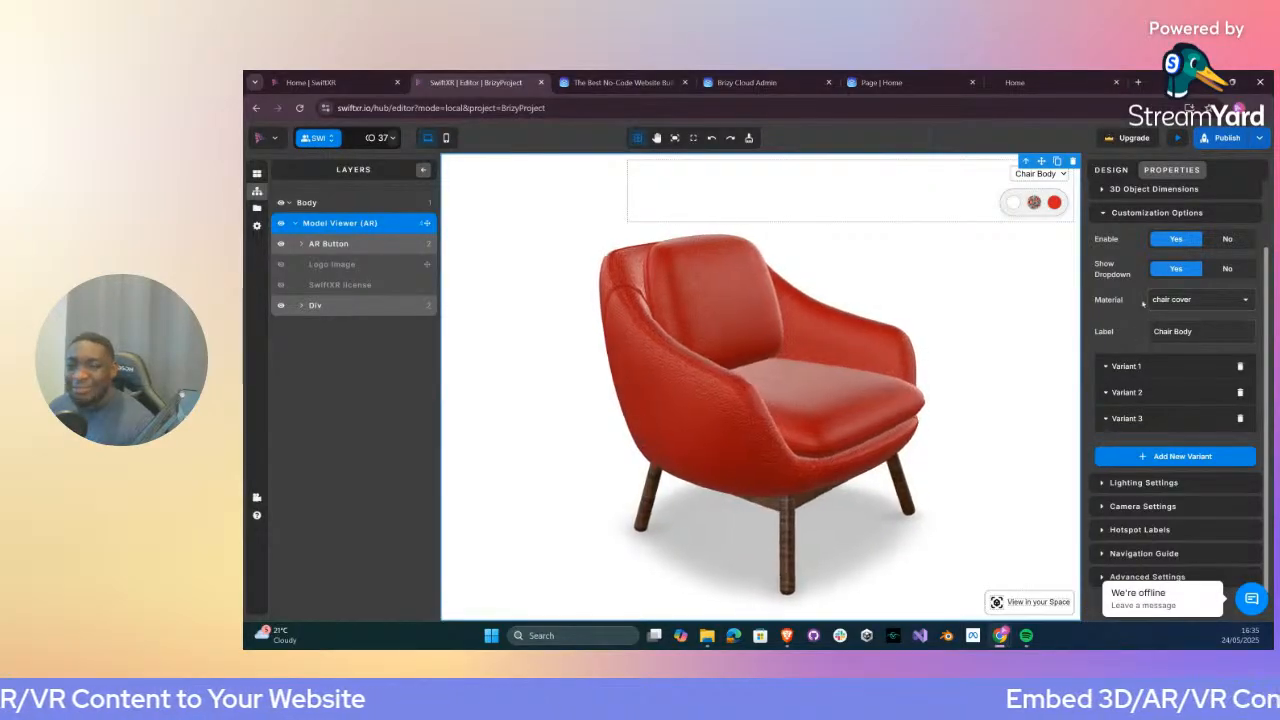
# Label the WOOD material Chair Legs and add its first variant
pyautogui.click(1191, 300)
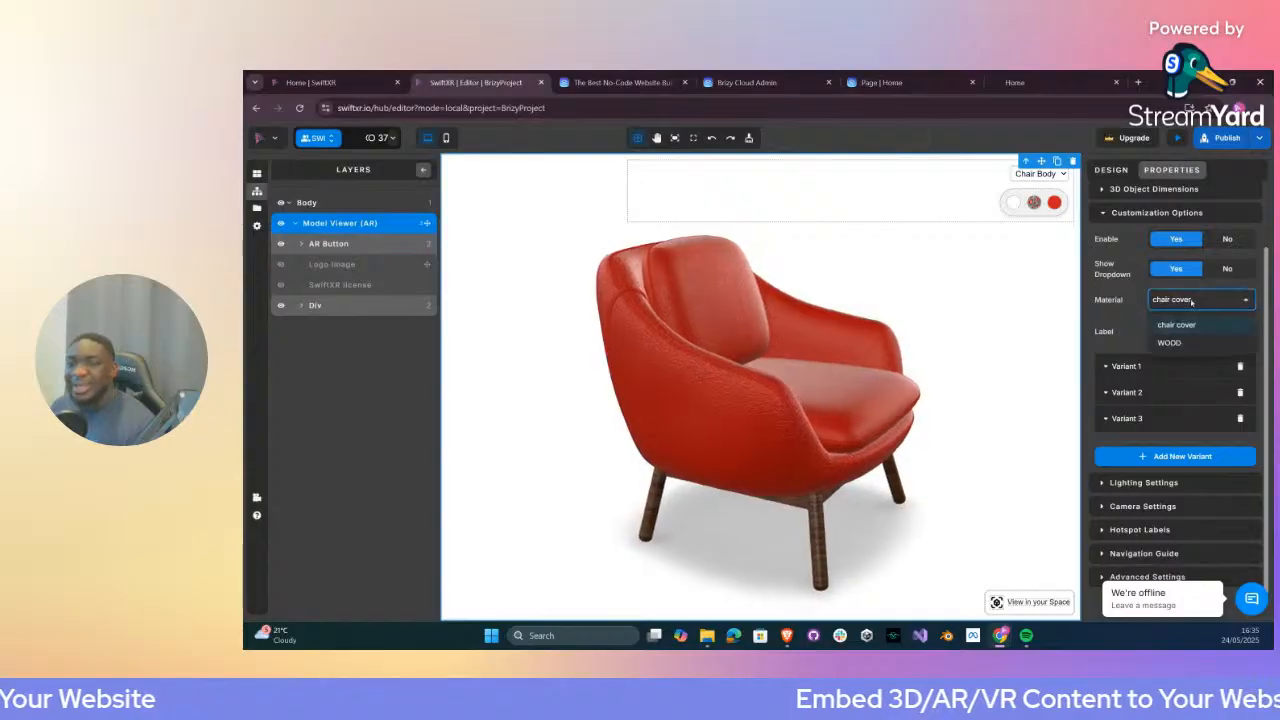
pyautogui.click(1170, 343)
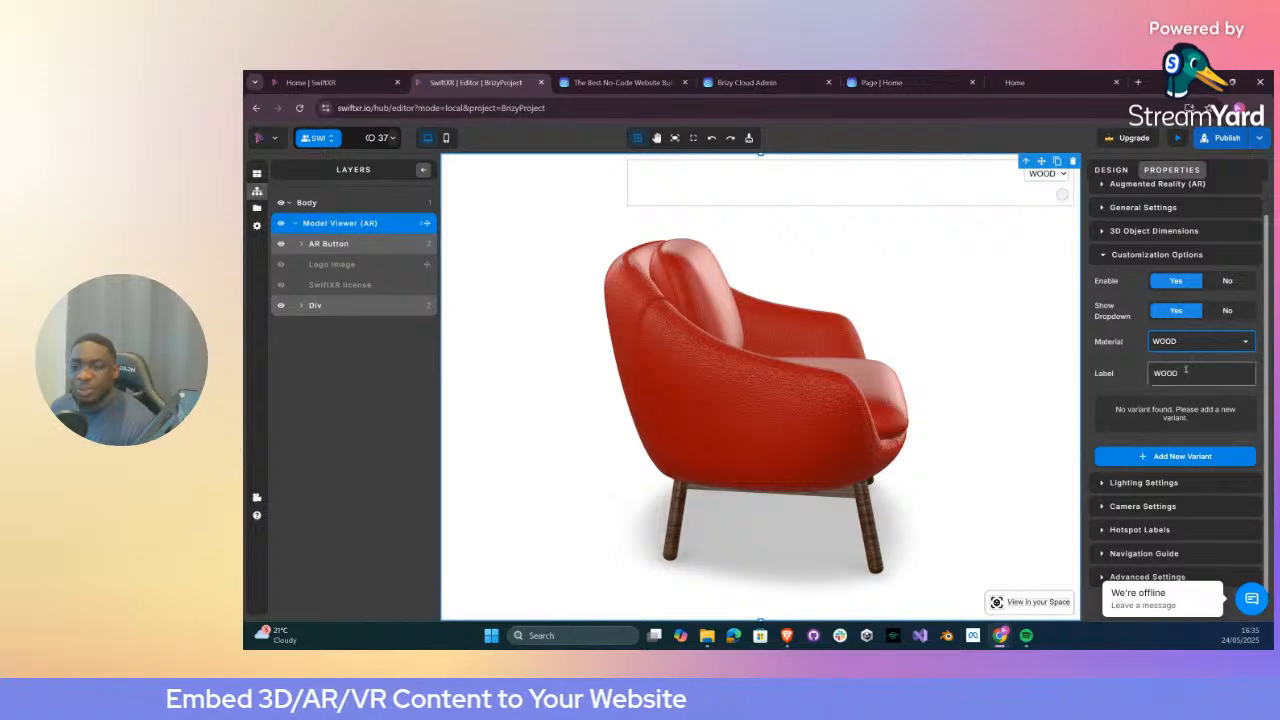
pyautogui.write('Chair Legs')
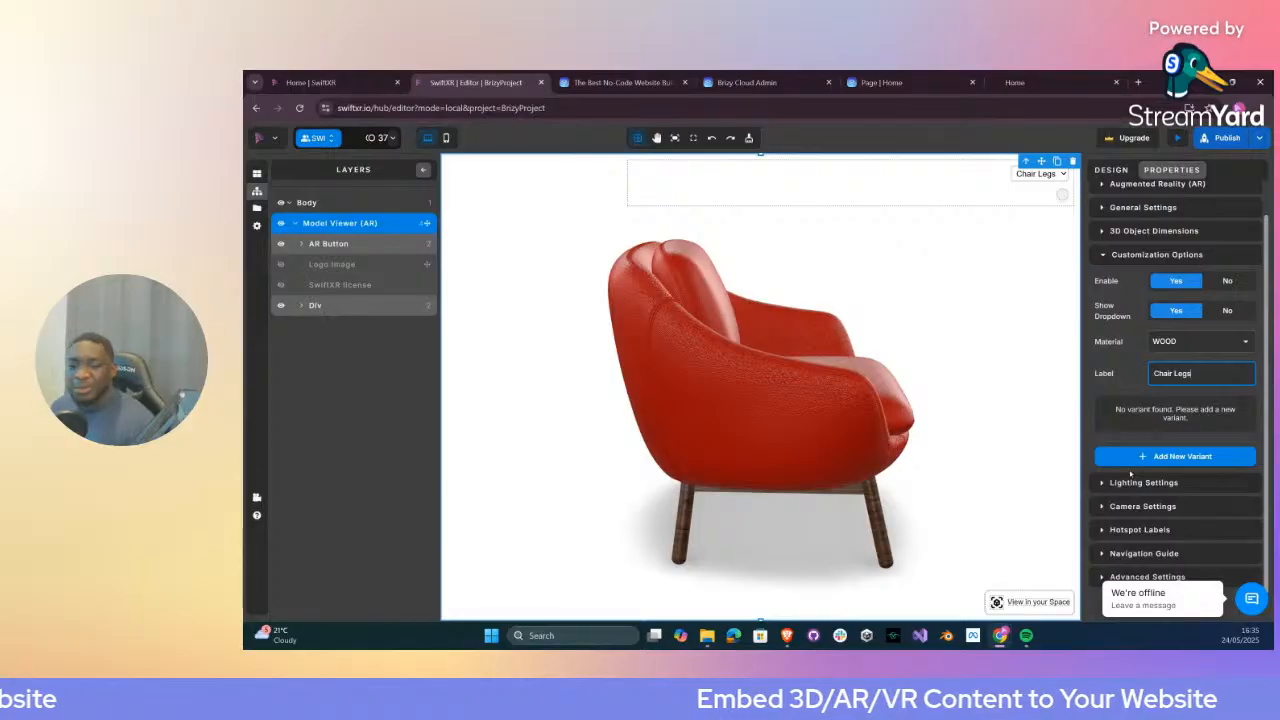
pyautogui.click(1135, 461)
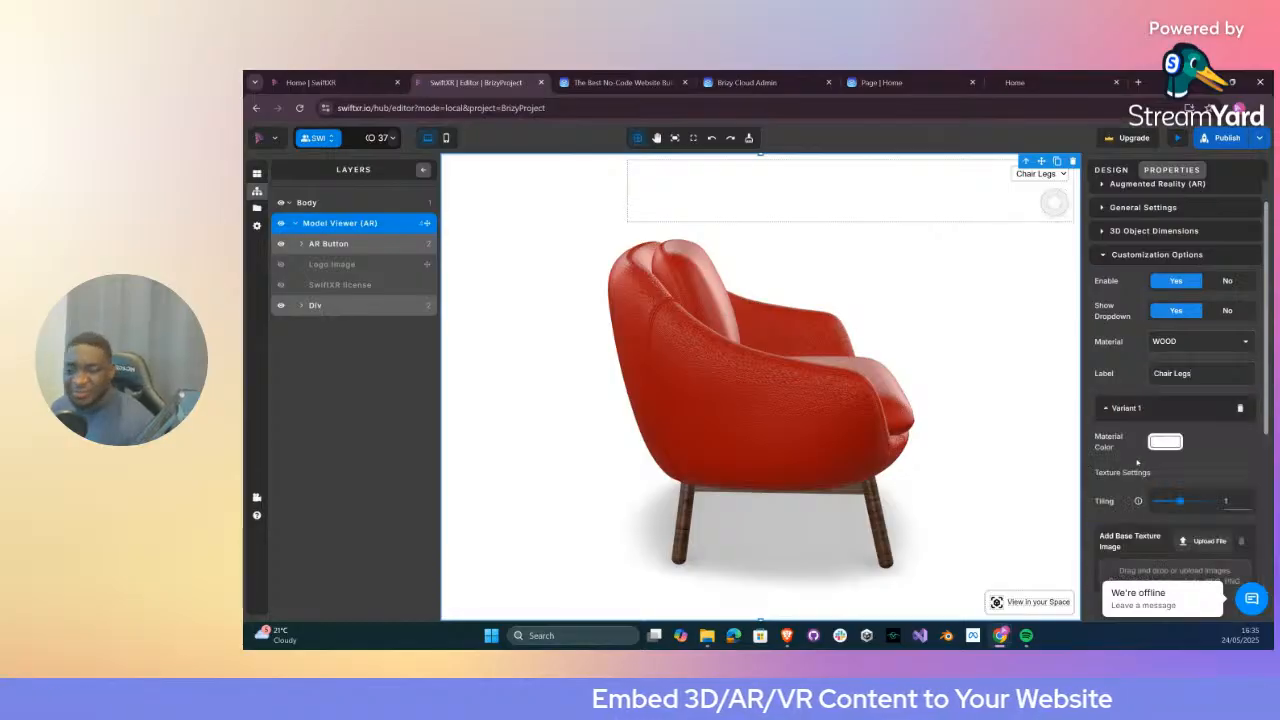
pyautogui.click(1132, 403)
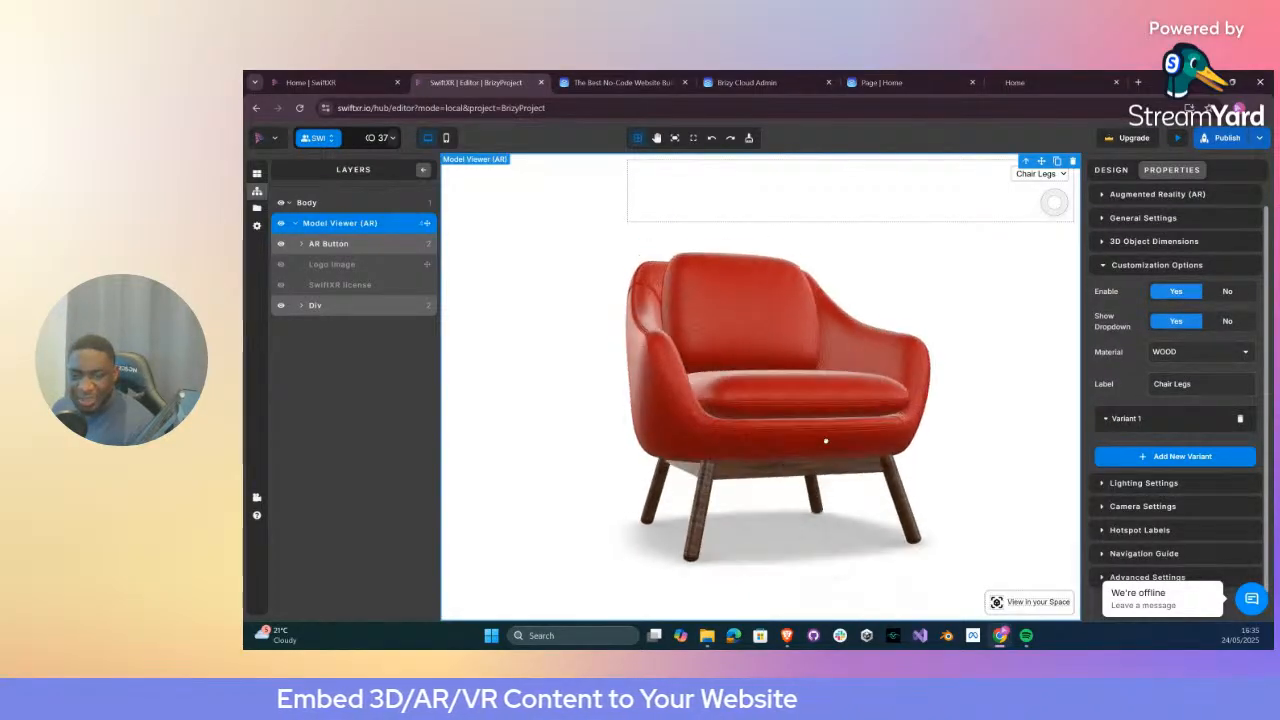
# Add a second variant to the Chair Legs material
pyautogui.click(1184, 462)
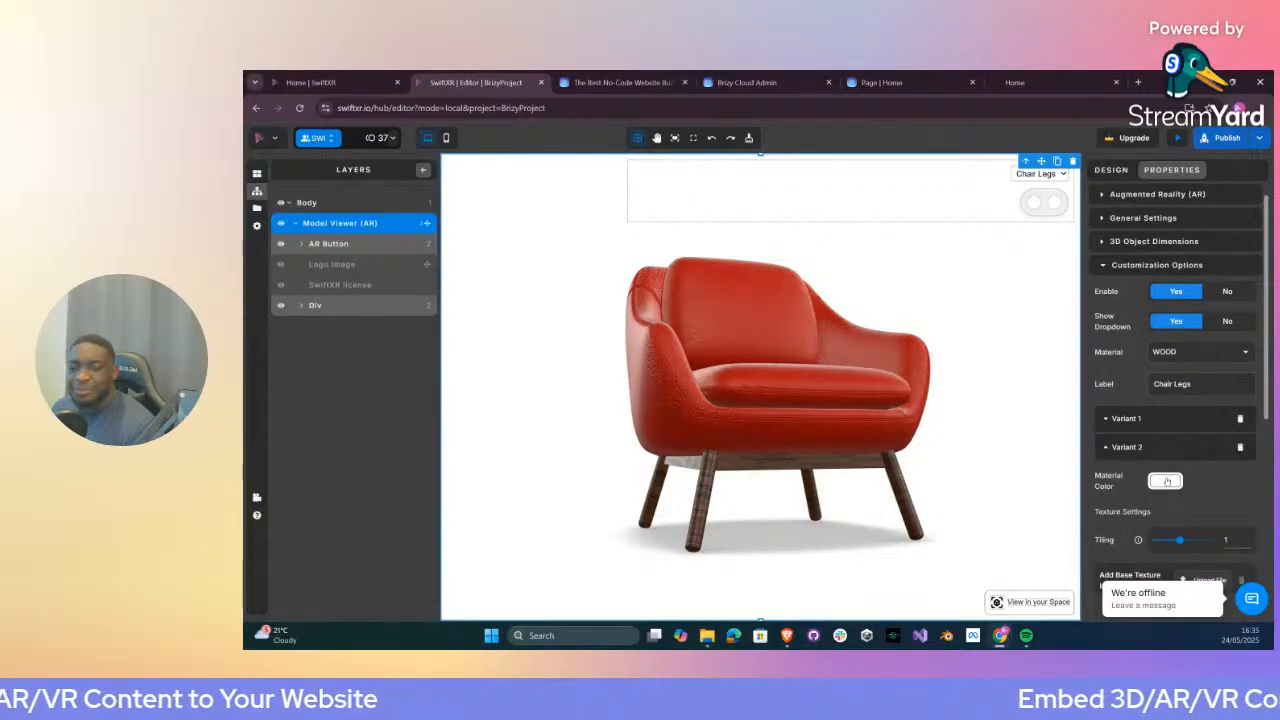
# Try bright and dark red material colors on Variant 2 of the Chair Legs and return it to white
pyautogui.click(1166, 481)
pyautogui.click(1183, 456)
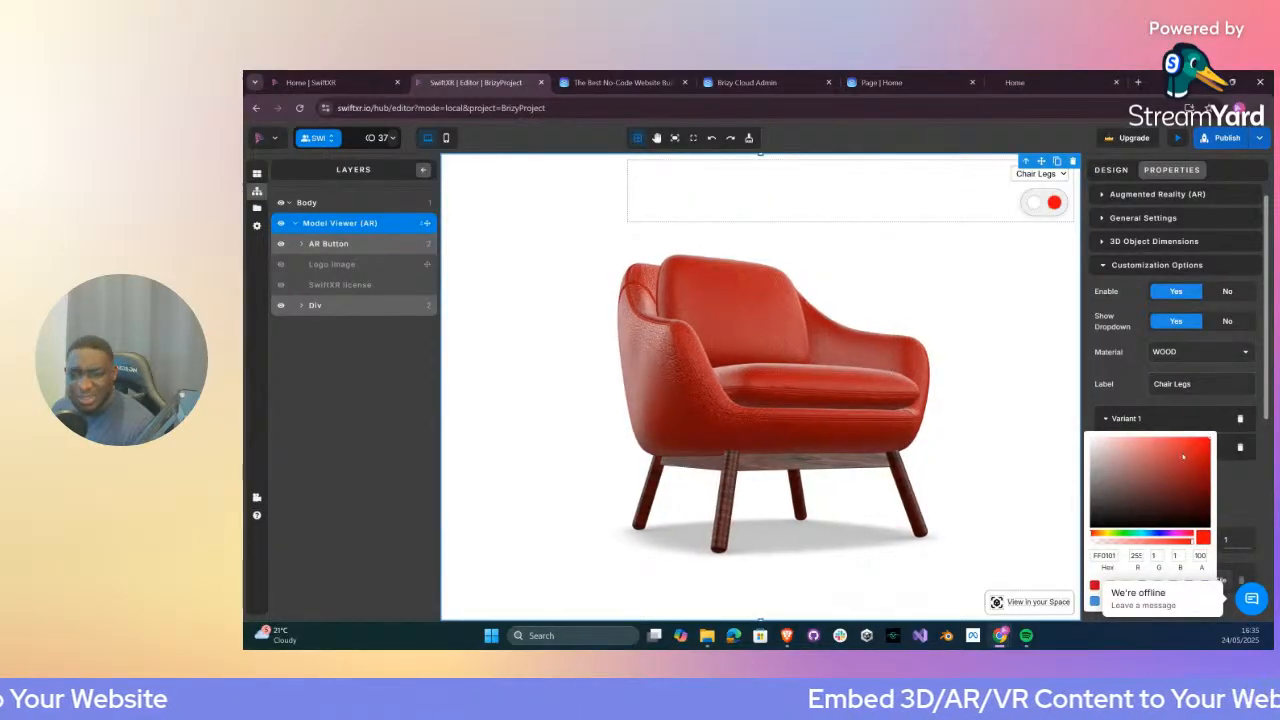
pyautogui.moveTo(1058, 428); pyautogui.dragTo(1116, 480)
pyautogui.moveTo(1105, 470); pyautogui.dragTo(1091, 438)
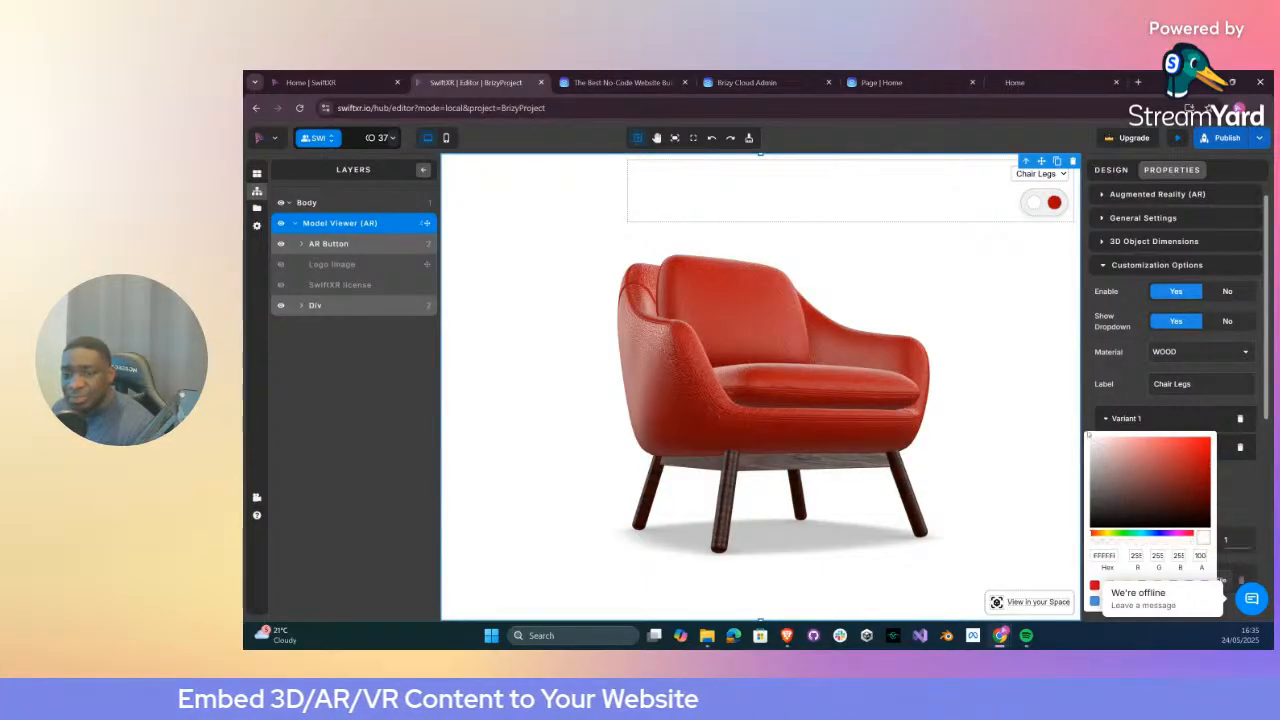
pyautogui.click(1257, 476)
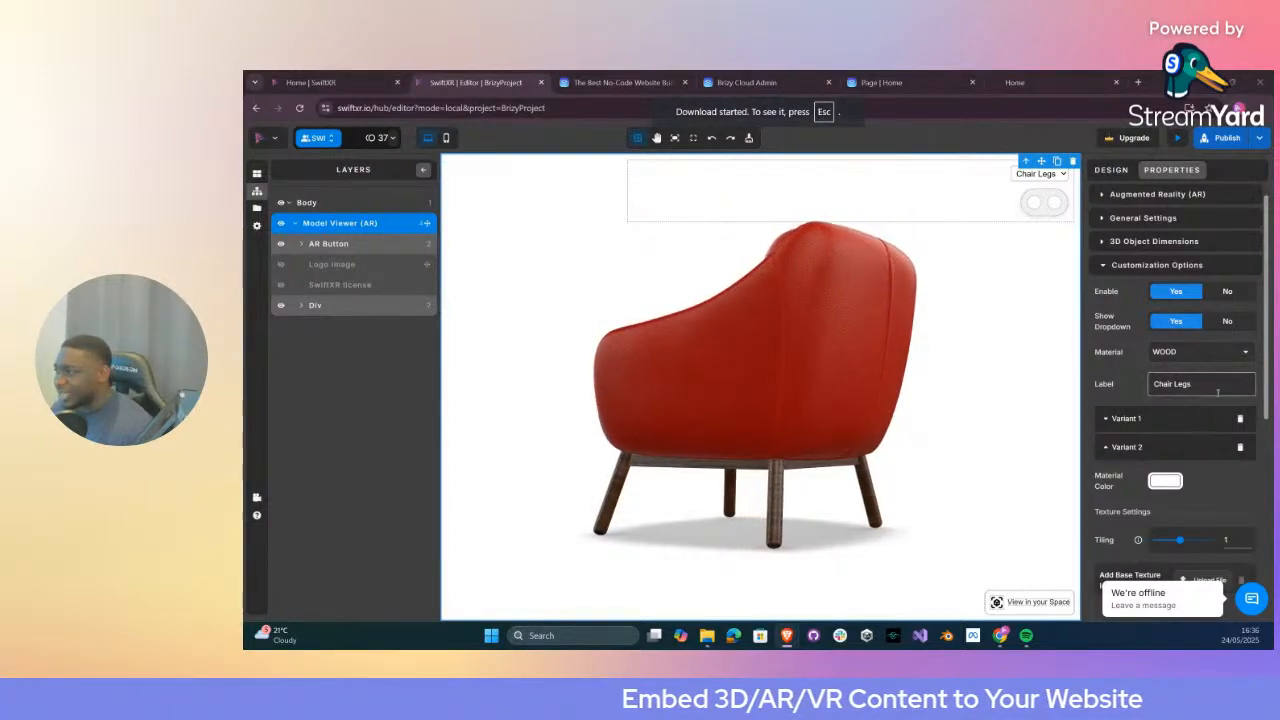
# Upload shiny-metal-plate-grunge-background from Downloads as Variant 2's base texture image and view the chair from the front
pyautogui.scroll(-2, 1206, 420)
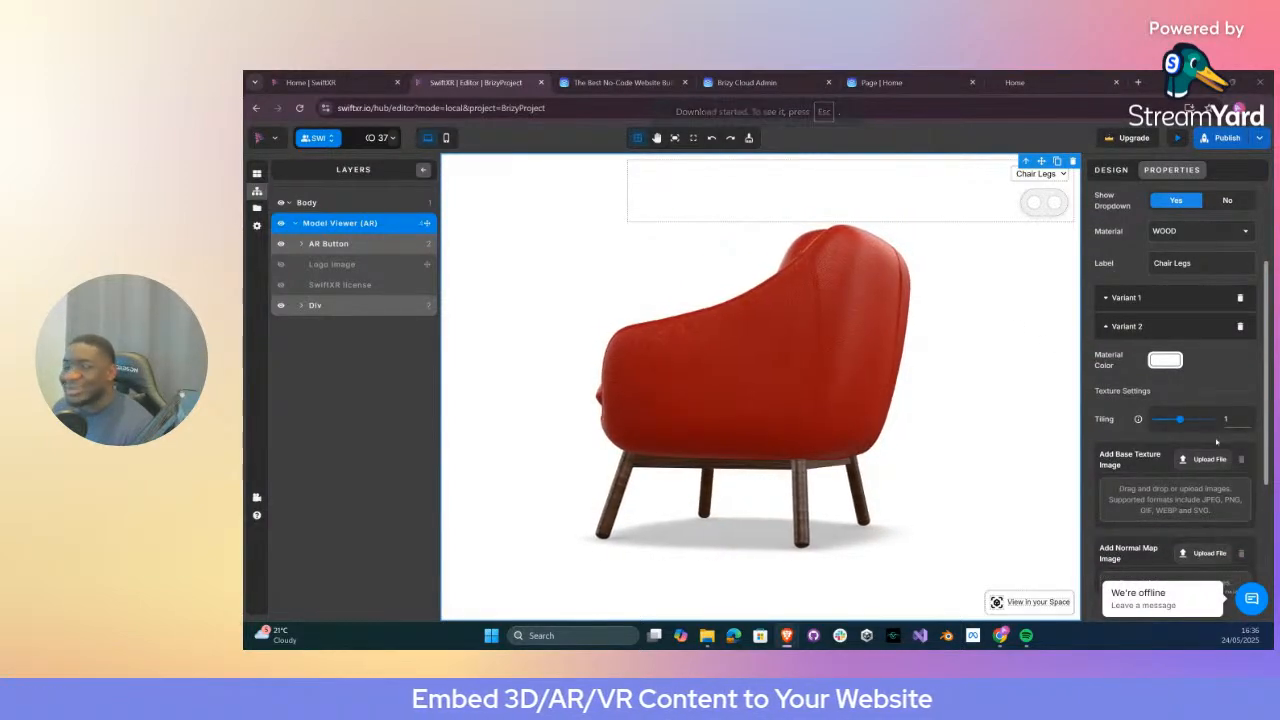
pyautogui.click(1183, 460)
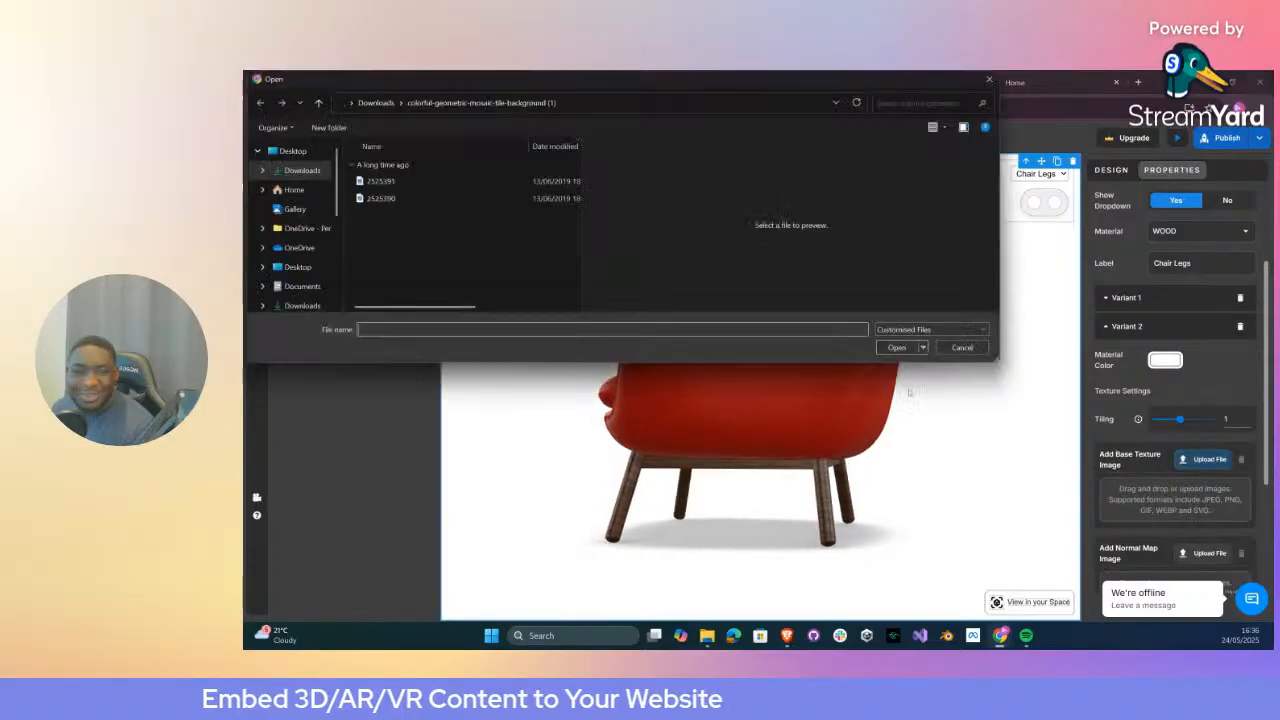
pyautogui.click(300, 170)
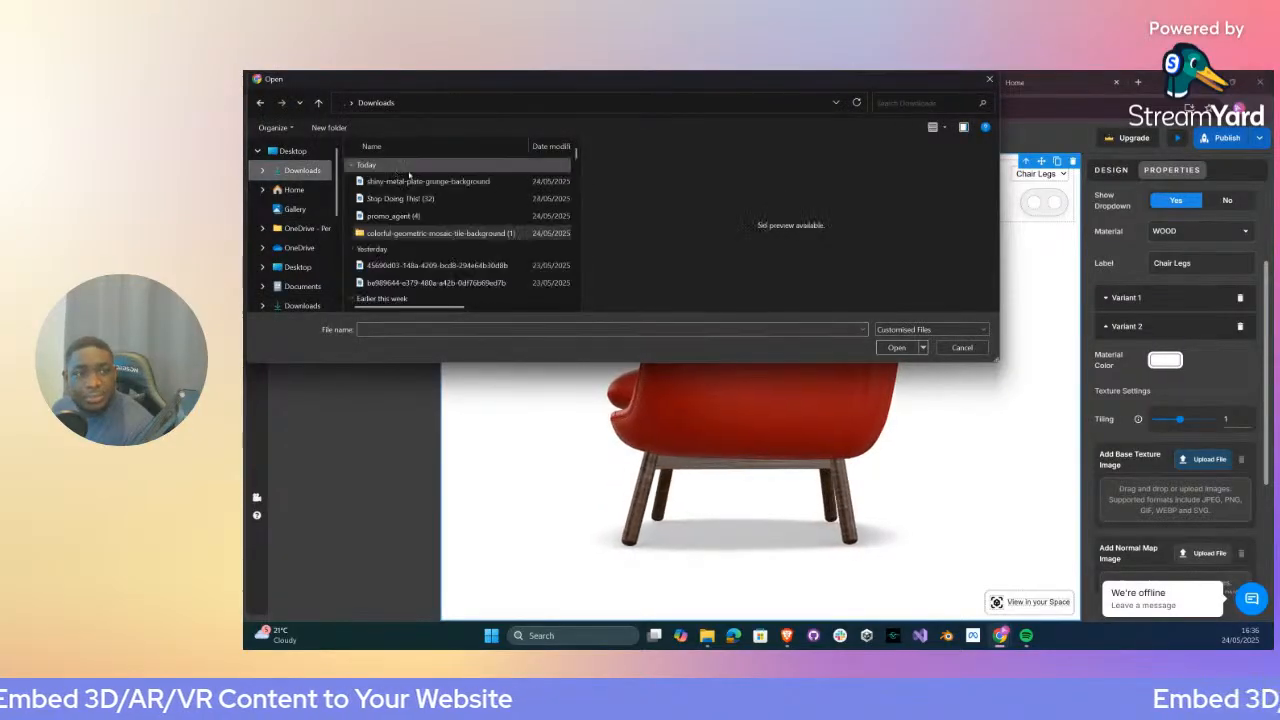
pyautogui.doubleClick(456, 183)
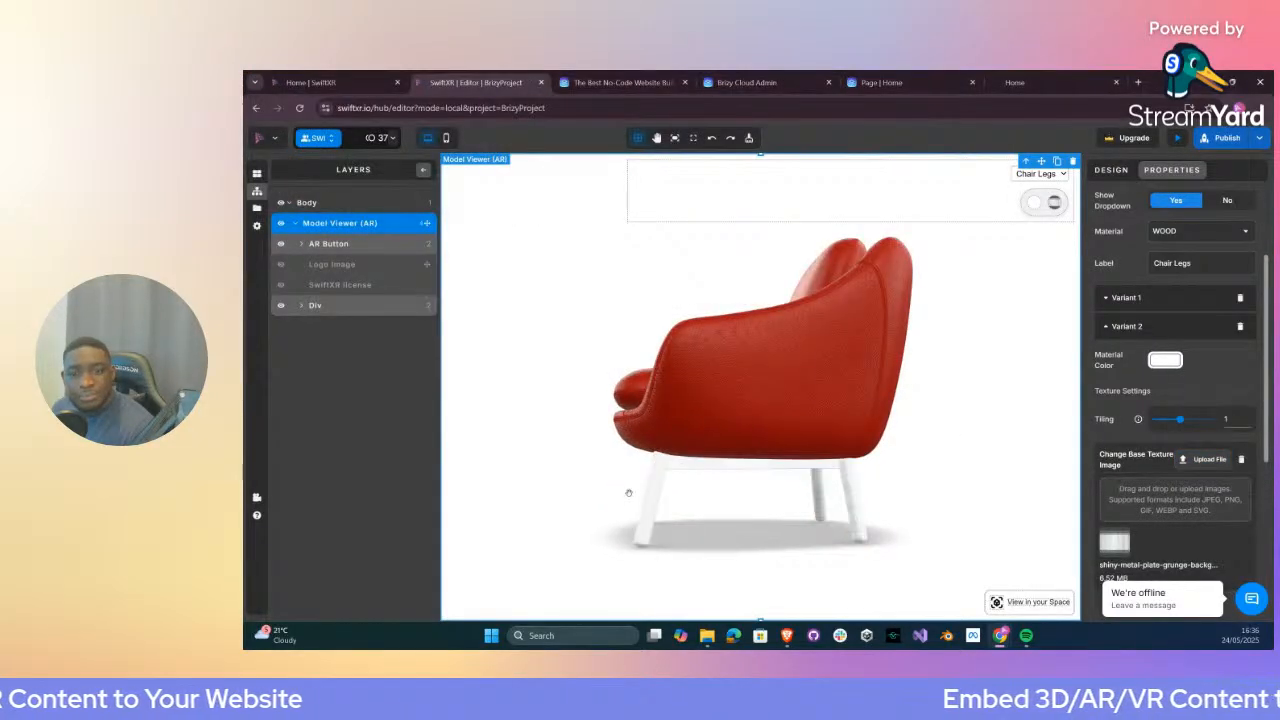
pyautogui.moveTo(628, 492); pyautogui.dragTo(736, 495)
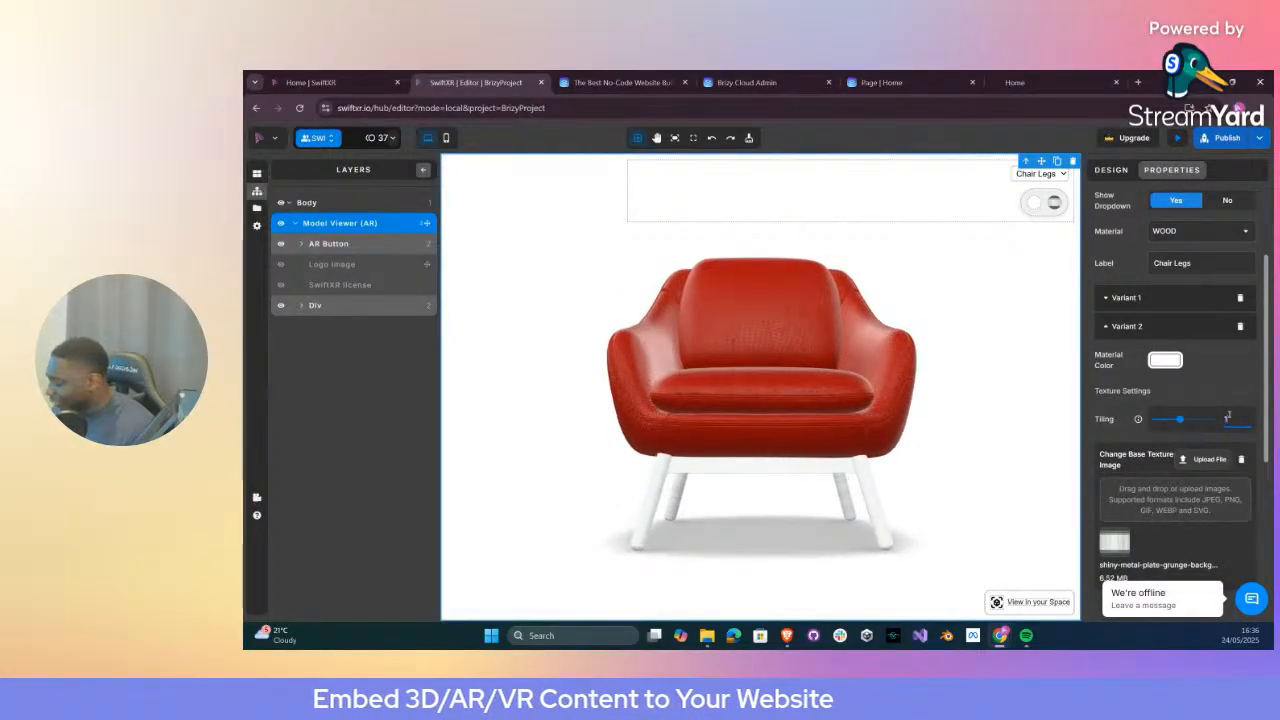
# Try tiling values of 10 and 15 on Variant 2's metal texture
pyautogui.press('BackSpace')
pyautogui.press('BackSpace')
pyautogui.write('10')
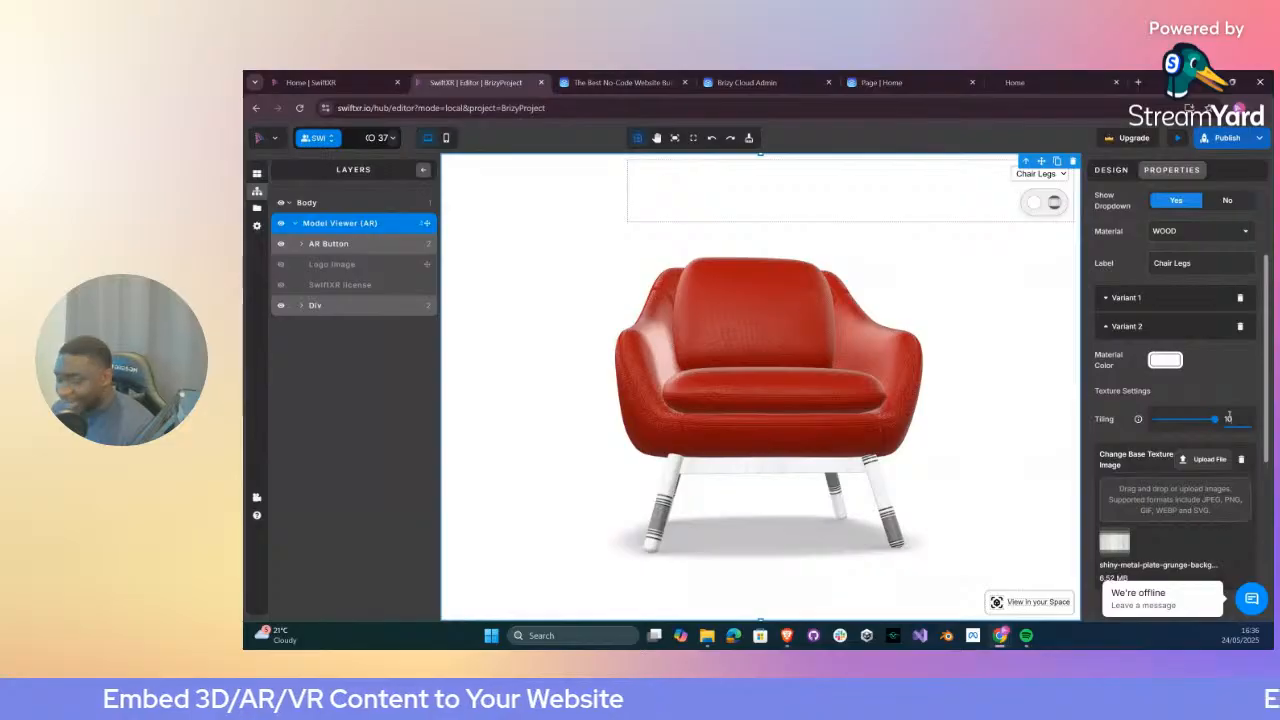
pyautogui.moveTo(742, 502)
pyautogui.mouseDown()
pyautogui.moveTo(840, 494)
pyautogui.moveTo(720, 511)
pyautogui.mouseUp()
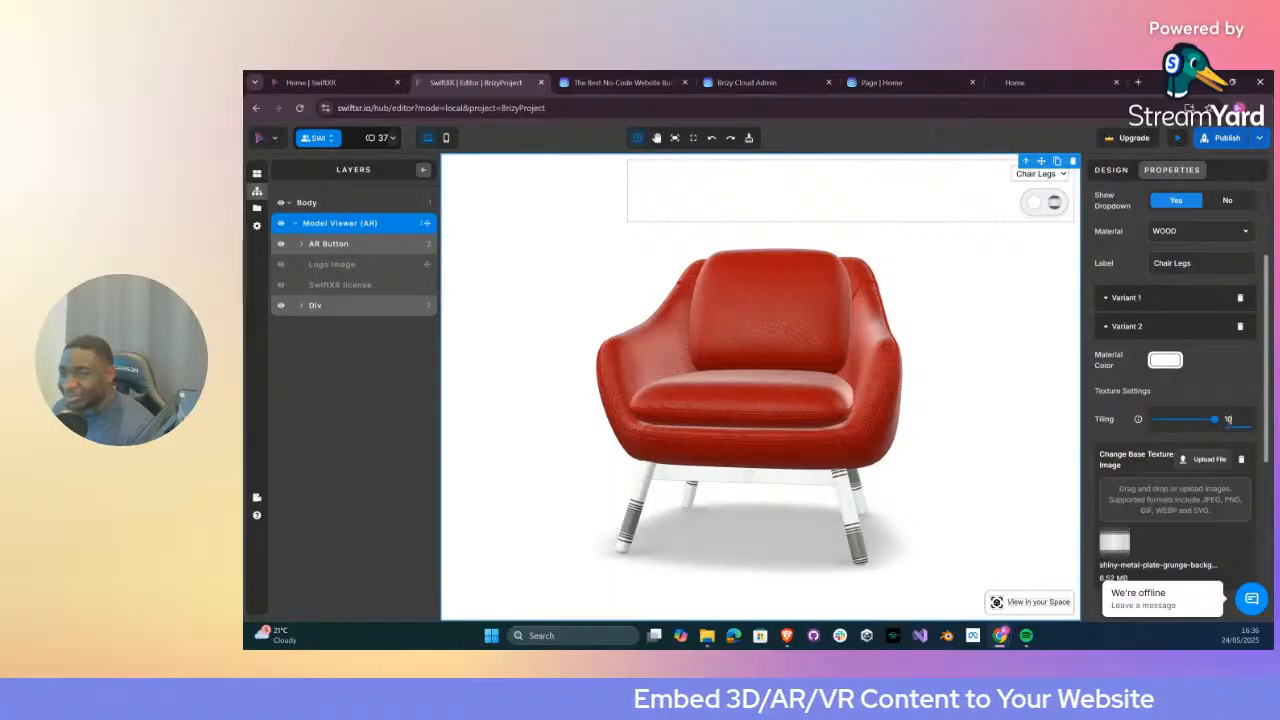
pyautogui.press('BackSpace')
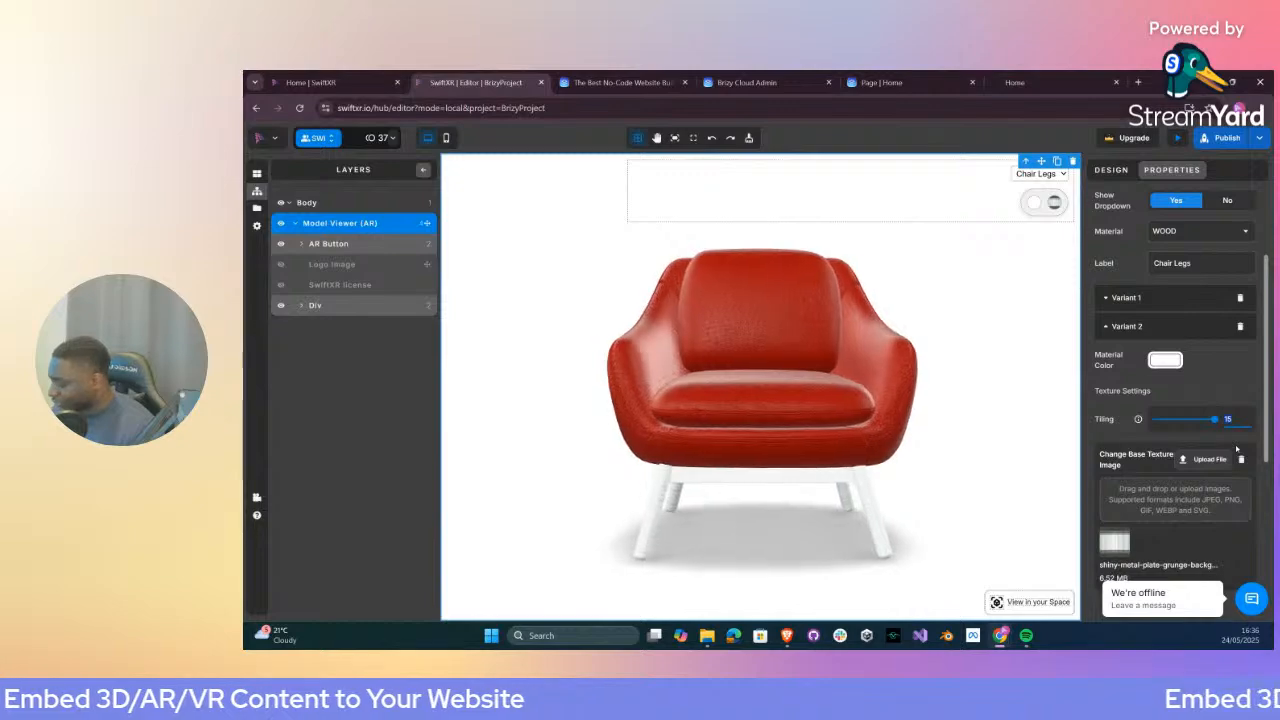
# Set the metal texture's tiling on Variant 2 to 6 and inspect the chair legs
pyautogui.press('BackSpace')
pyautogui.press('BackSpace')
pyautogui.write('6')
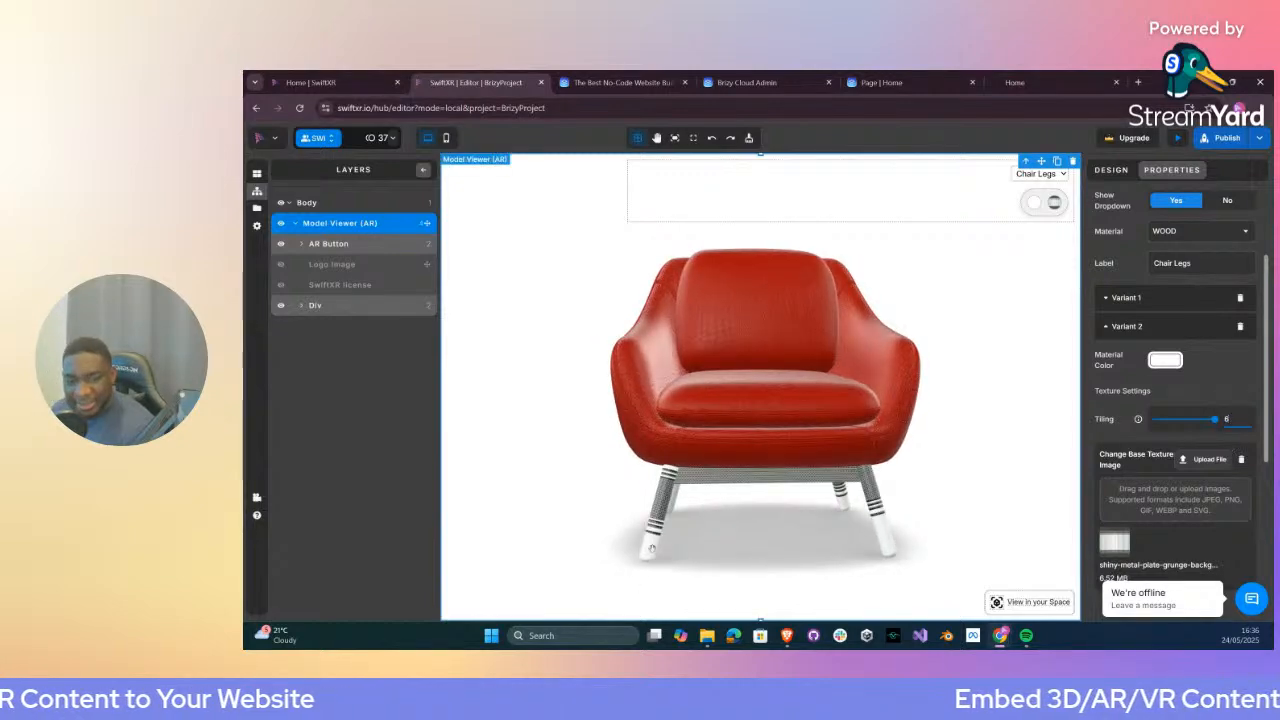
pyautogui.moveTo(651, 546); pyautogui.dragTo(680, 562)
pyautogui.moveTo(798, 538); pyautogui.dragTo(814, 494)
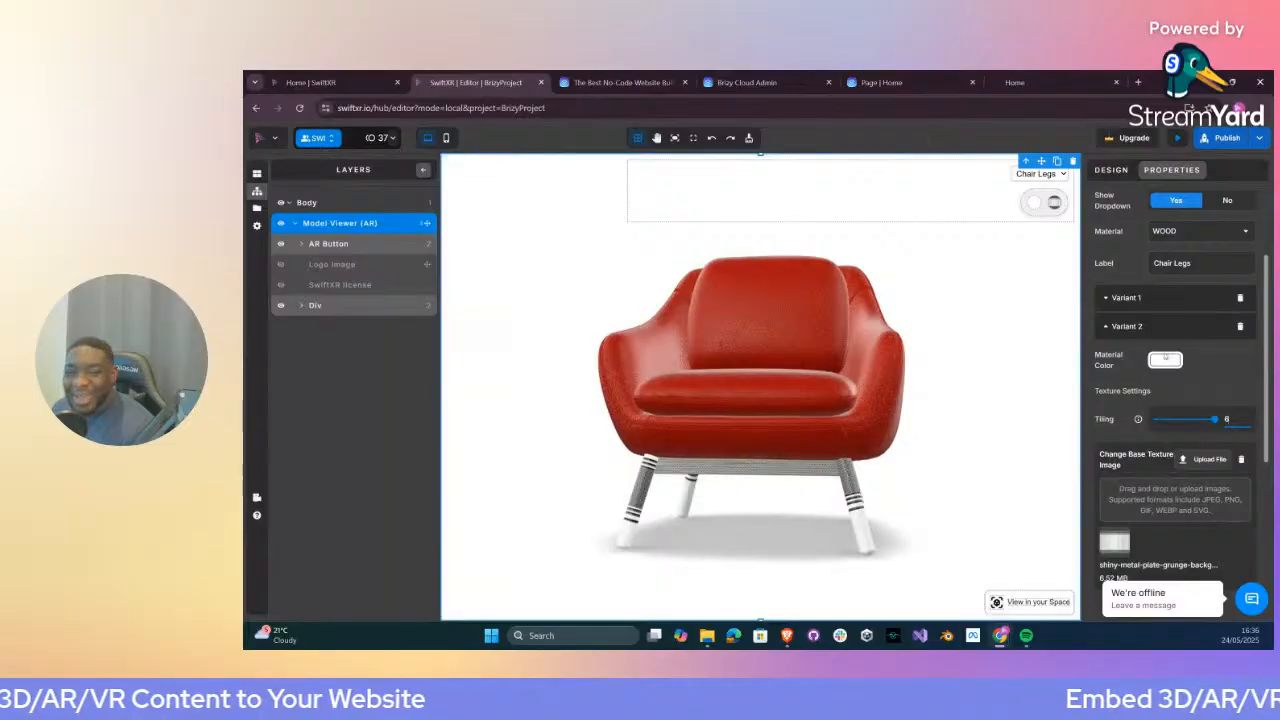
# Try pale yellow, pale blue and red for Variant 2's material color, and settle on a pale pink
pyautogui.click(1165, 358)
pyautogui.click(1109, 468)
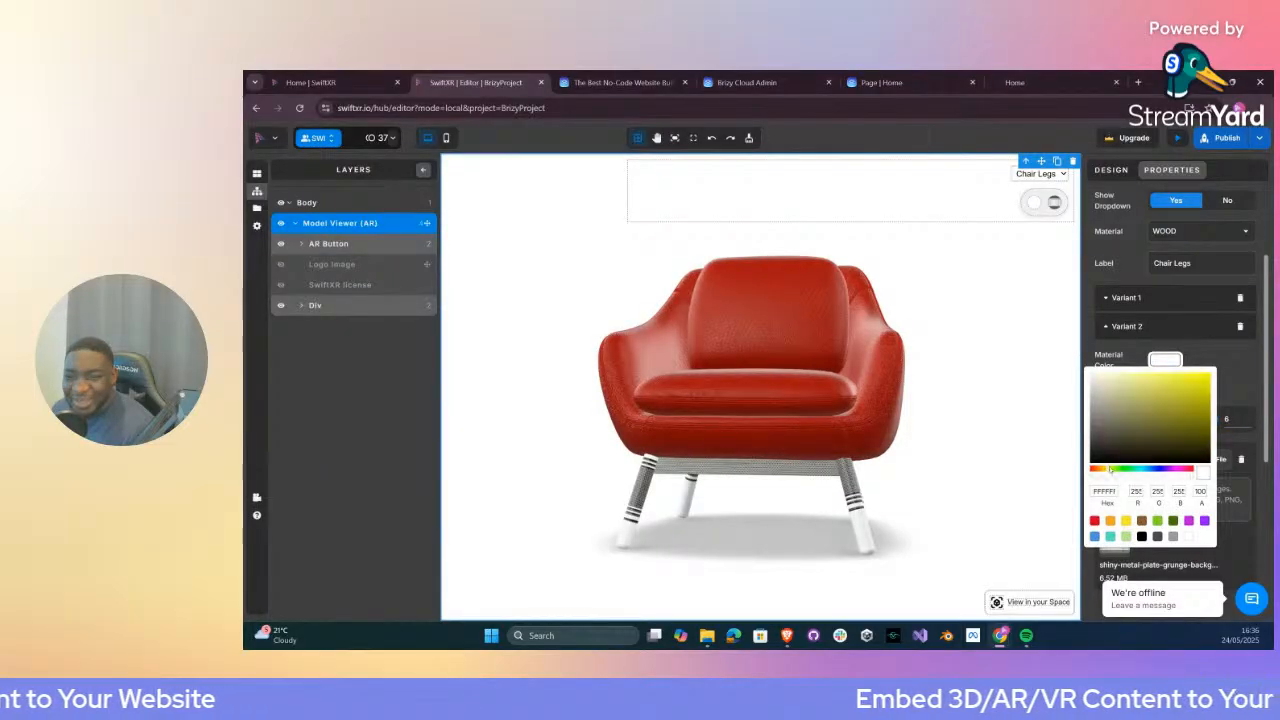
pyautogui.moveTo(1145, 412); pyautogui.dragTo(1128, 379)
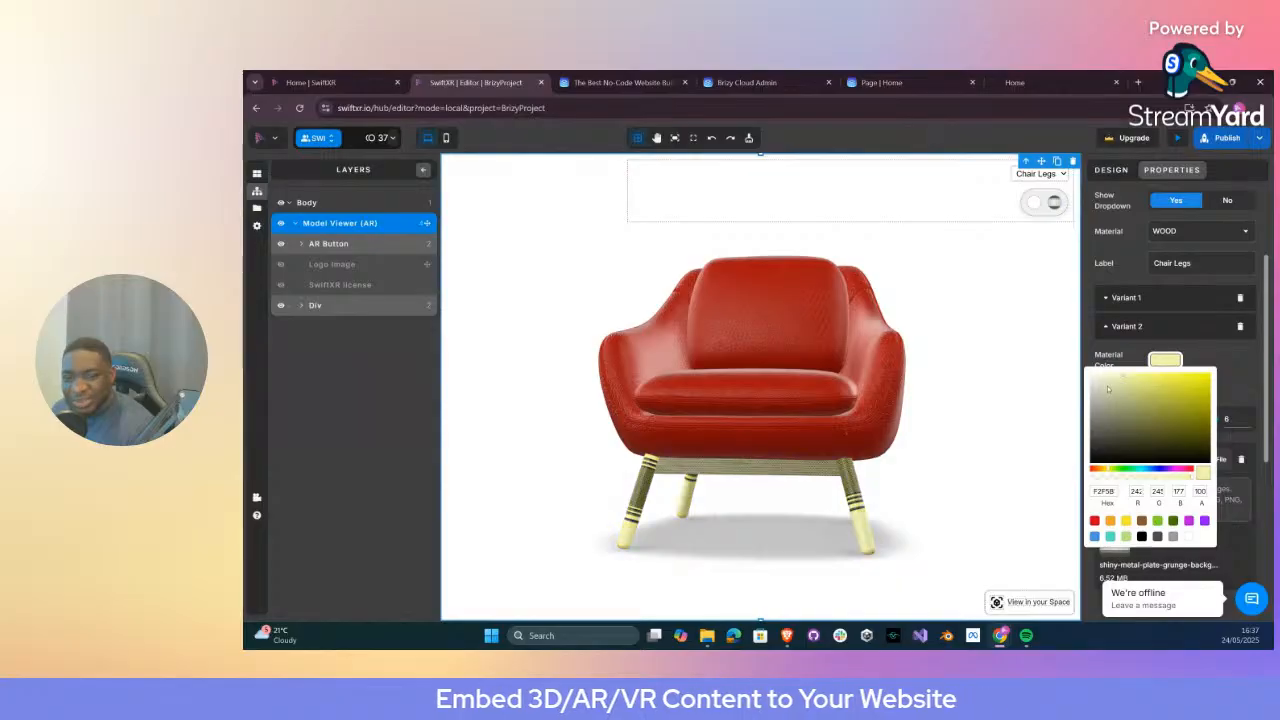
pyautogui.click(1130, 470)
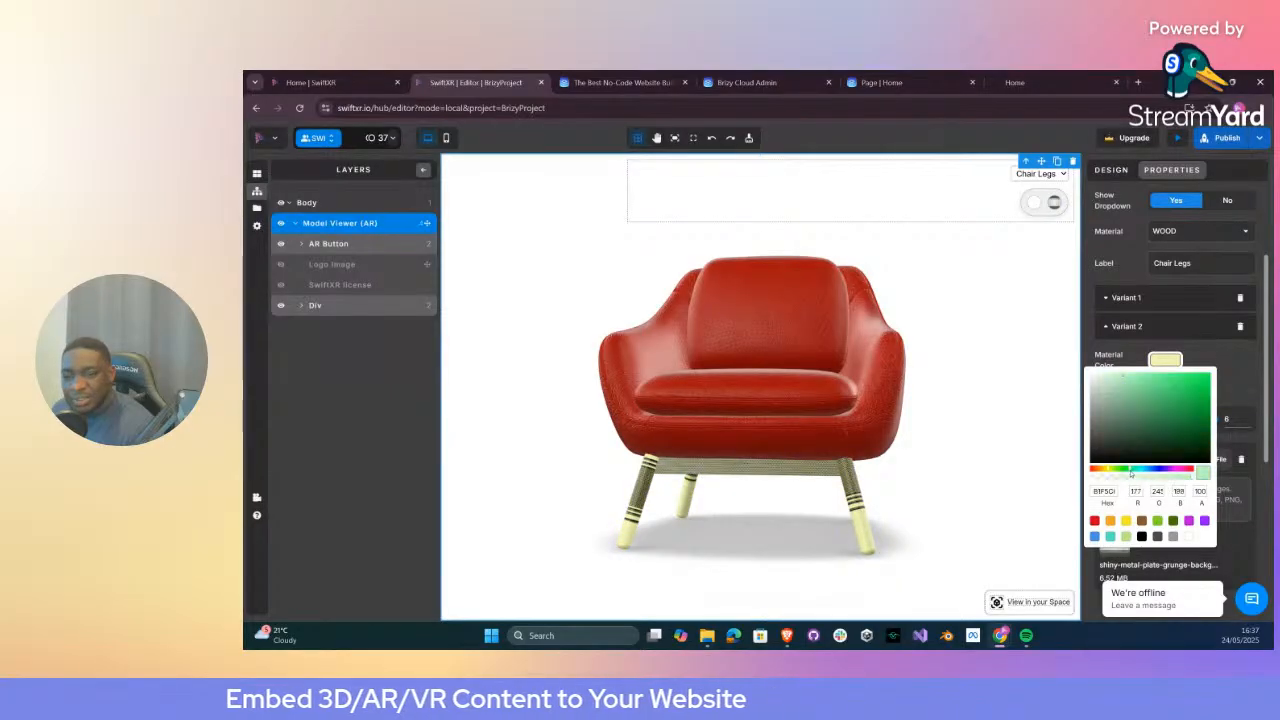
pyautogui.click(1143, 469)
pyautogui.moveTo(1118, 387); pyautogui.dragTo(1104, 384)
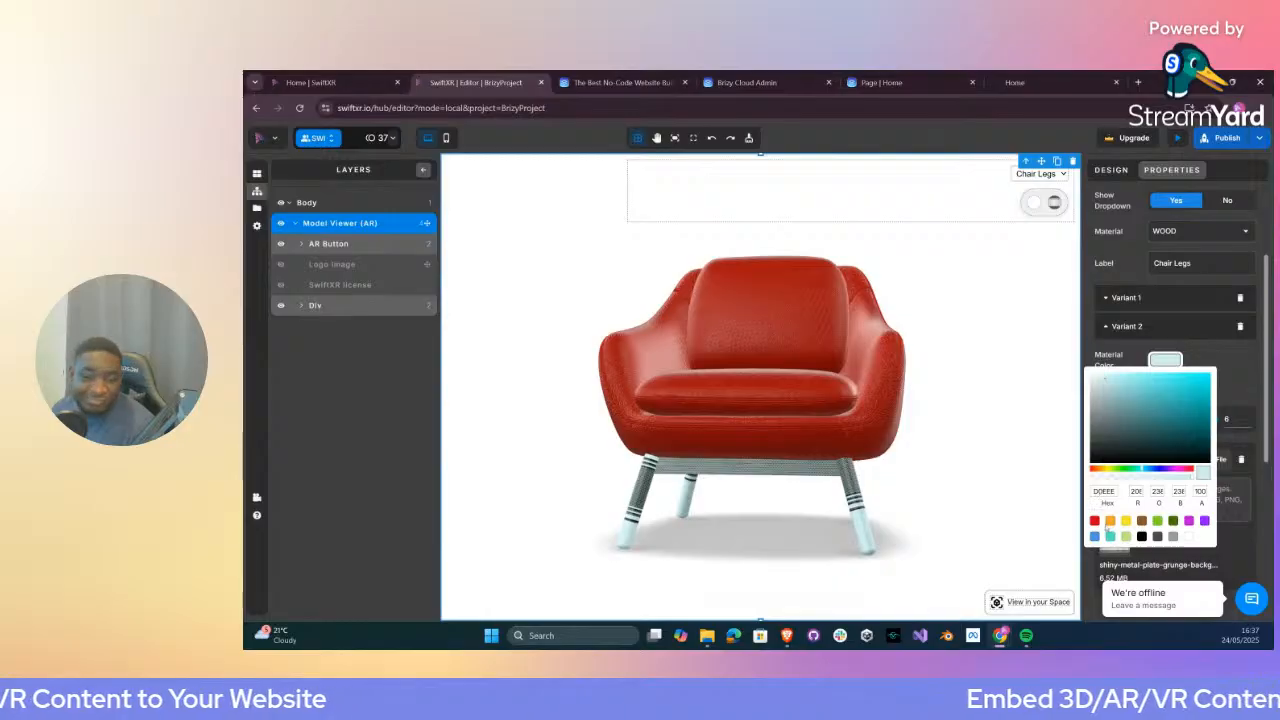
pyautogui.click(1094, 521)
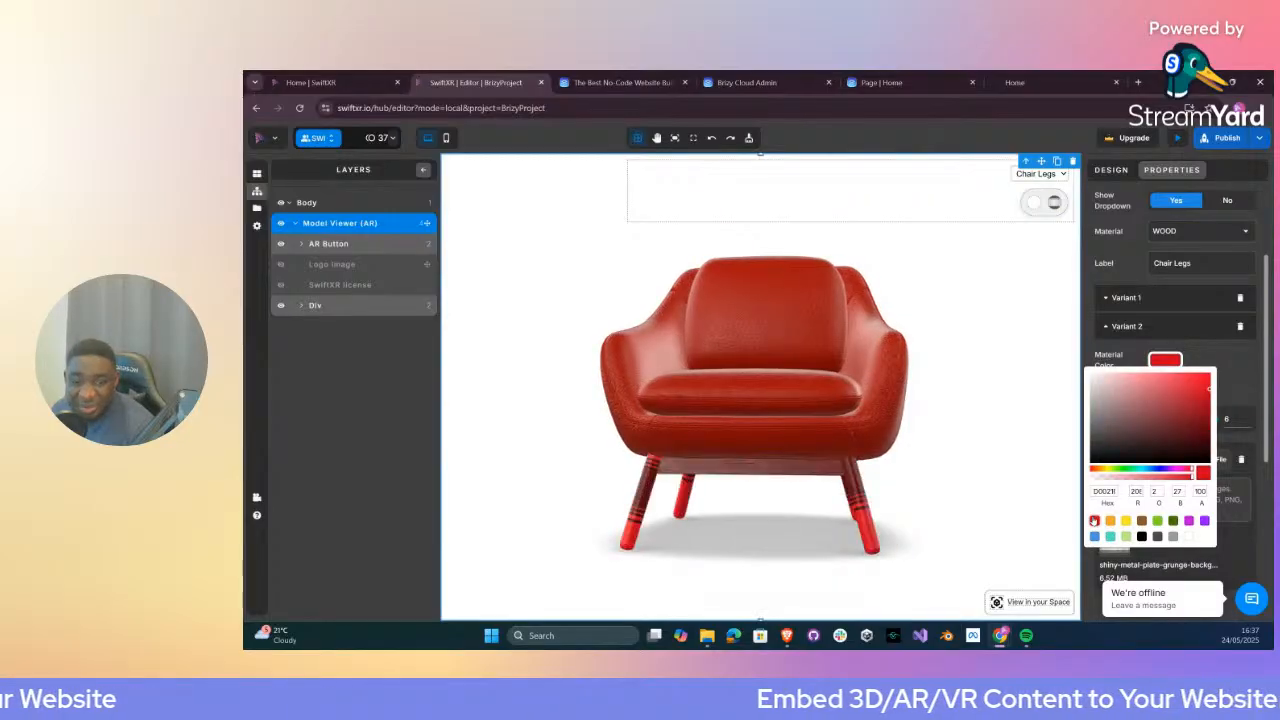
pyautogui.click(1115, 378)
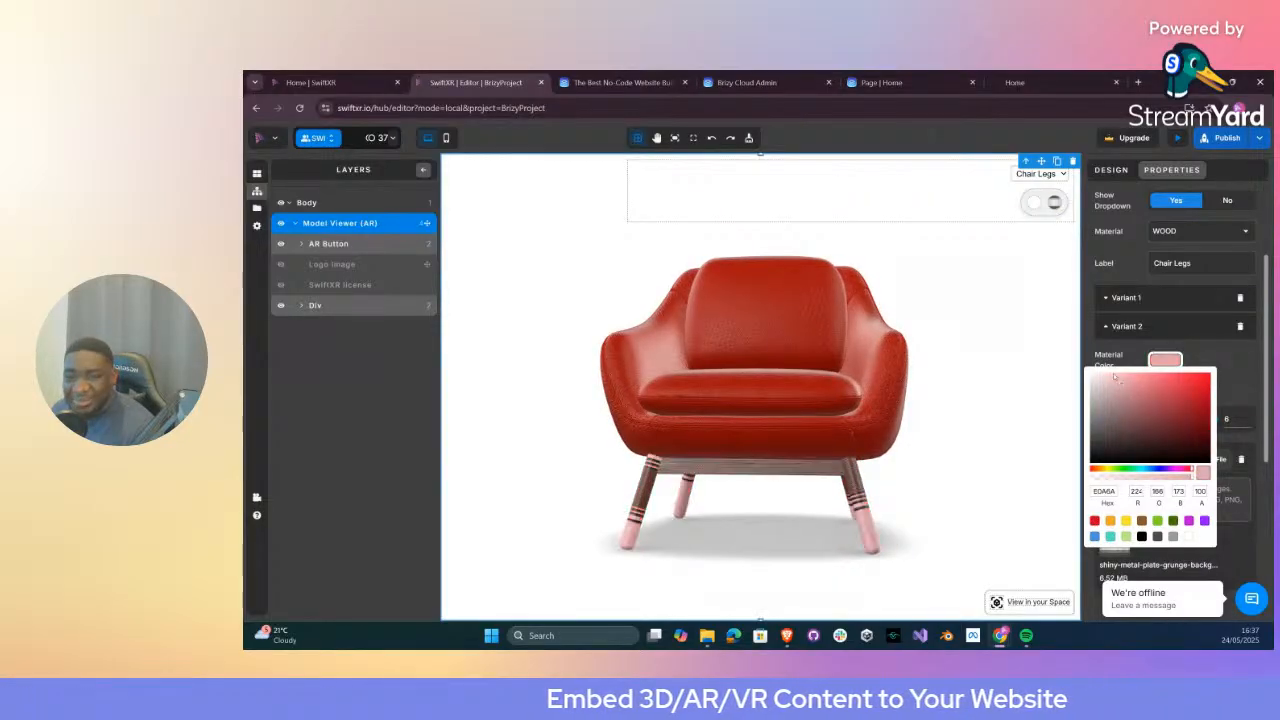
pyautogui.click(1242, 346)
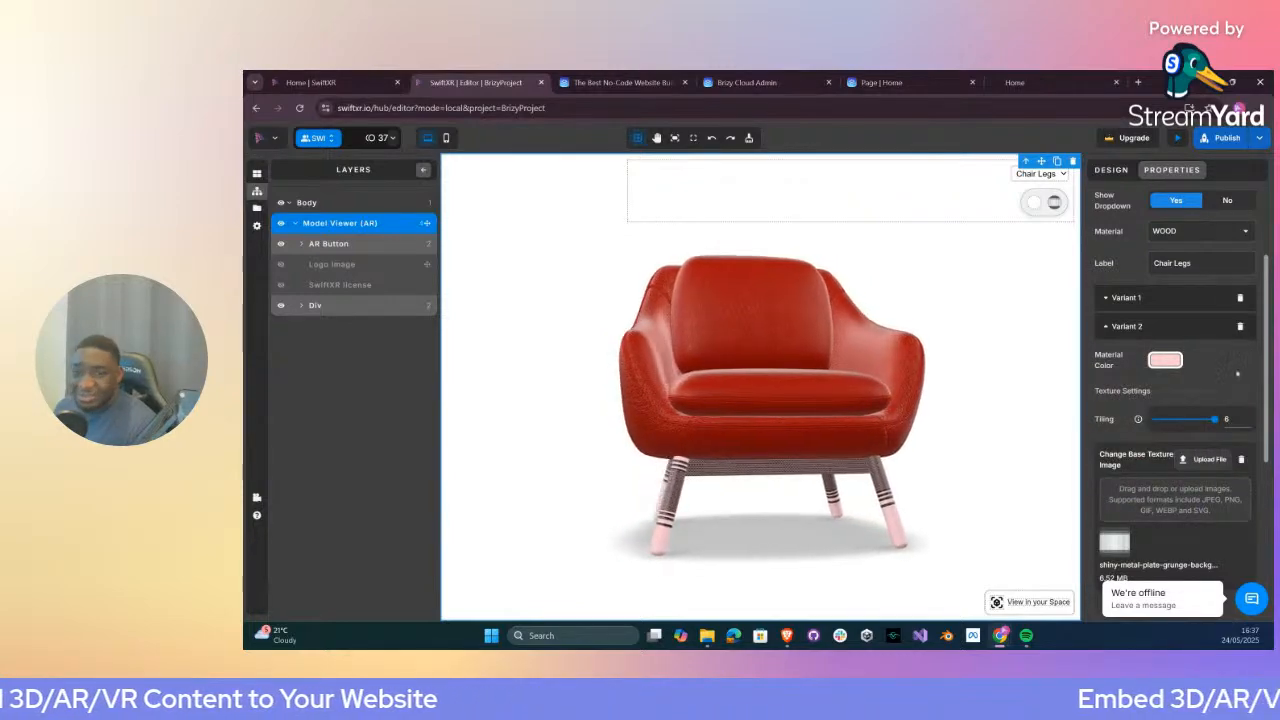
# Add a third Chair Legs variant and set its material color to black, RGB 0, 0, 0
pyautogui.scroll(2, 1184, 346)
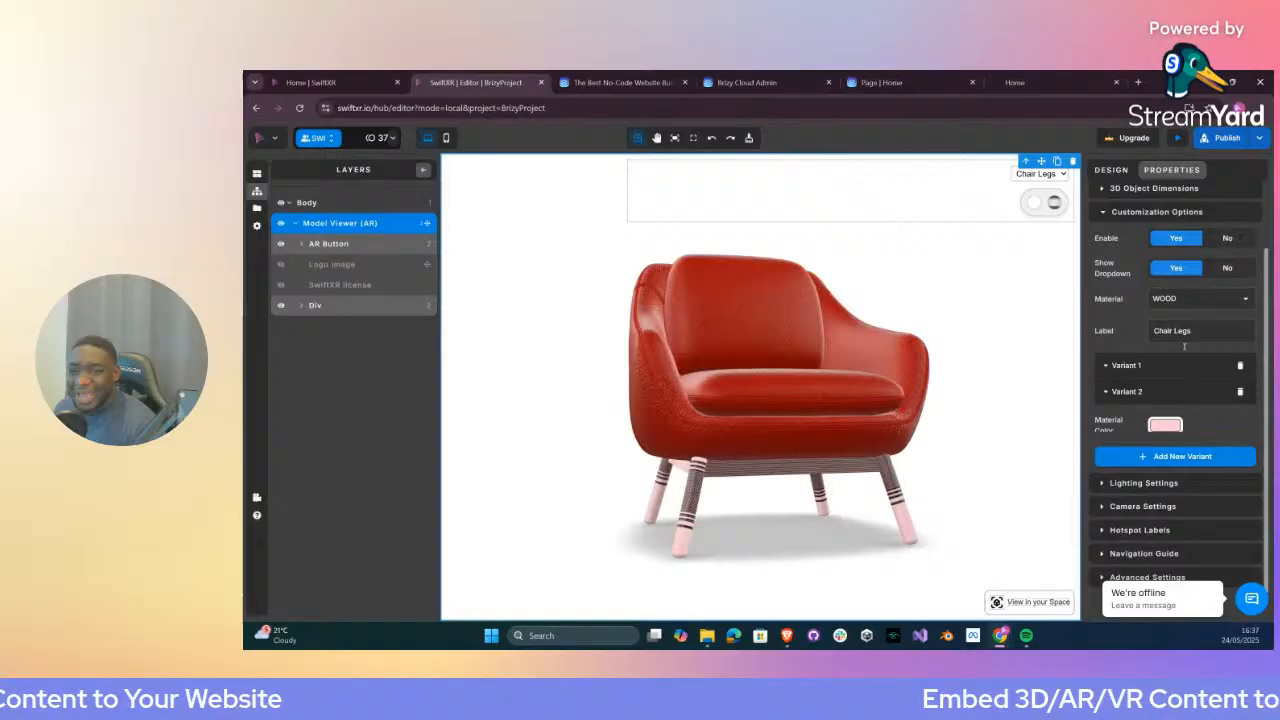
pyautogui.click(1160, 456)
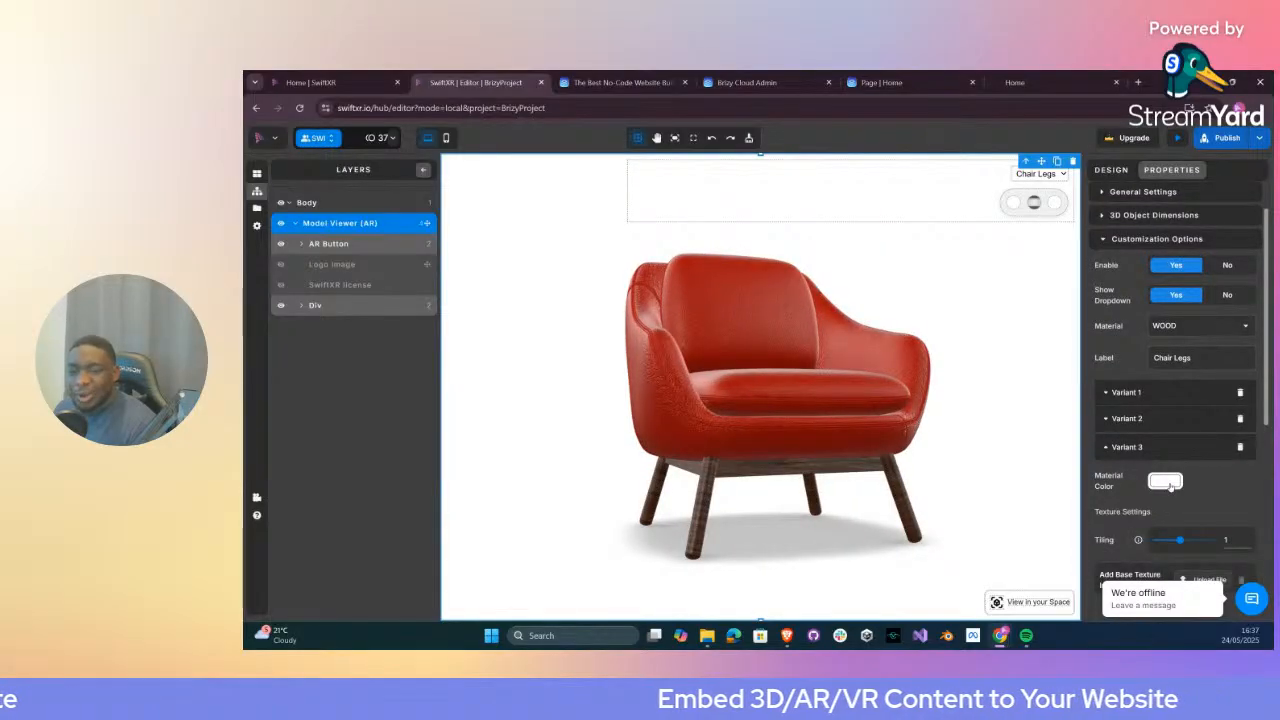
pyautogui.scroll(-1, 1185, 479)
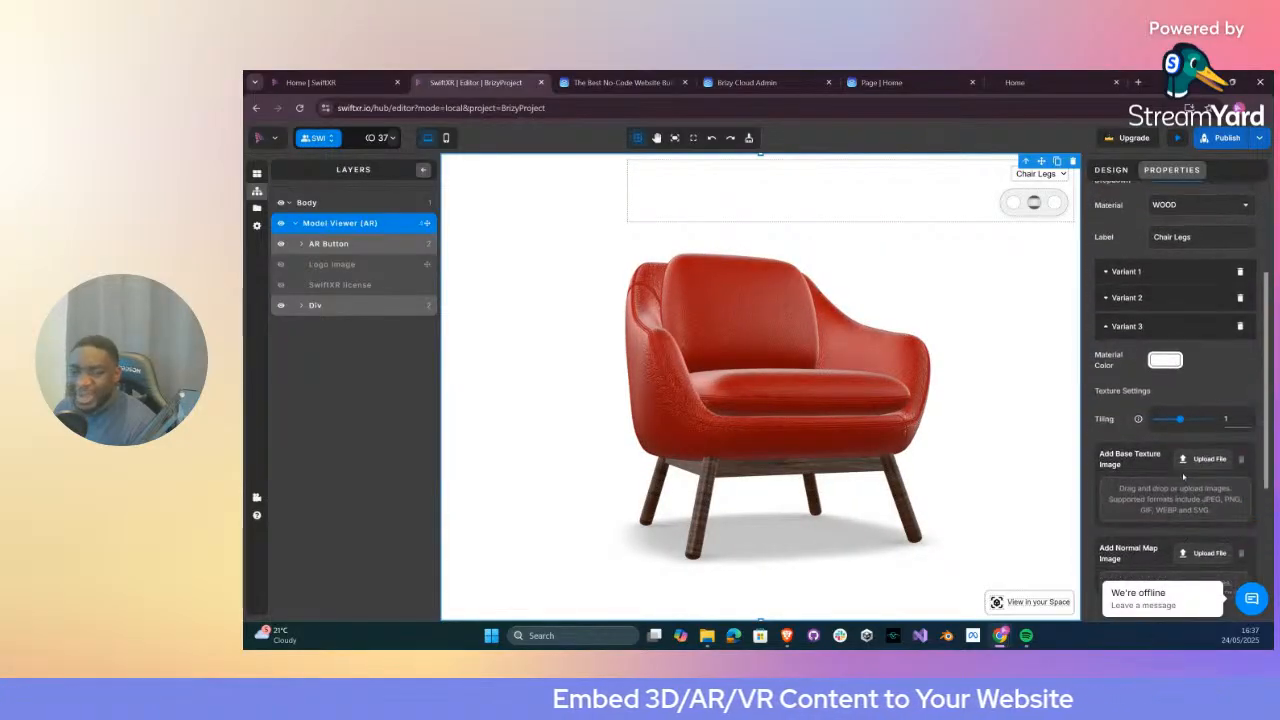
pyautogui.click(1165, 360)
pyautogui.moveTo(1210, 410); pyautogui.dragTo(1081, 483)
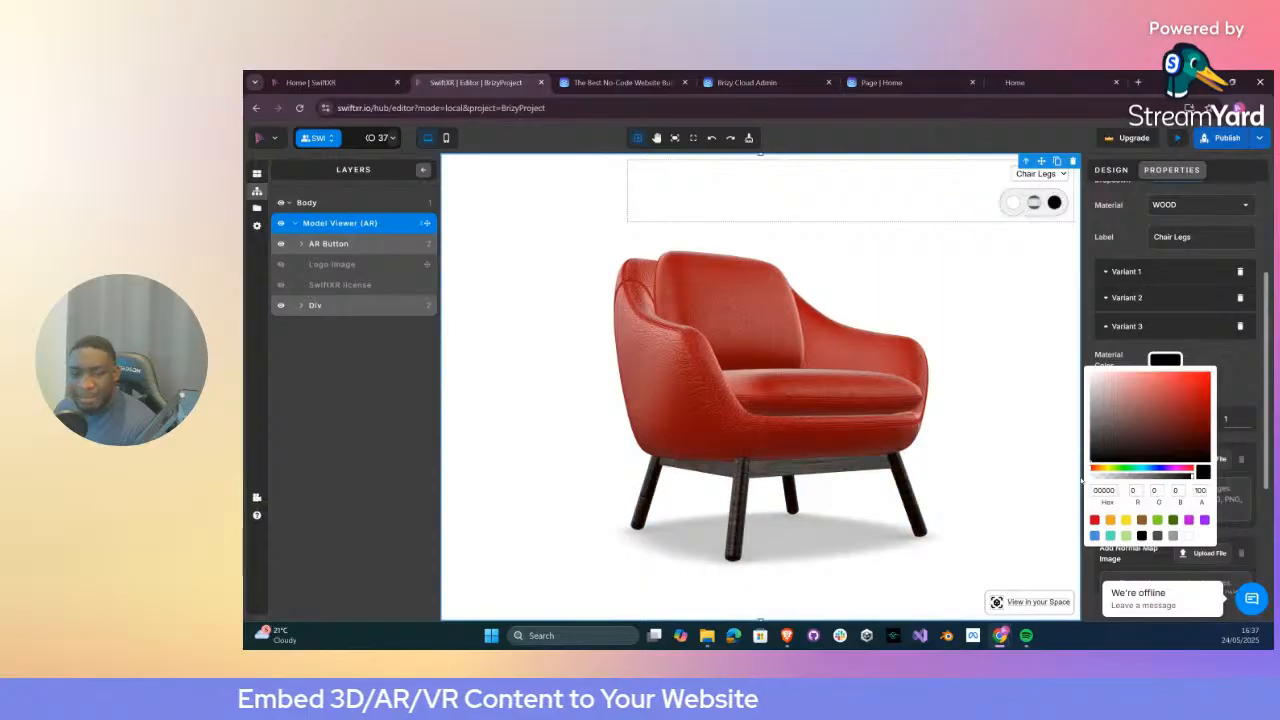
pyautogui.click(1256, 362)
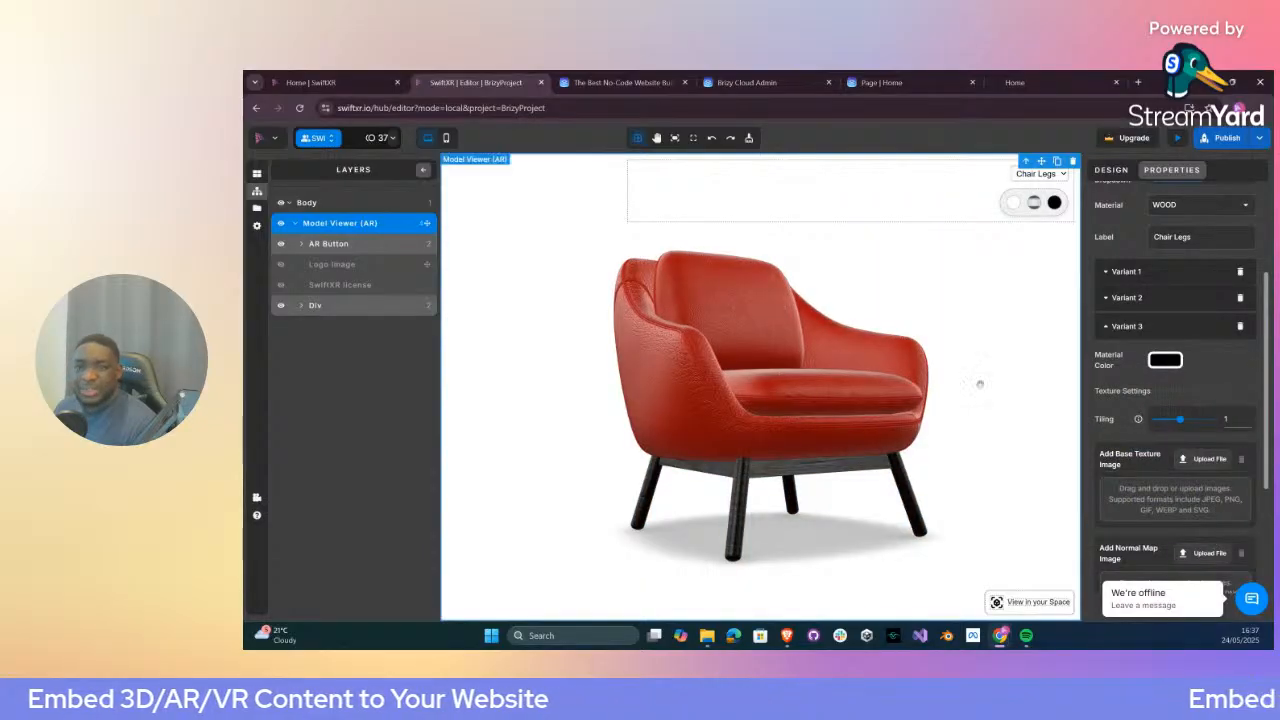
# Preview the project with the patterned Chair Body and metal-textured Chair Legs variants, inspect the chair from several angles, and close the preview
pyautogui.click(1180, 138)
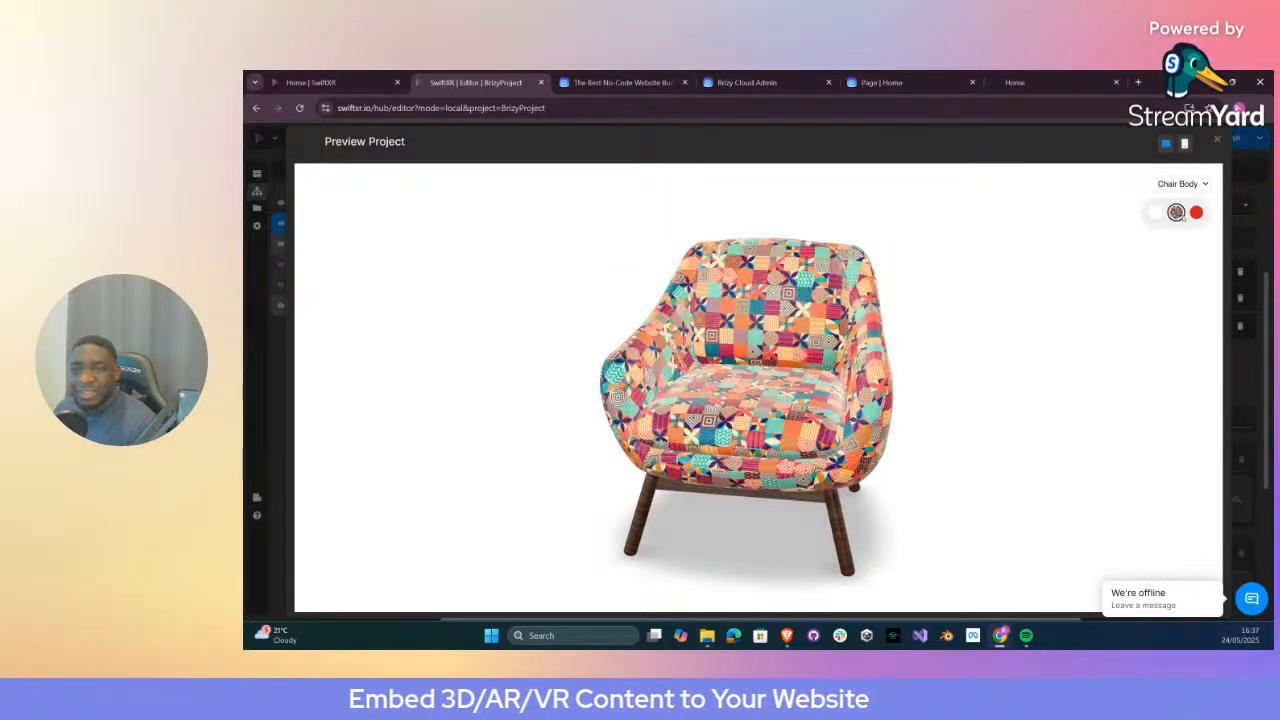
pyautogui.click(1176, 212)
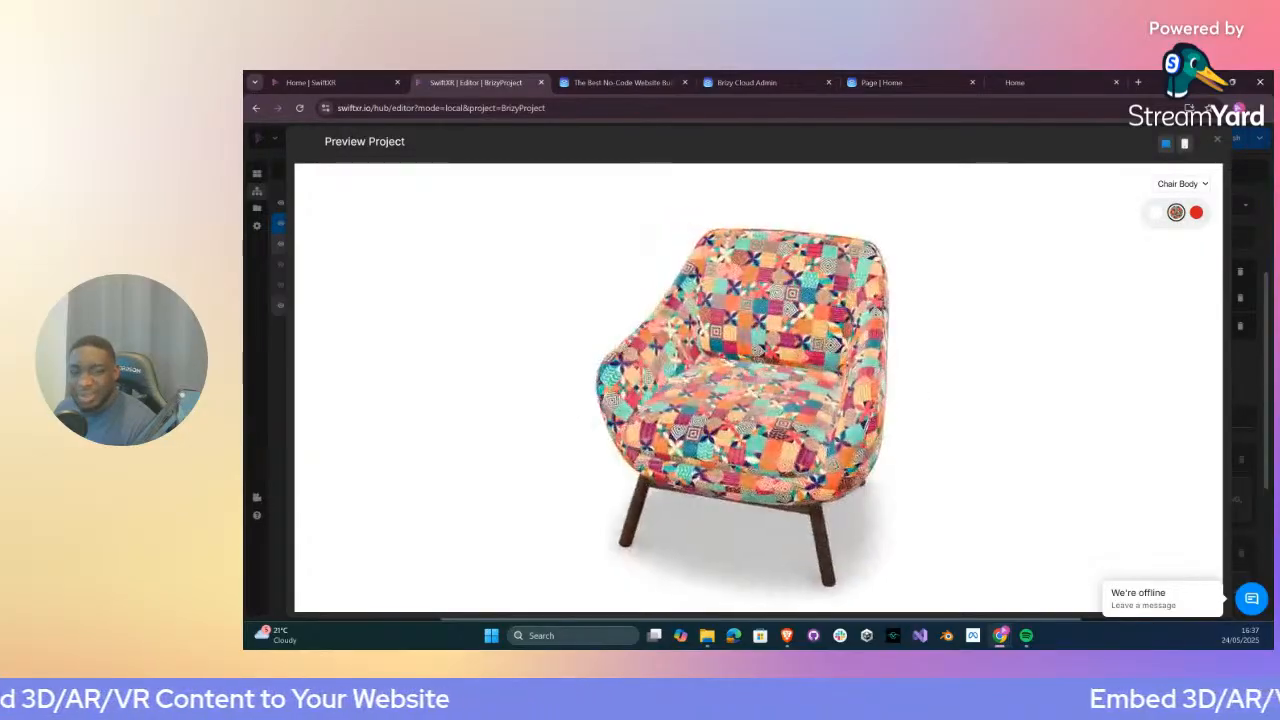
pyautogui.click(1180, 184)
pyautogui.click(1177, 214)
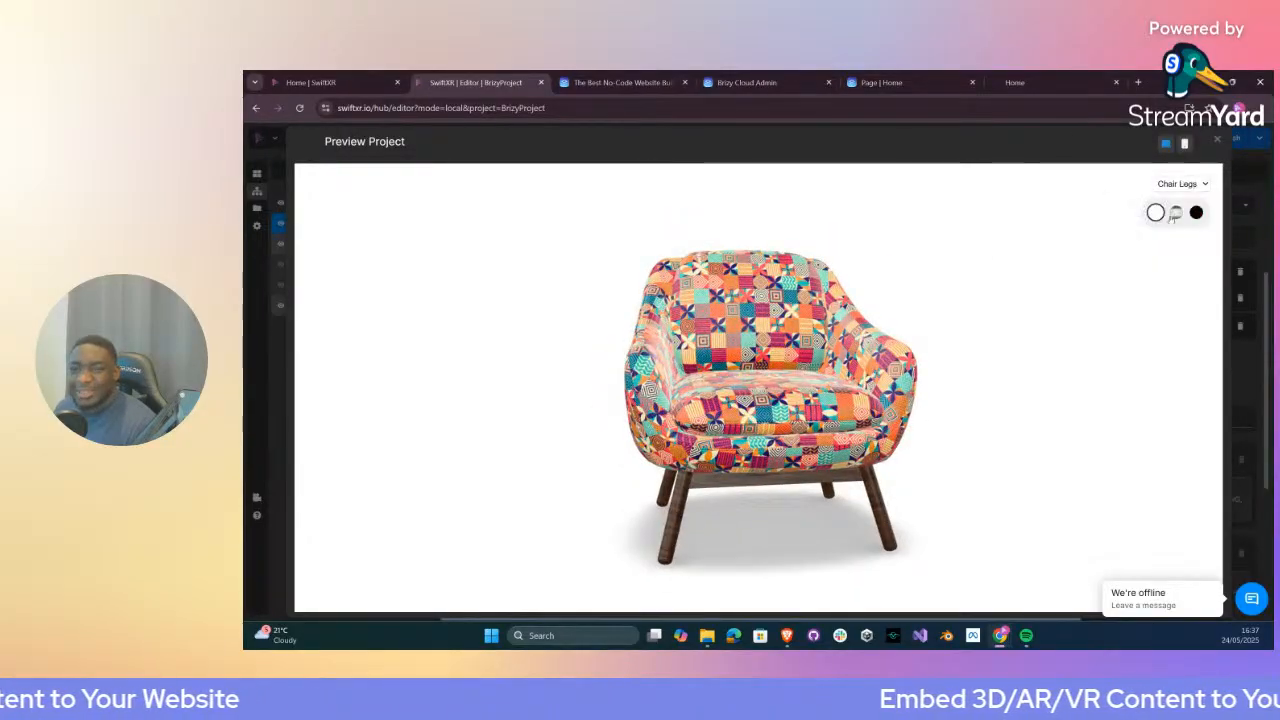
pyautogui.moveTo(865, 549); pyautogui.dragTo(908, 527)
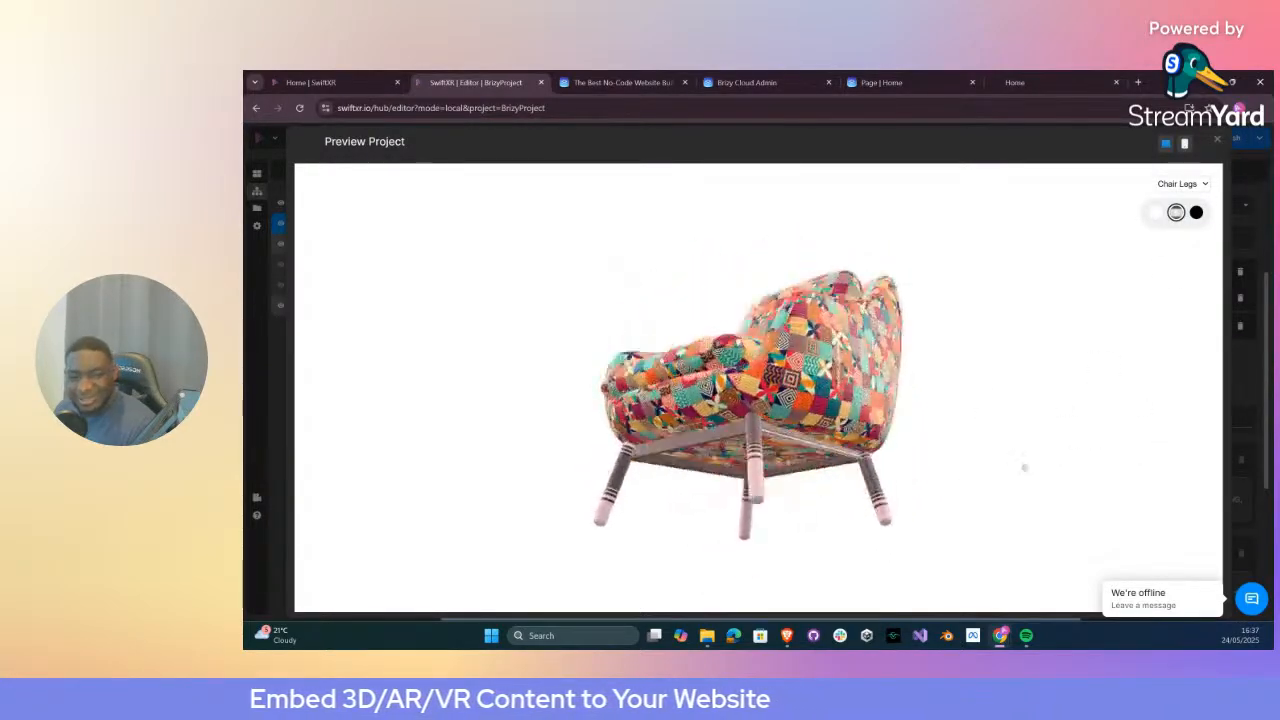
pyautogui.moveTo(1024, 467); pyautogui.dragTo(1059, 478)
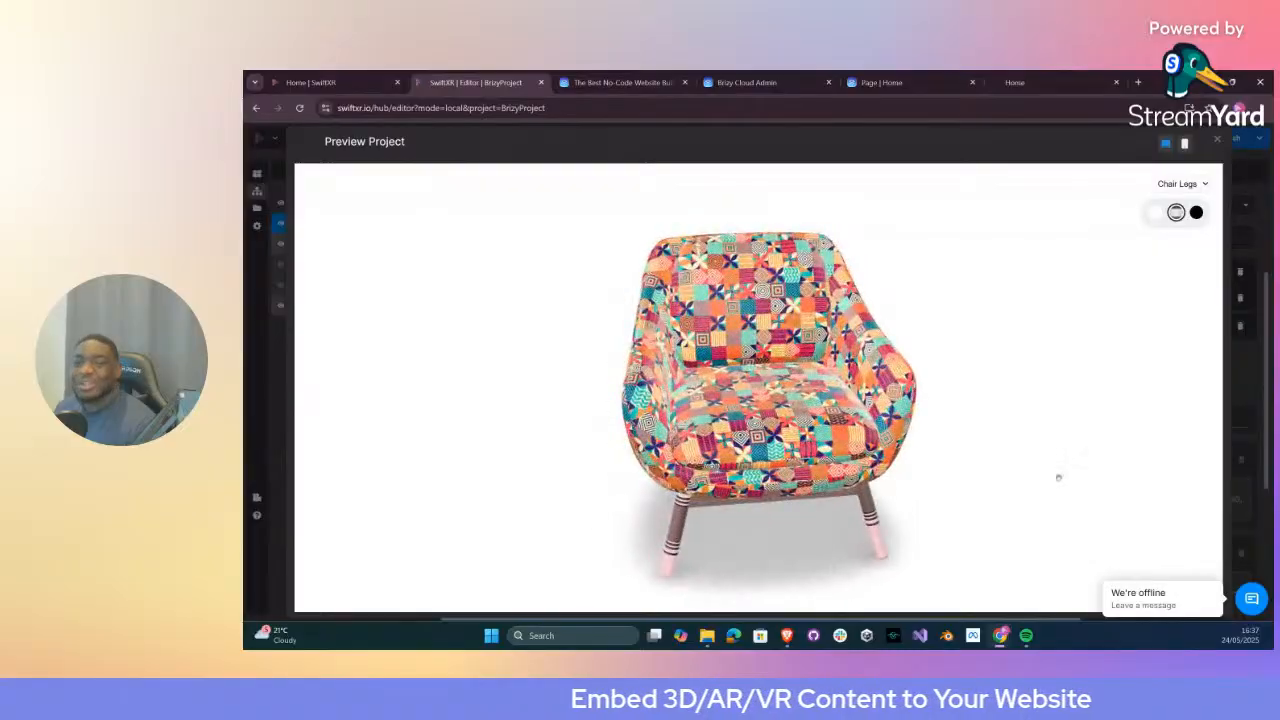
pyautogui.click(1217, 142)
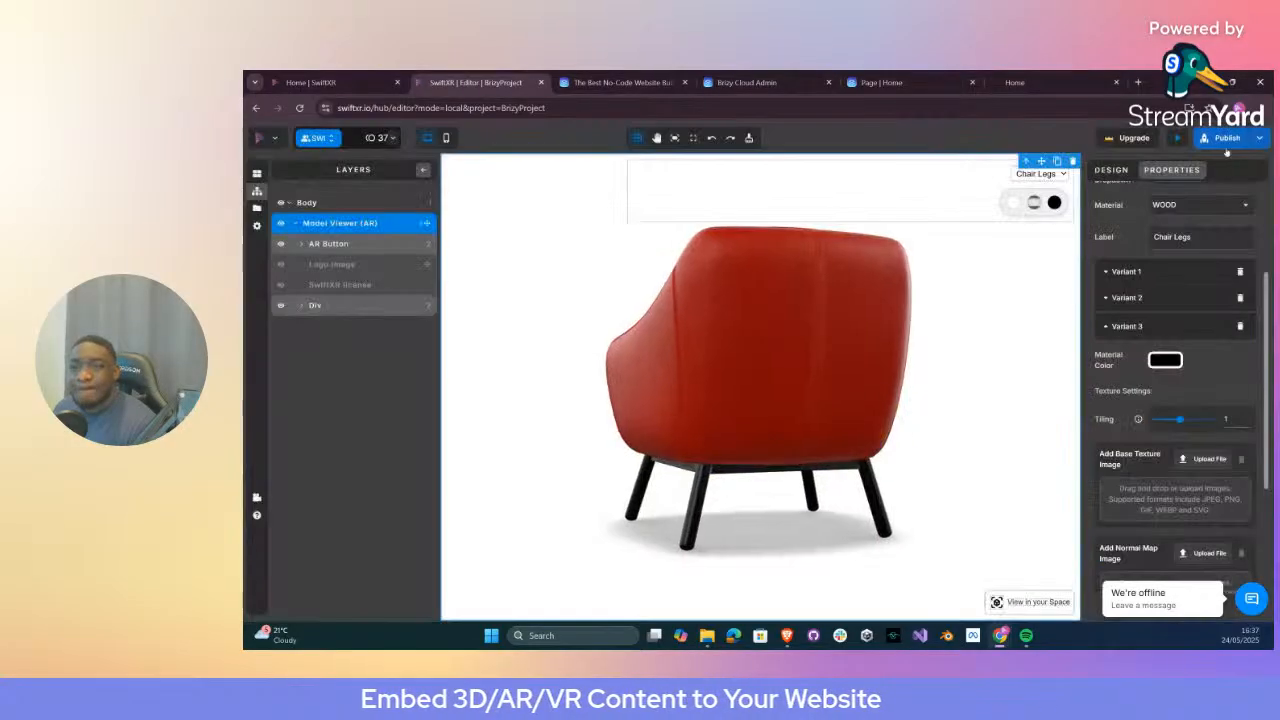
# Update the published SwiftXR project and switch to the live Design Loft website
pyautogui.click(1226, 138)
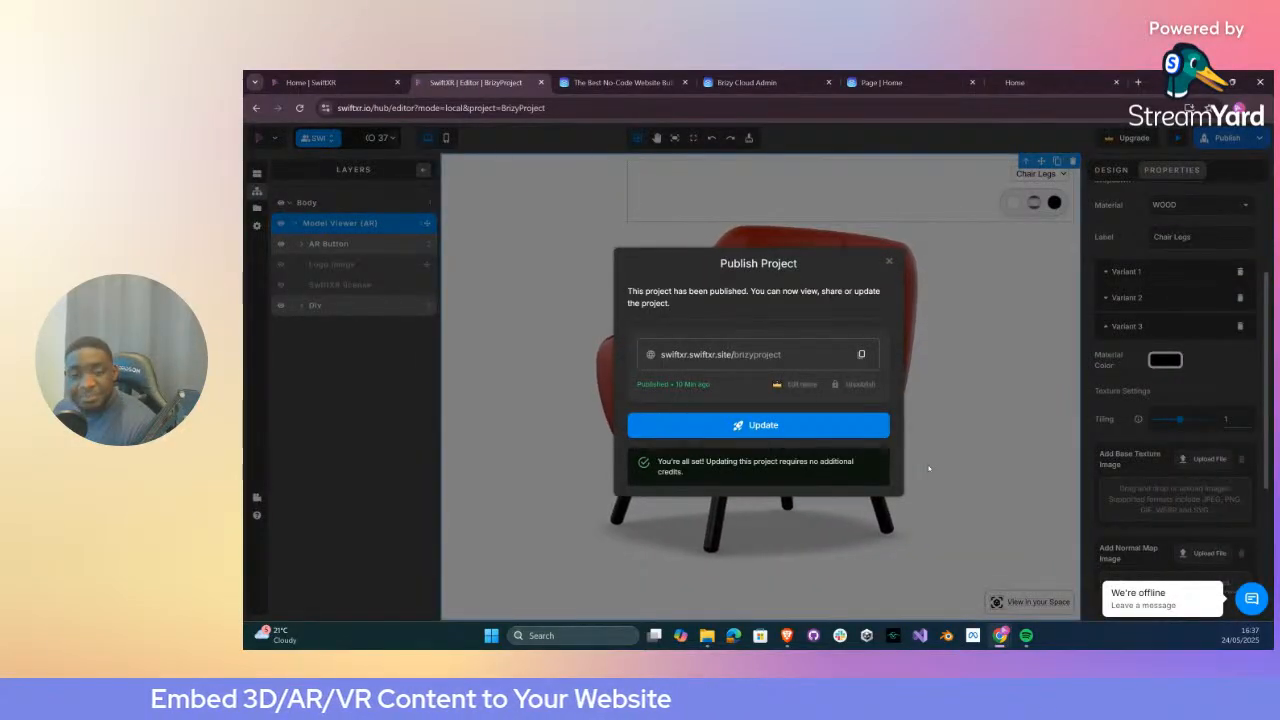
pyautogui.click(810, 429)
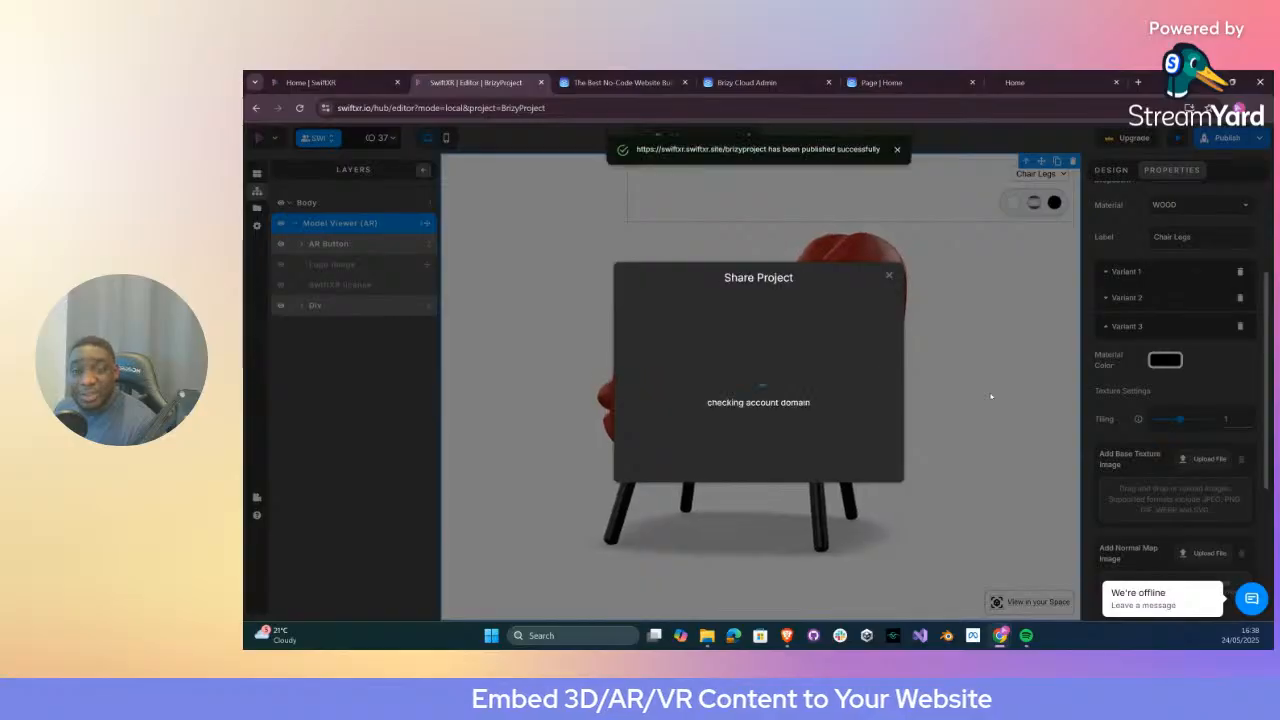
pyautogui.click(1015, 82)
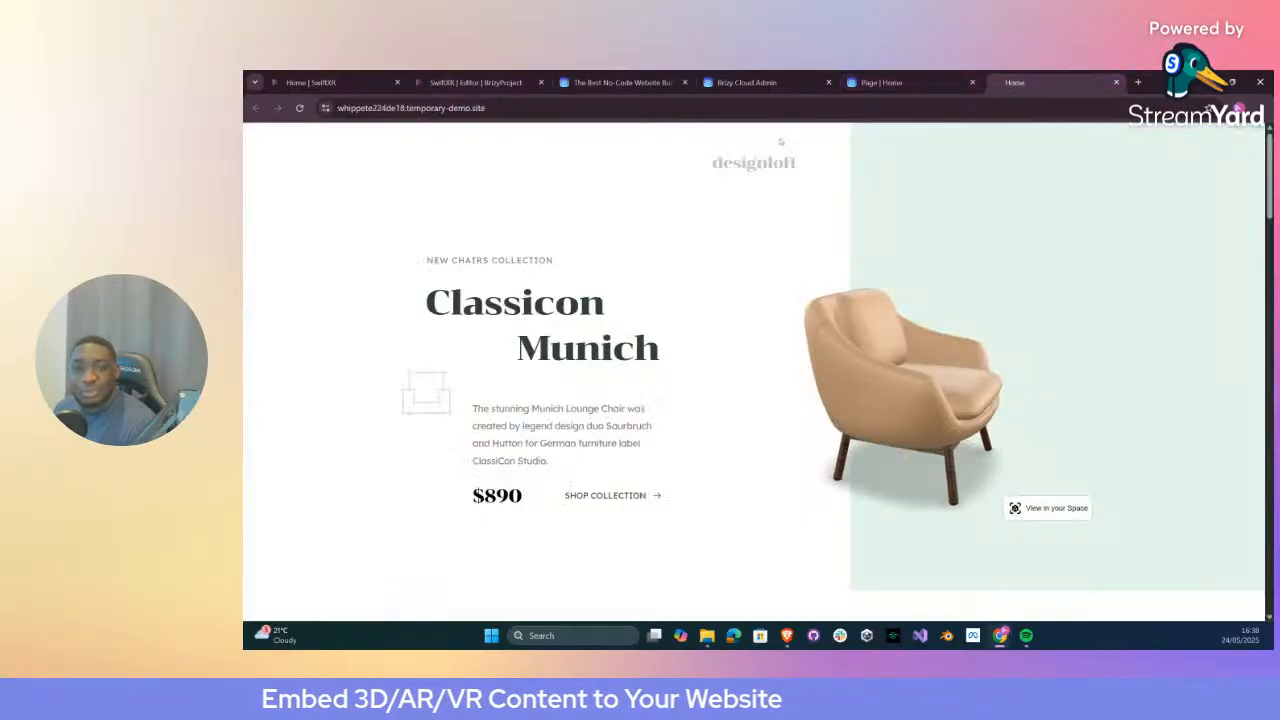
# Reload the live Design Loft page and inspect the embedded chair with its updated variant selector
pyautogui.press('F5')
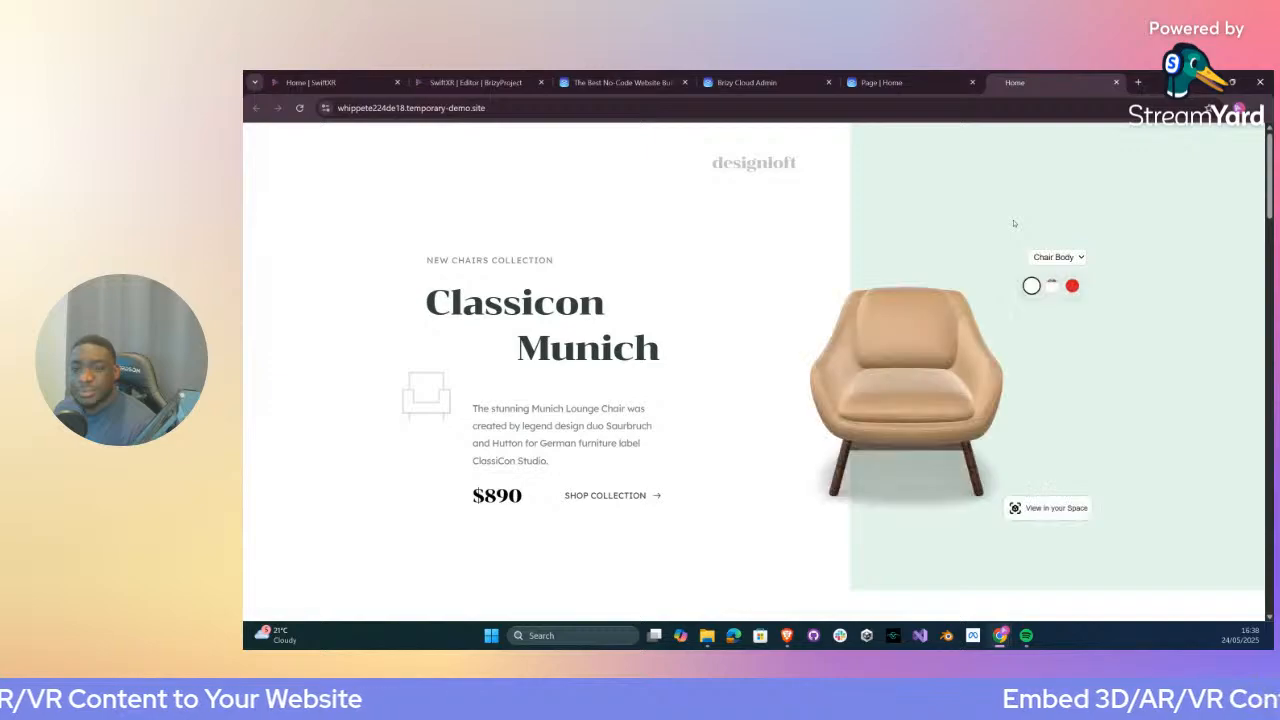
pyautogui.moveTo(1015, 424); pyautogui.dragTo(926, 401)
pyautogui.scroll(-2, 1206, 310)
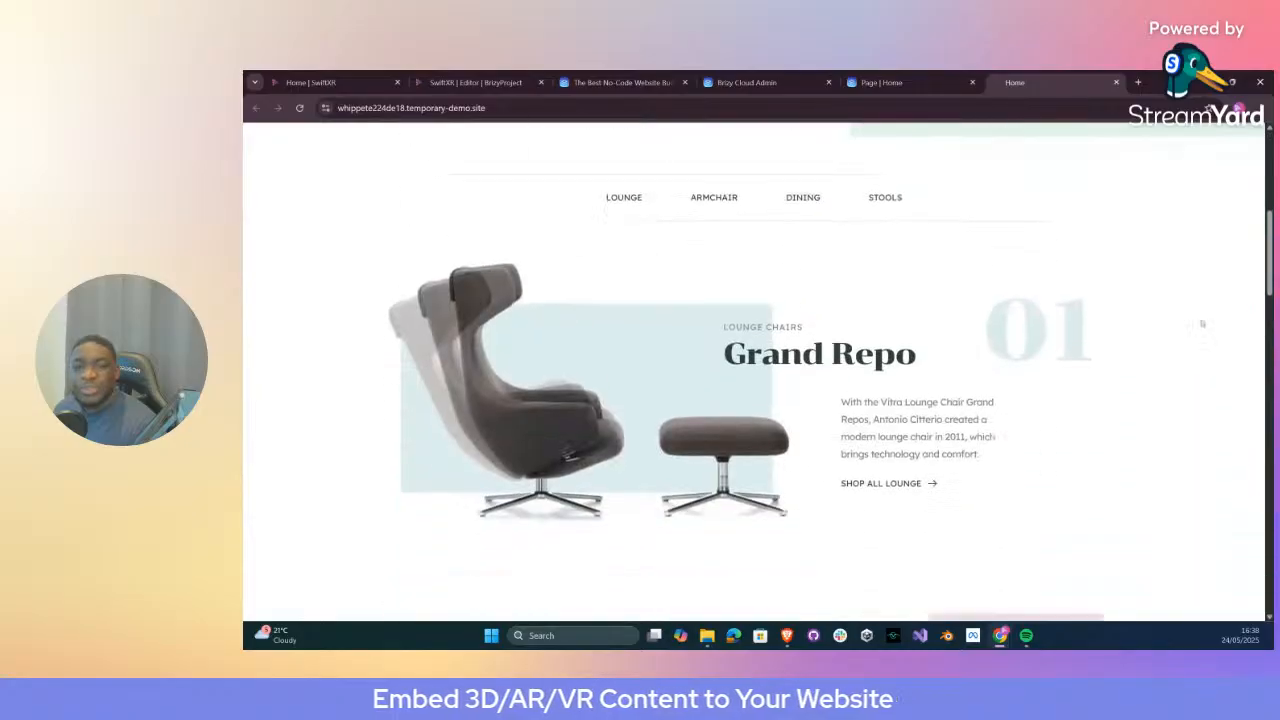
pyautogui.scroll(2, 1204, 323)
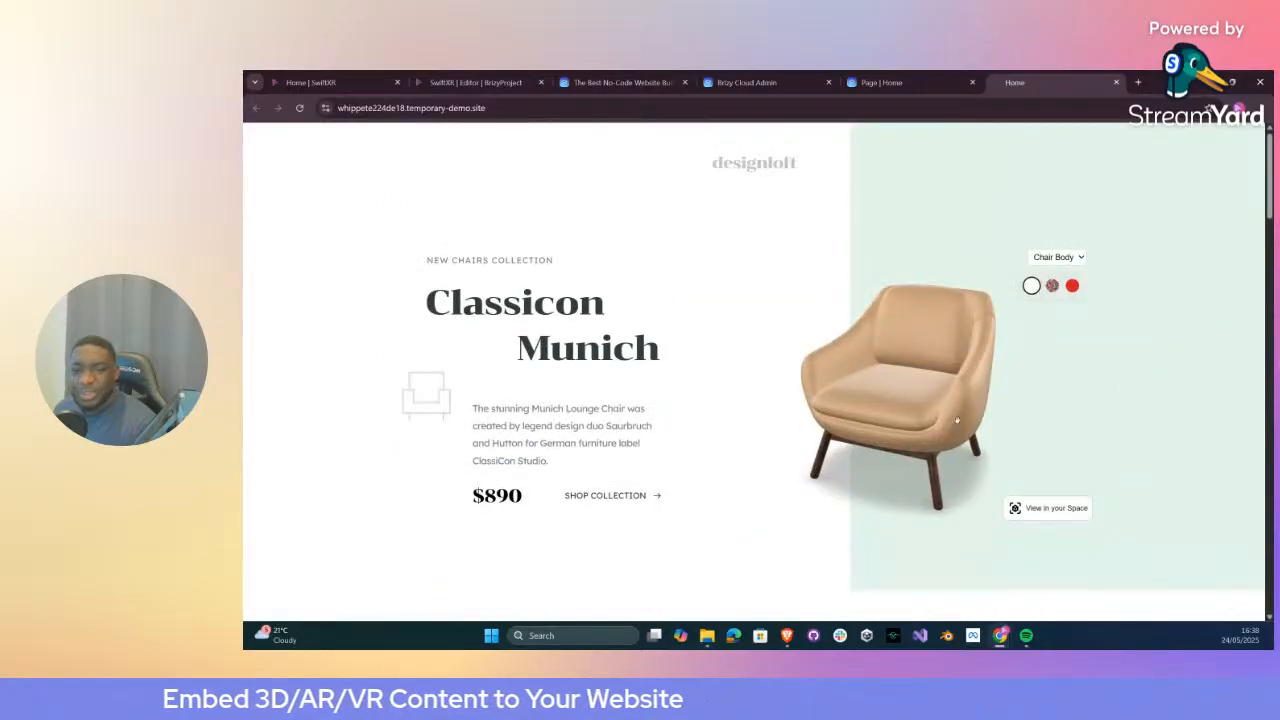
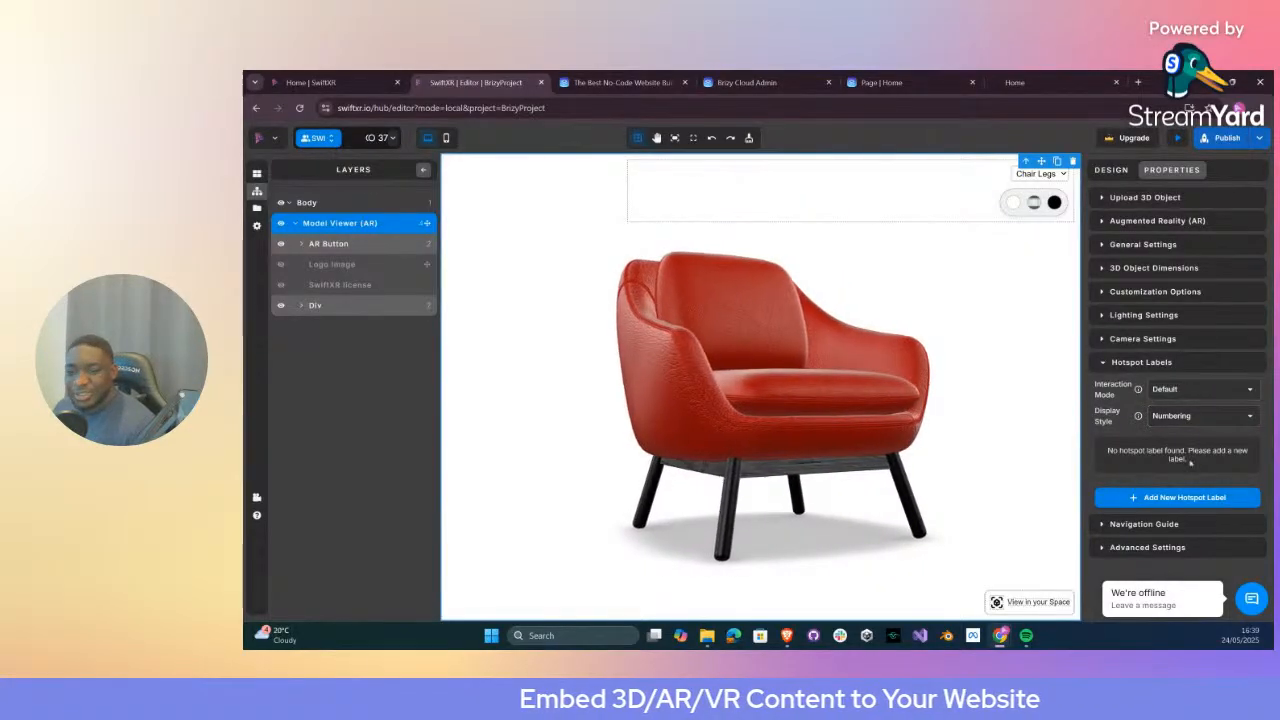
# Add a hotspot label to the chair's model viewer with the label text "Did You Know?"
pyautogui.click(1177, 500)
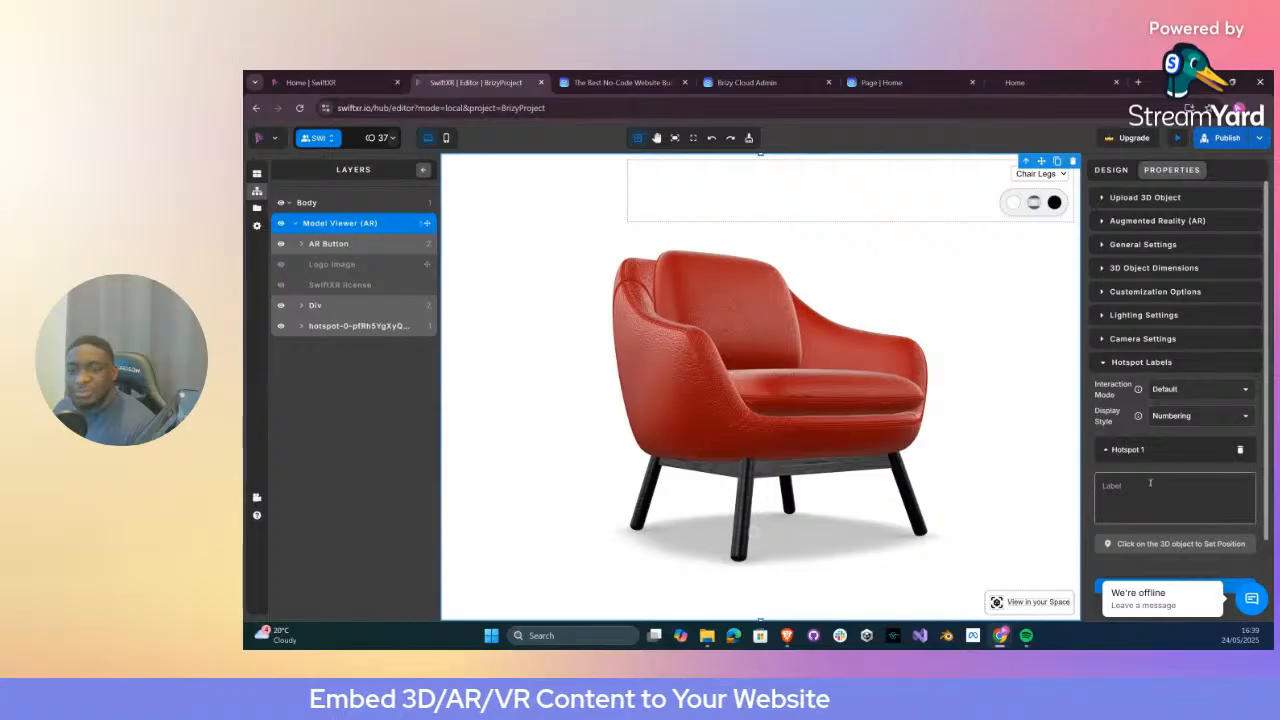
pyautogui.scroll(-1, 1150, 487)
pyautogui.click(1160, 430)
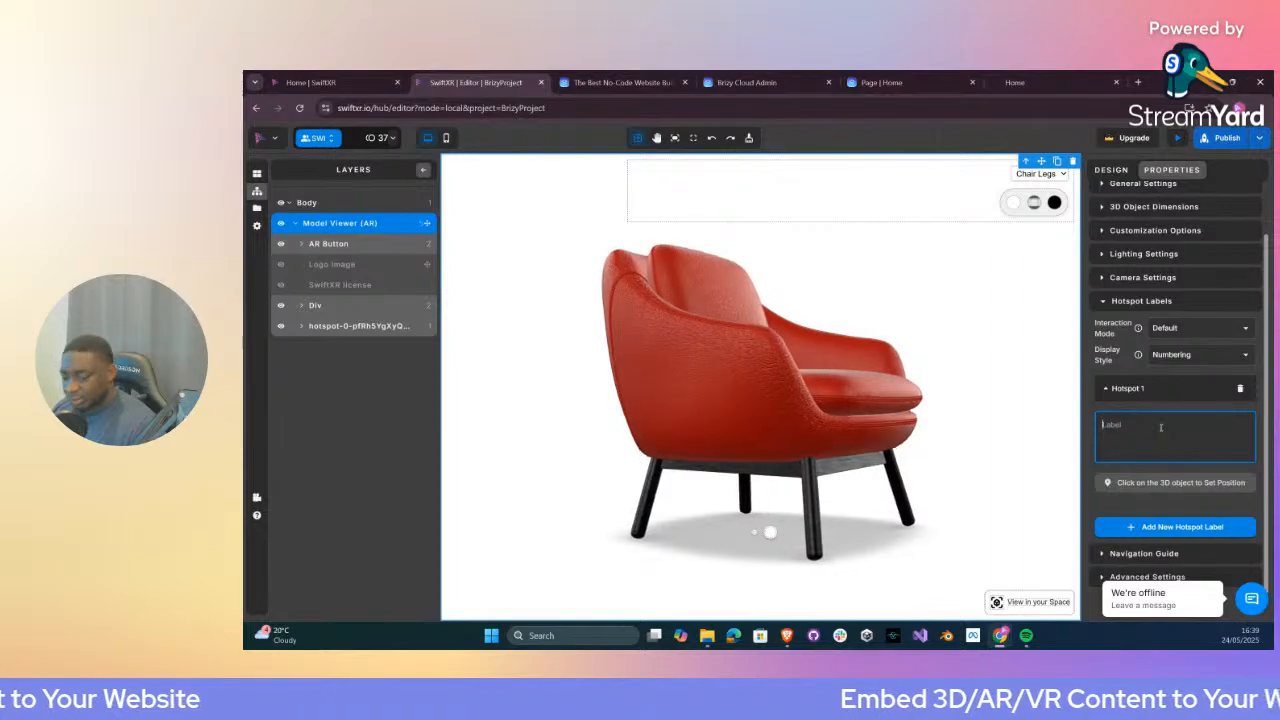
pyautogui.write('Di')
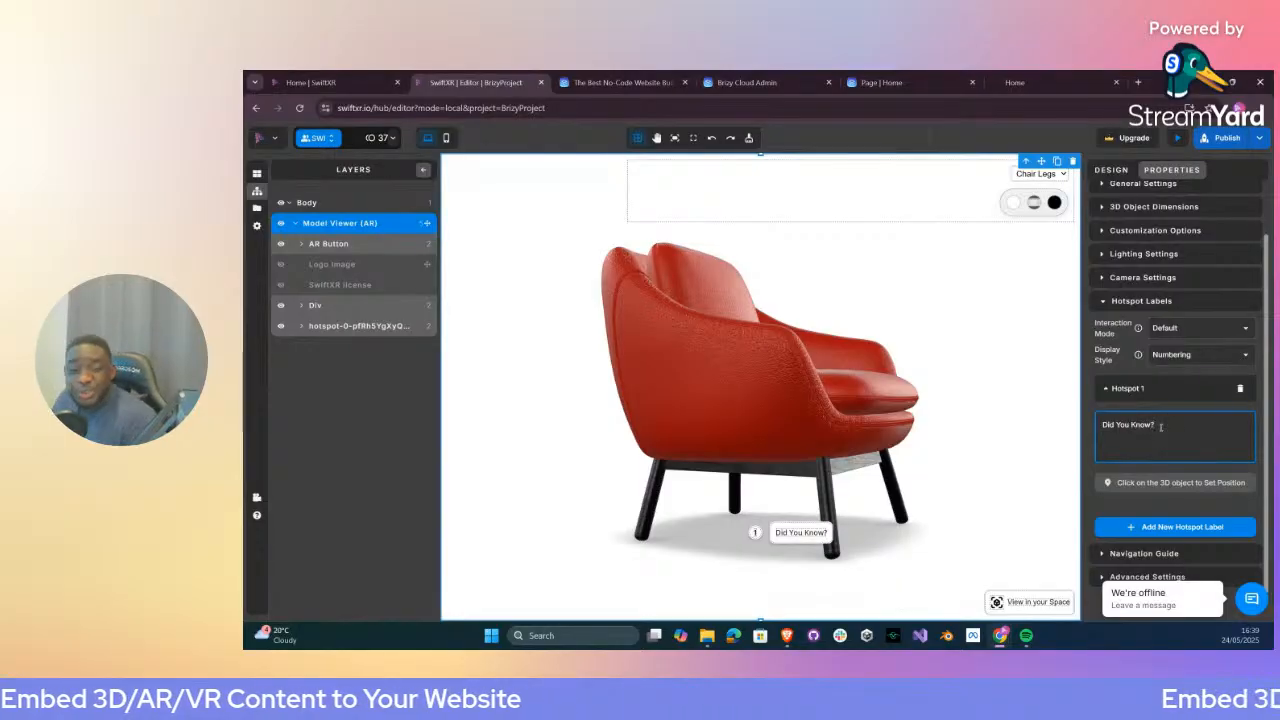
# Try the Bullet display style for the hotspot labels with the Default interaction mode
pyautogui.click(1196, 354)
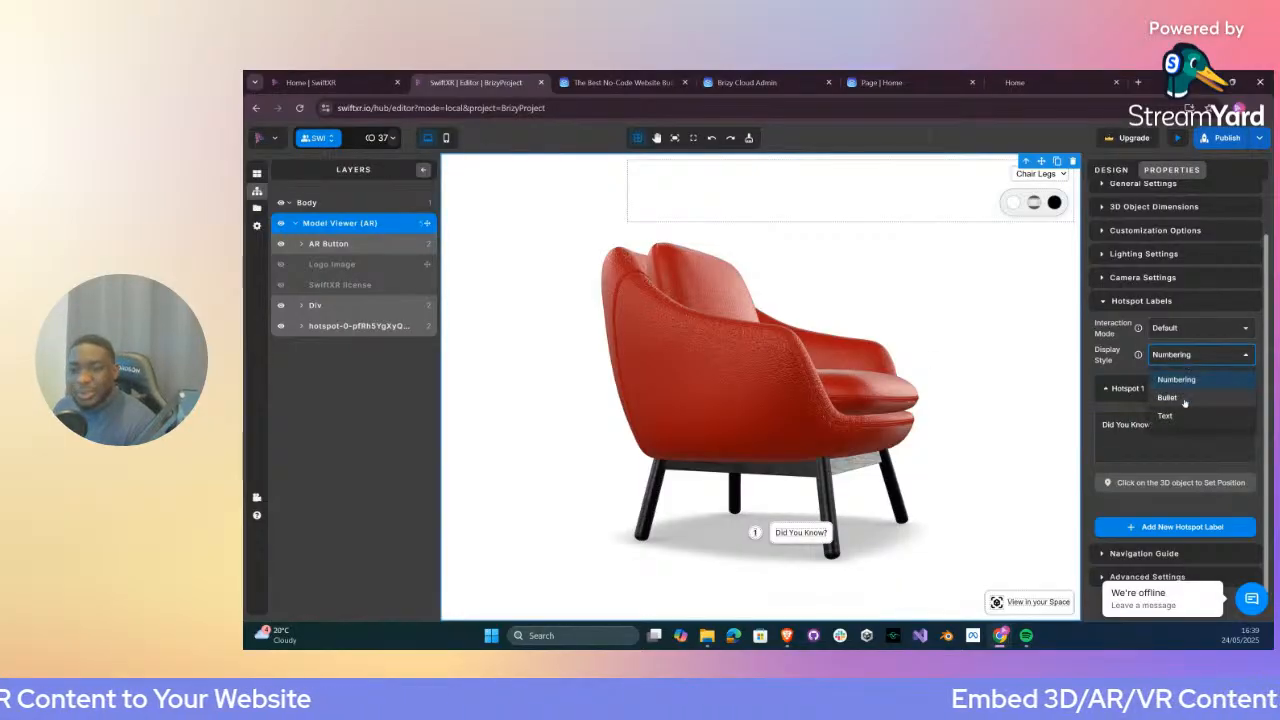
pyautogui.click(1168, 398)
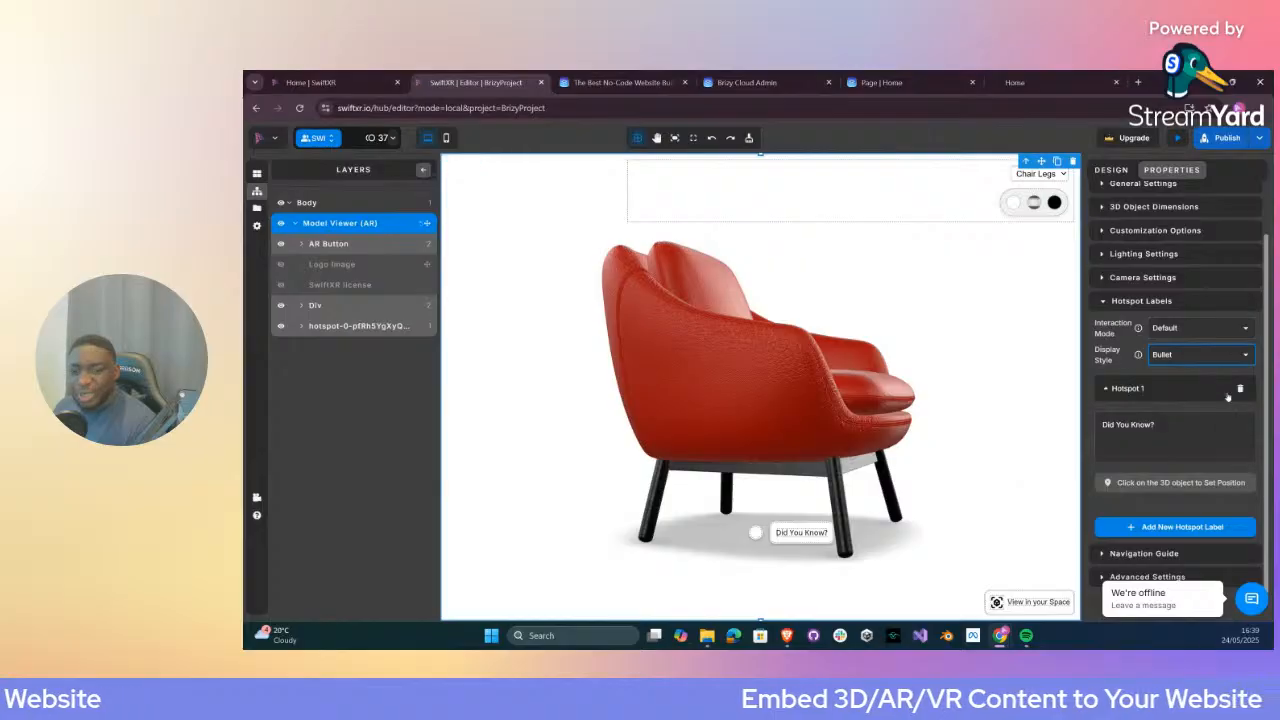
pyautogui.click(1194, 330)
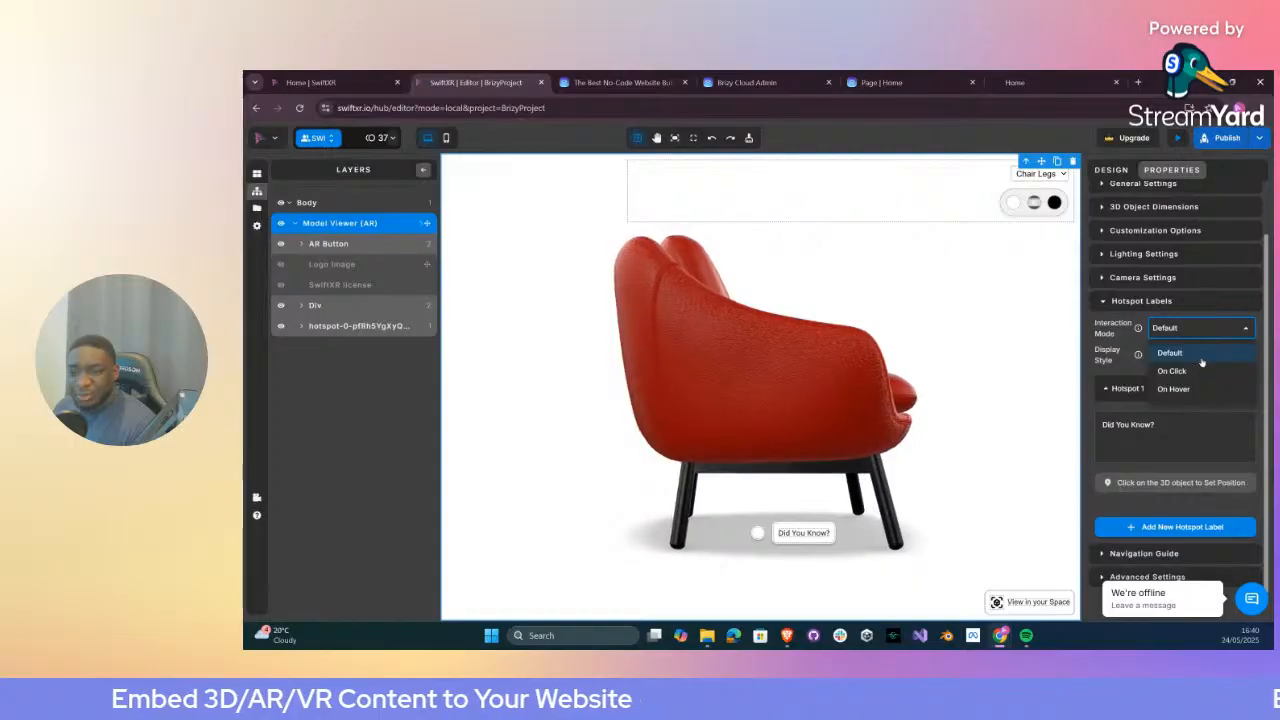
pyautogui.click(1238, 350)
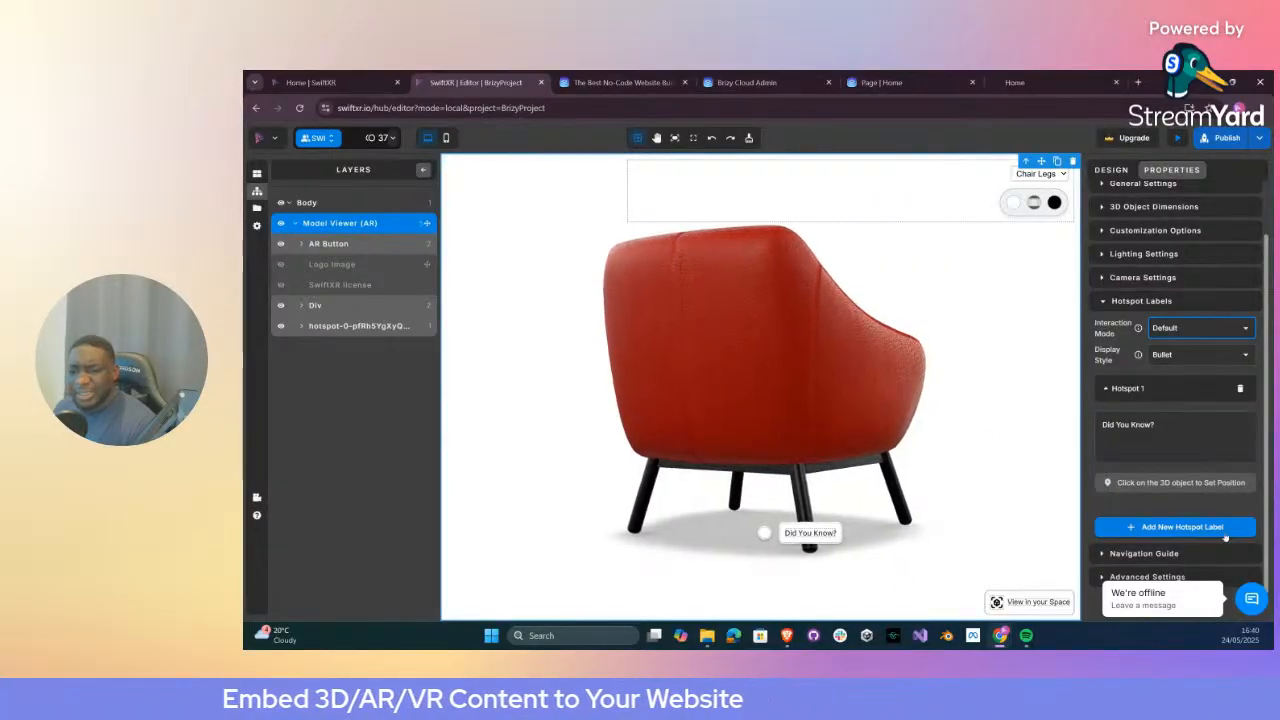
# Set the hotspot labels to On Click interaction and Text display style, and title Hotspot 1 "Did You Know?"
pyautogui.click(1203, 331)
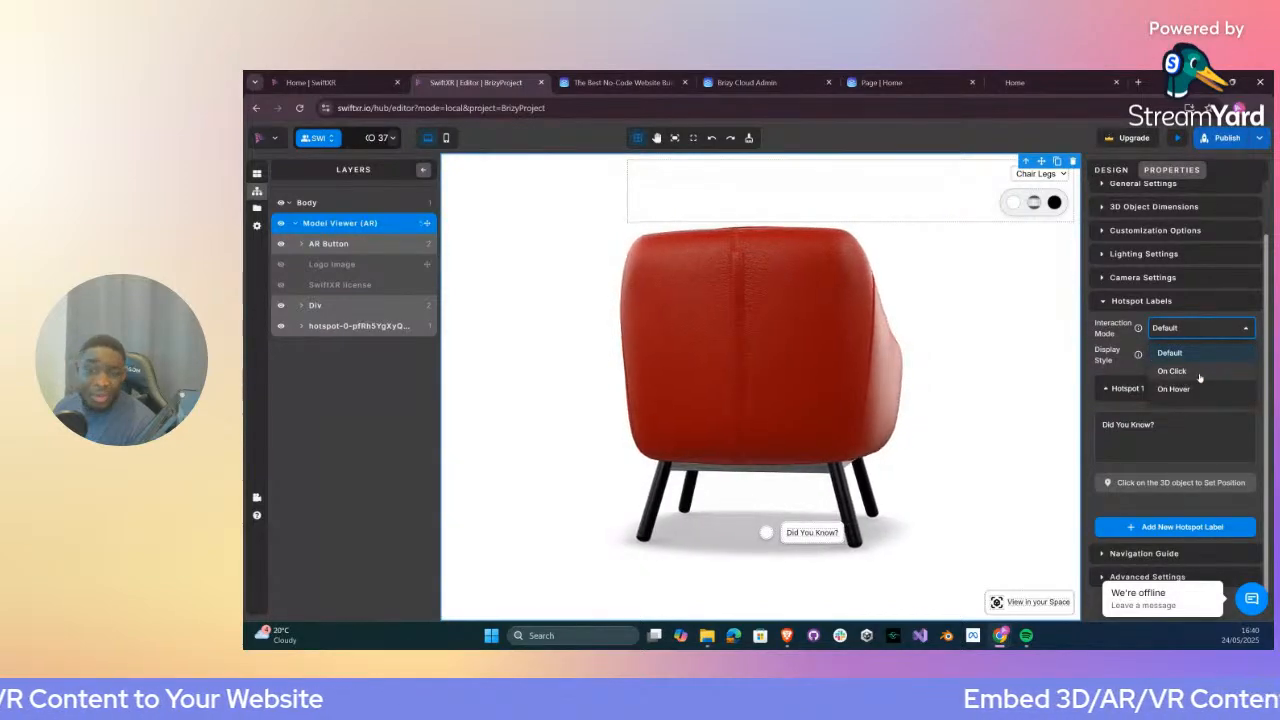
pyautogui.click(1200, 375)
pyautogui.click(1203, 354)
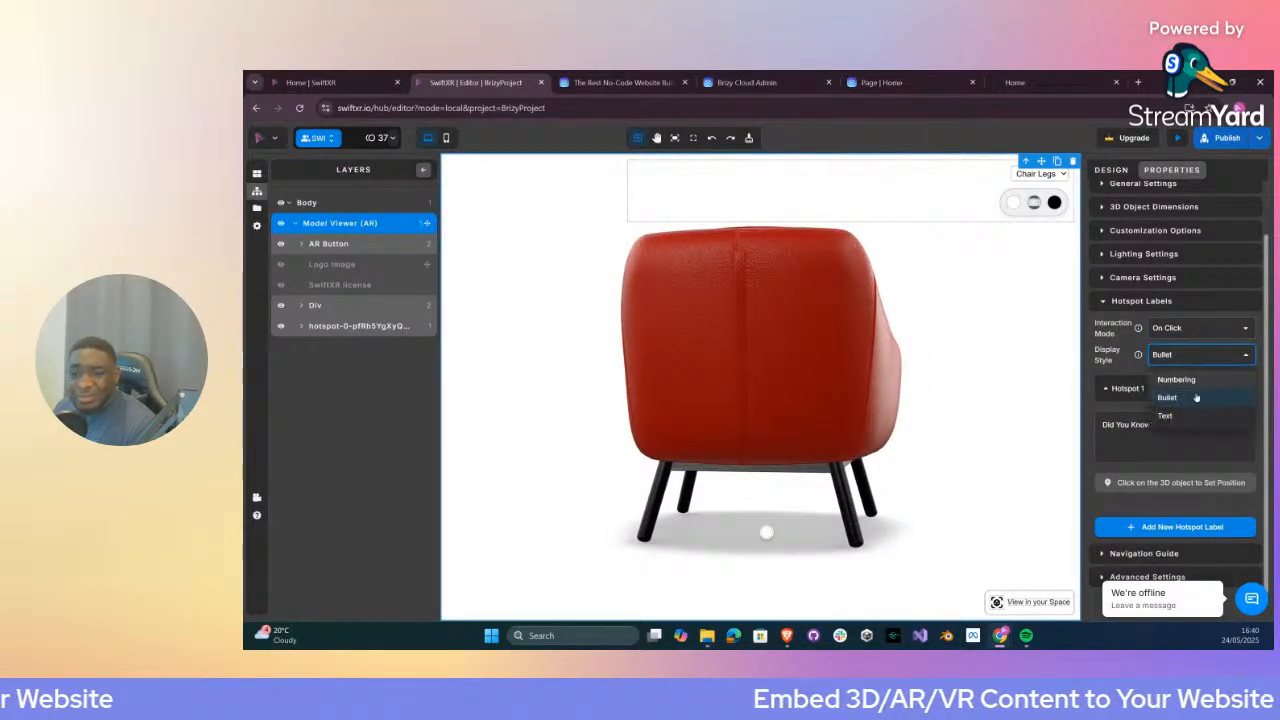
pyautogui.click(1203, 415)
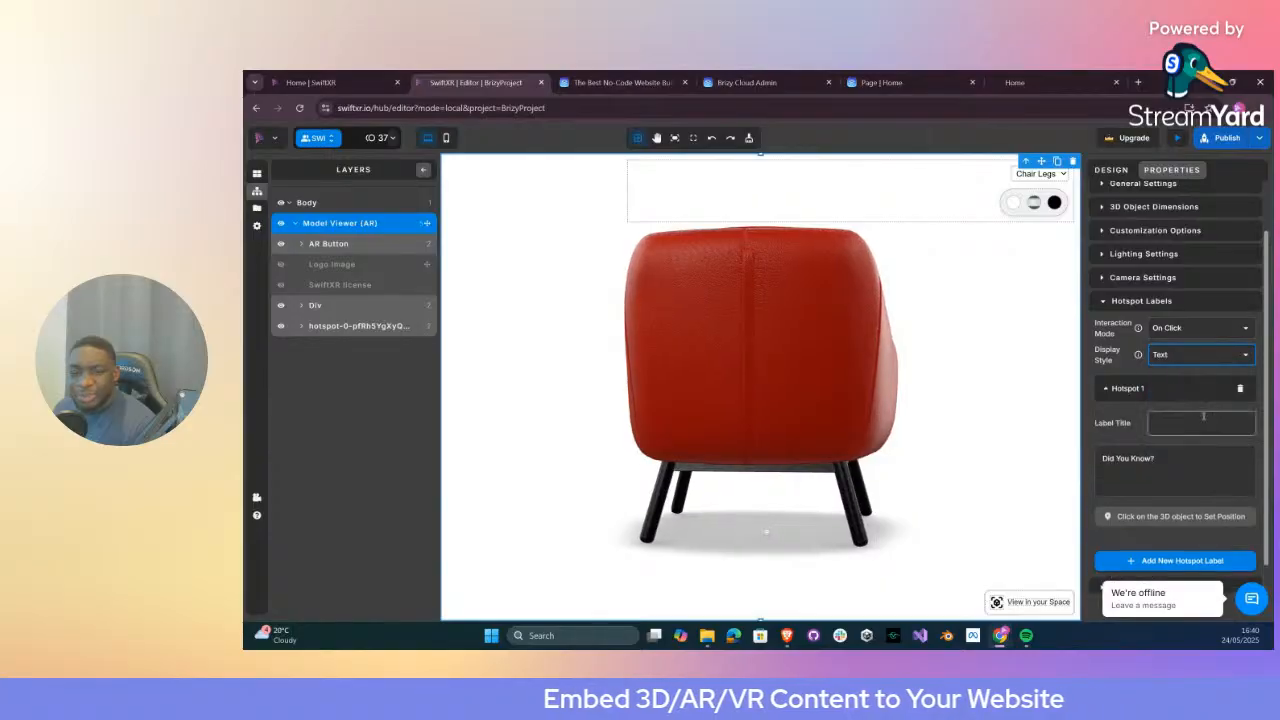
pyautogui.moveTo(966, 432); pyautogui.dragTo(876, 450)
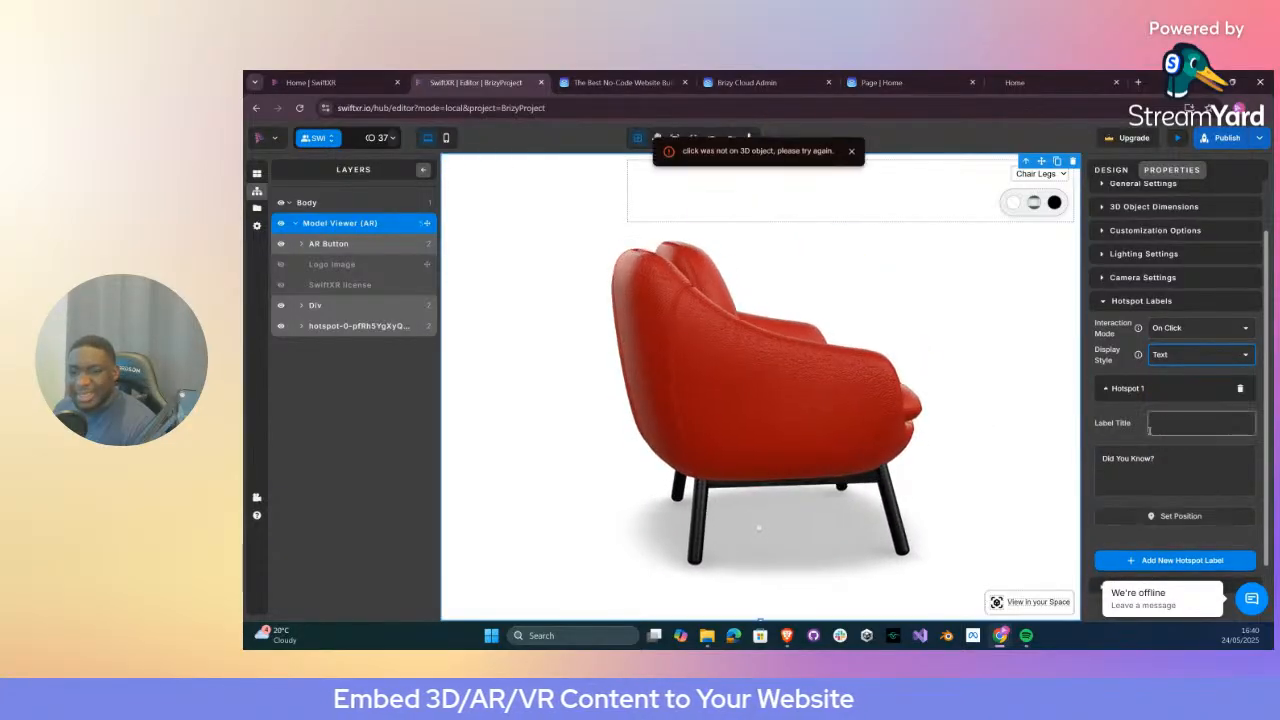
pyautogui.write('Did You Know?')
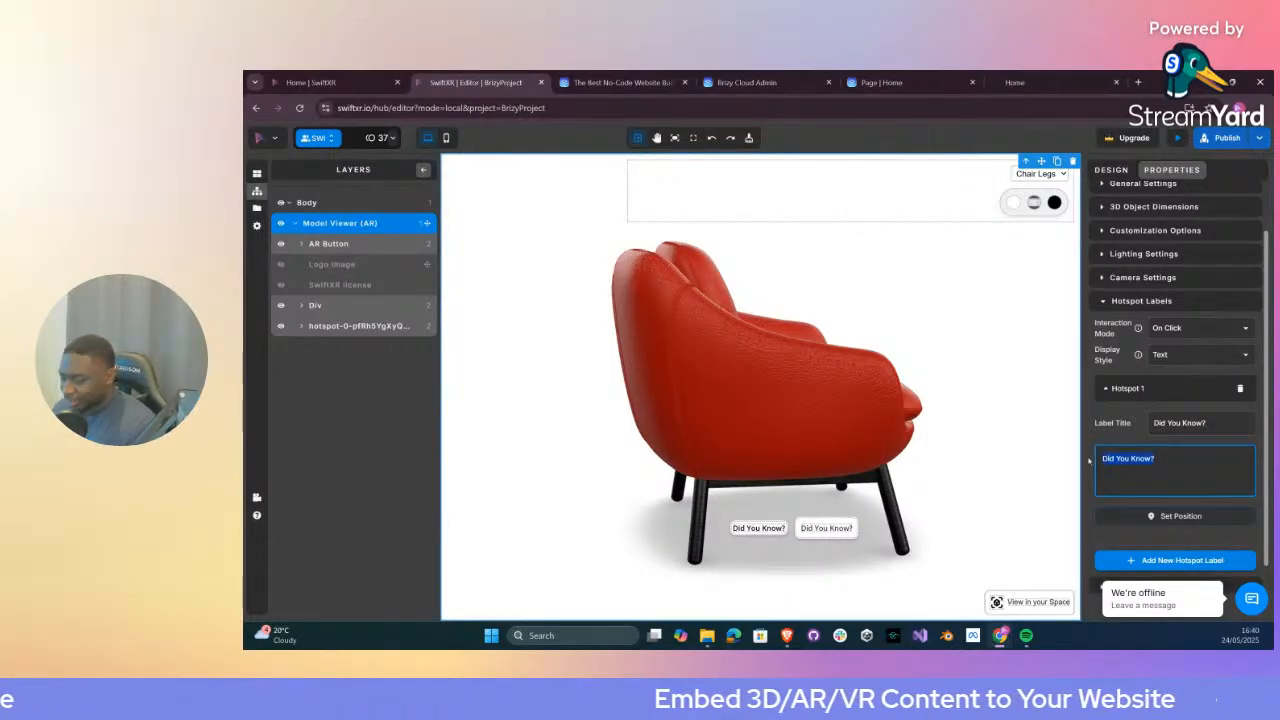
# Replace Hotspot 1's label text with "This Material was made using the rarest textile on earth and only 4 units are avaiable across the world!"
pyautogui.write('This Material was')
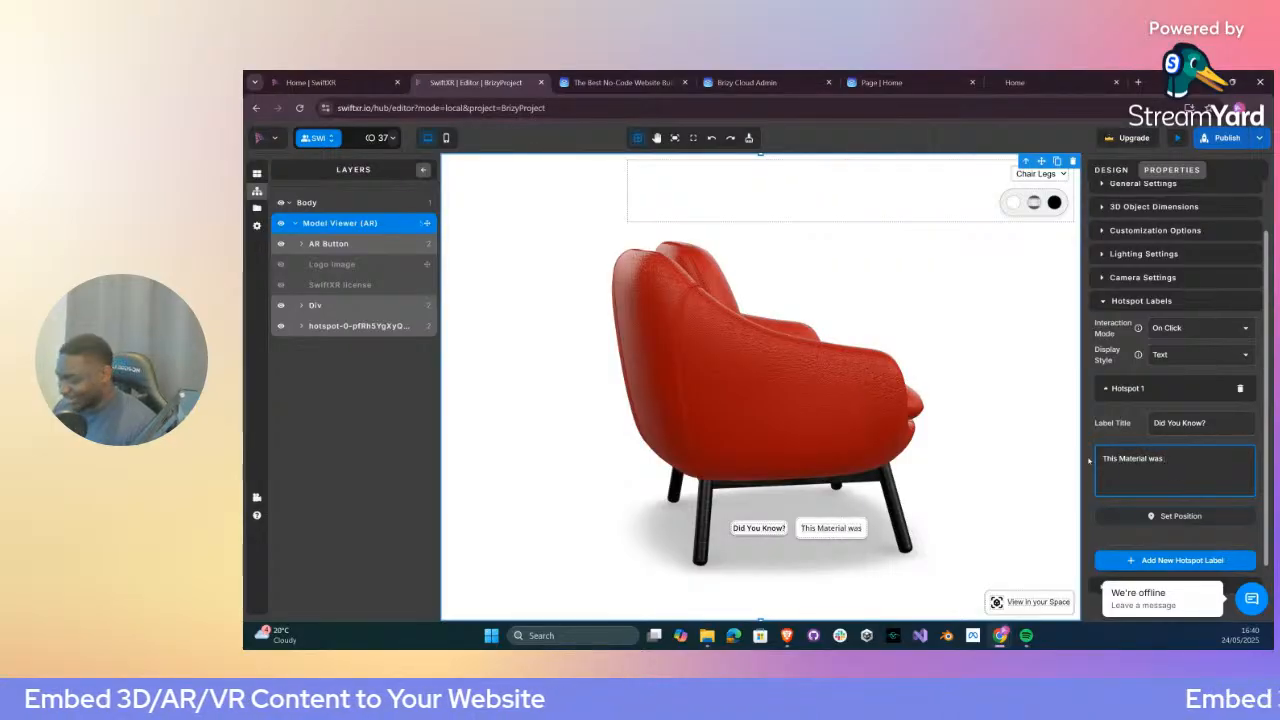
pyautogui.write('mad')
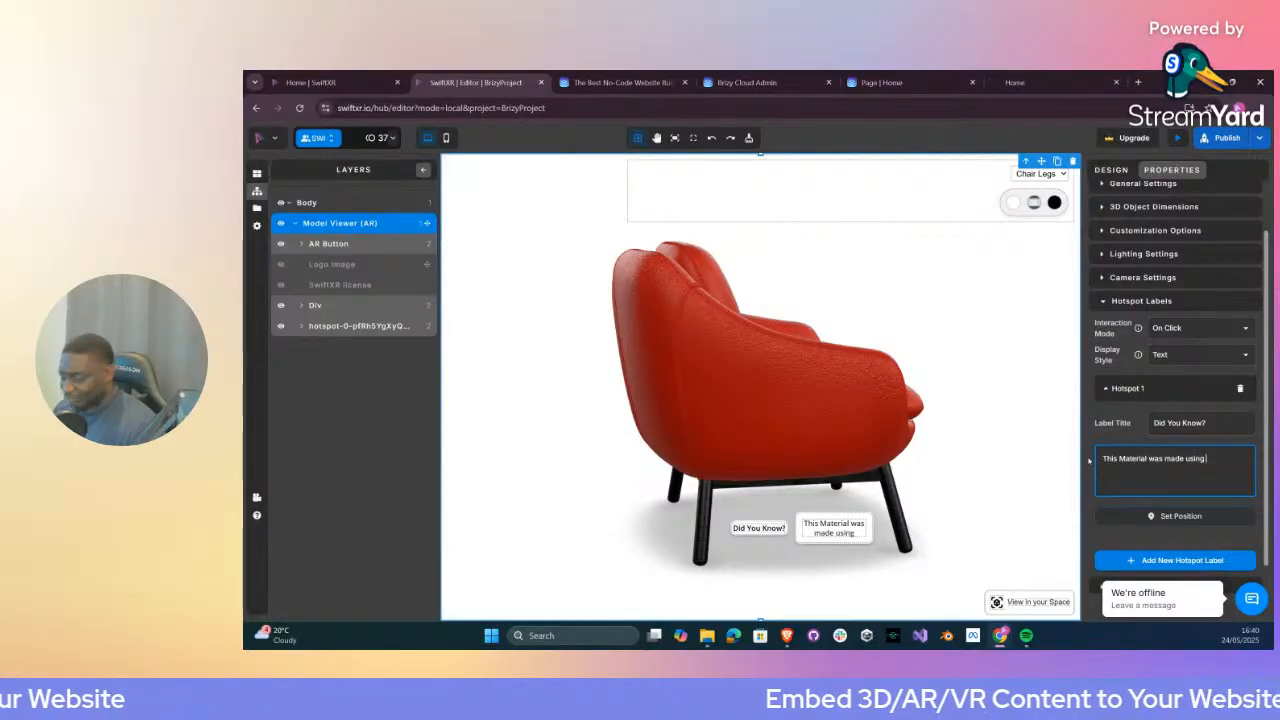
pyautogui.write('e using')
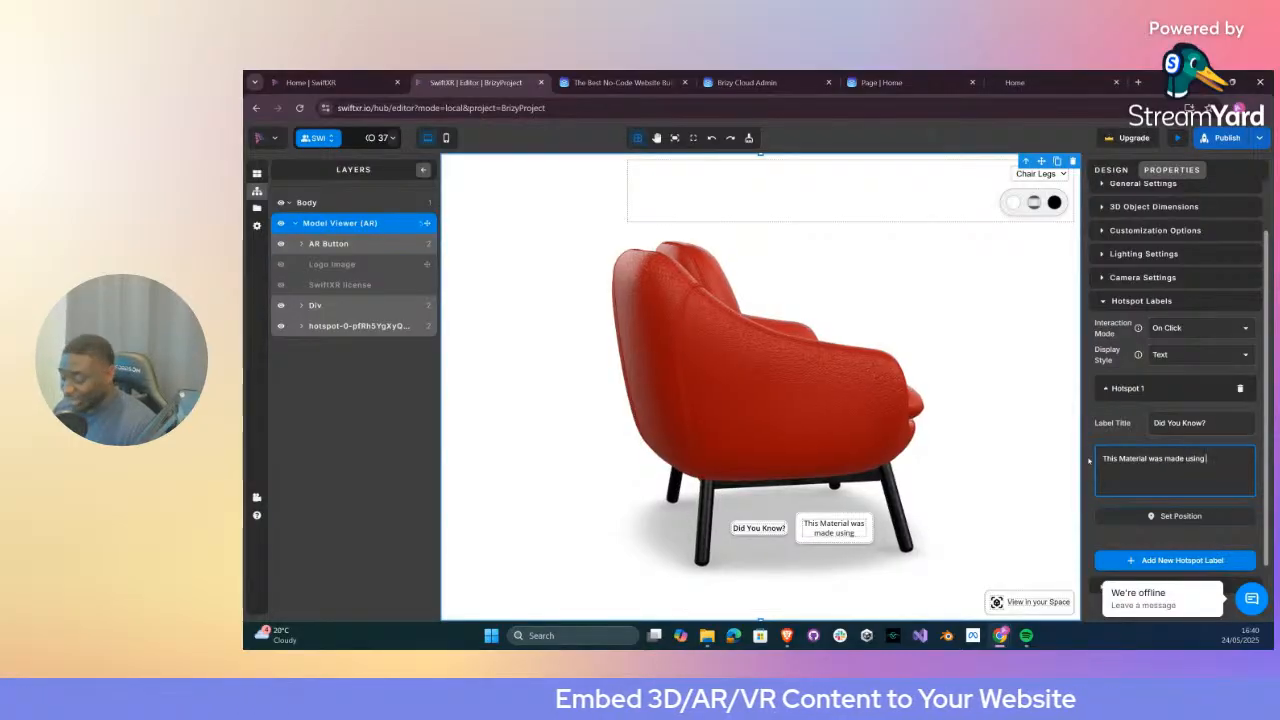
pyautogui.write(' s')
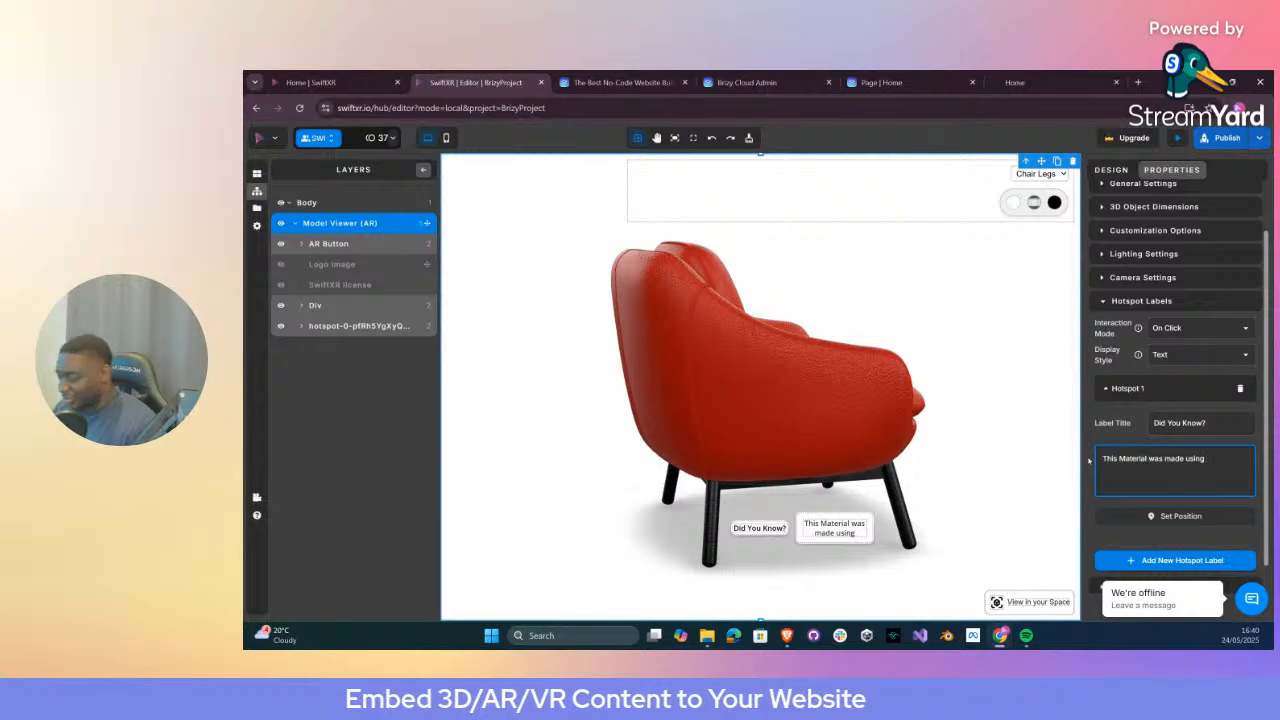
pyautogui.write('st textile on ea')
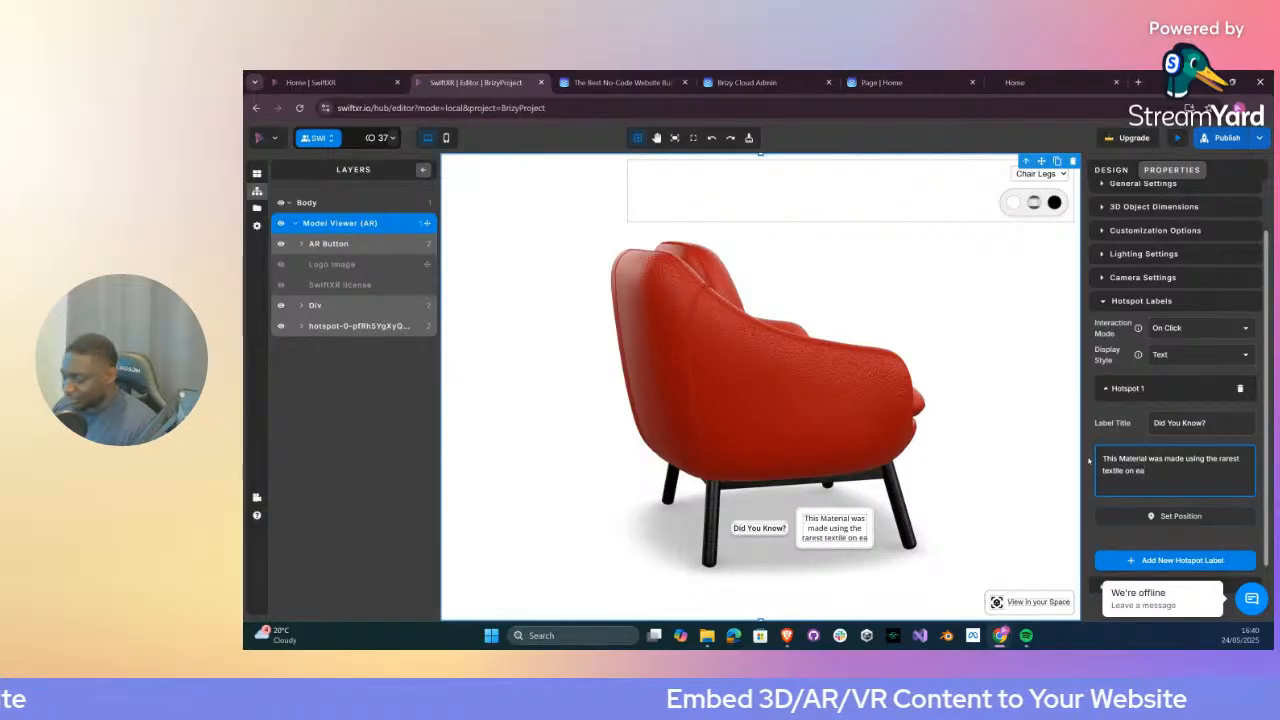
pyautogui.write('rth and it is')
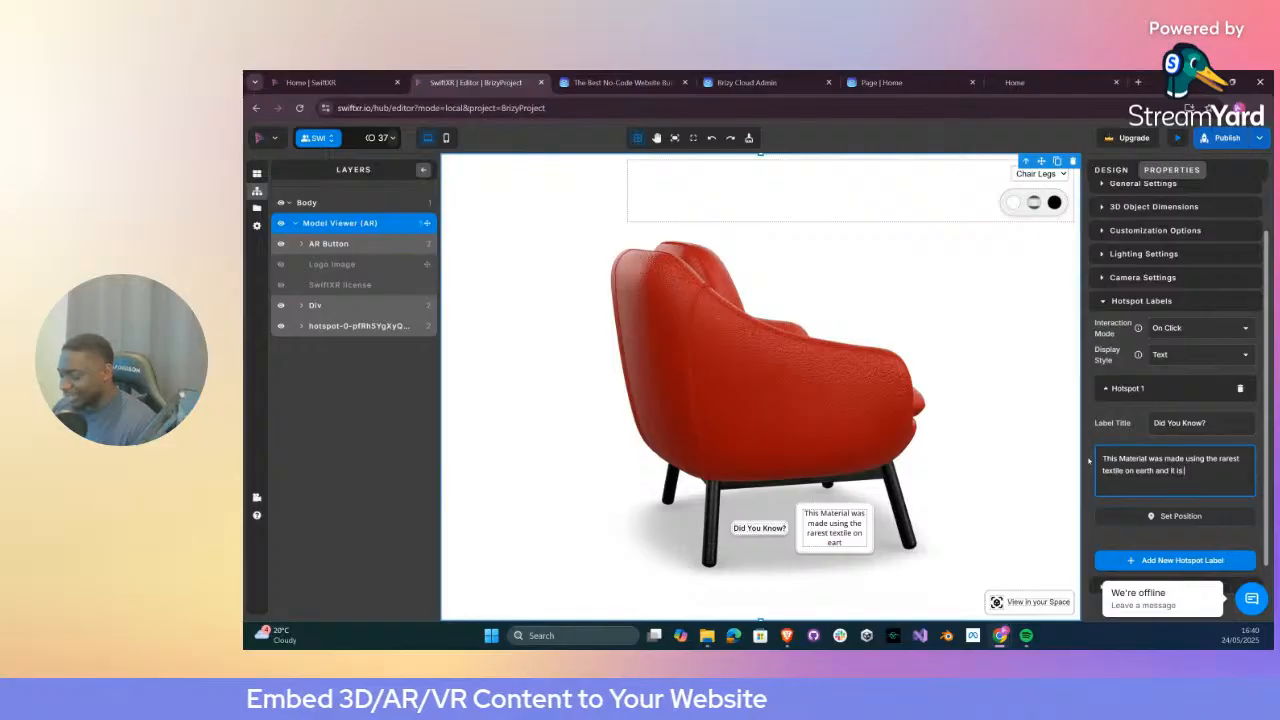
pyautogui.write(' only avb')
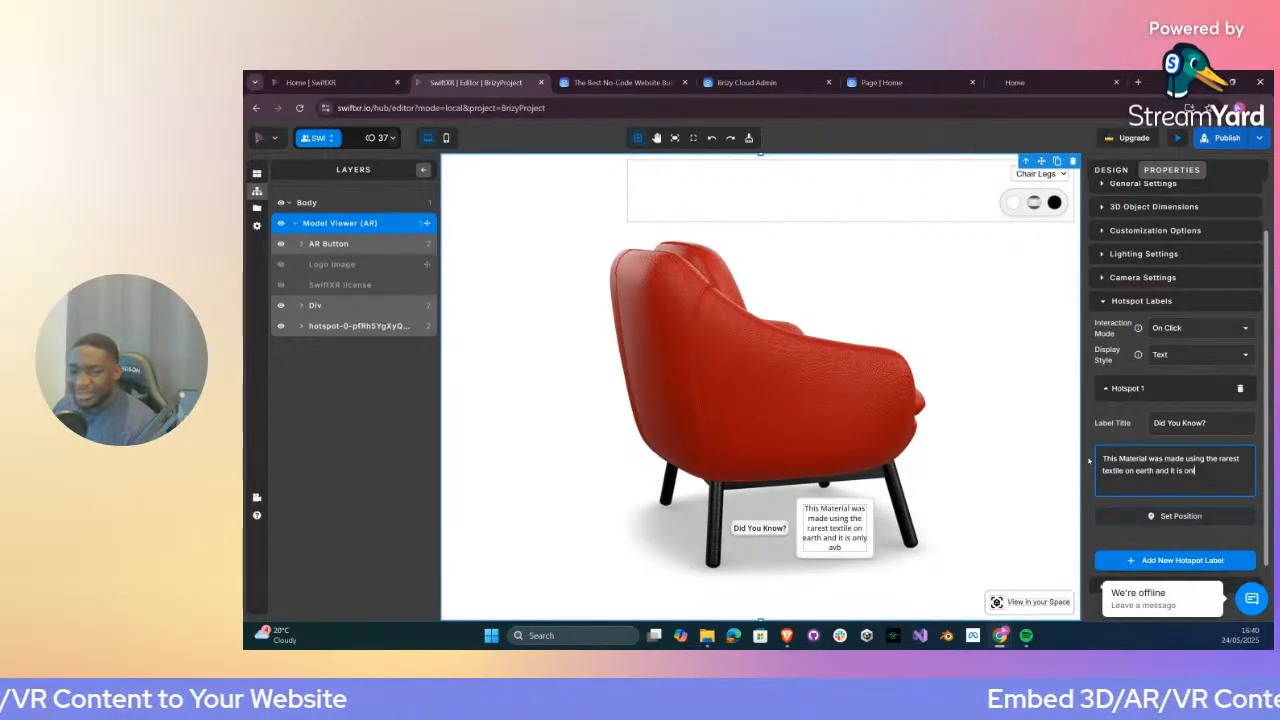
pyautogui.press('BackSpace')
pyautogui.press('BackSpace')
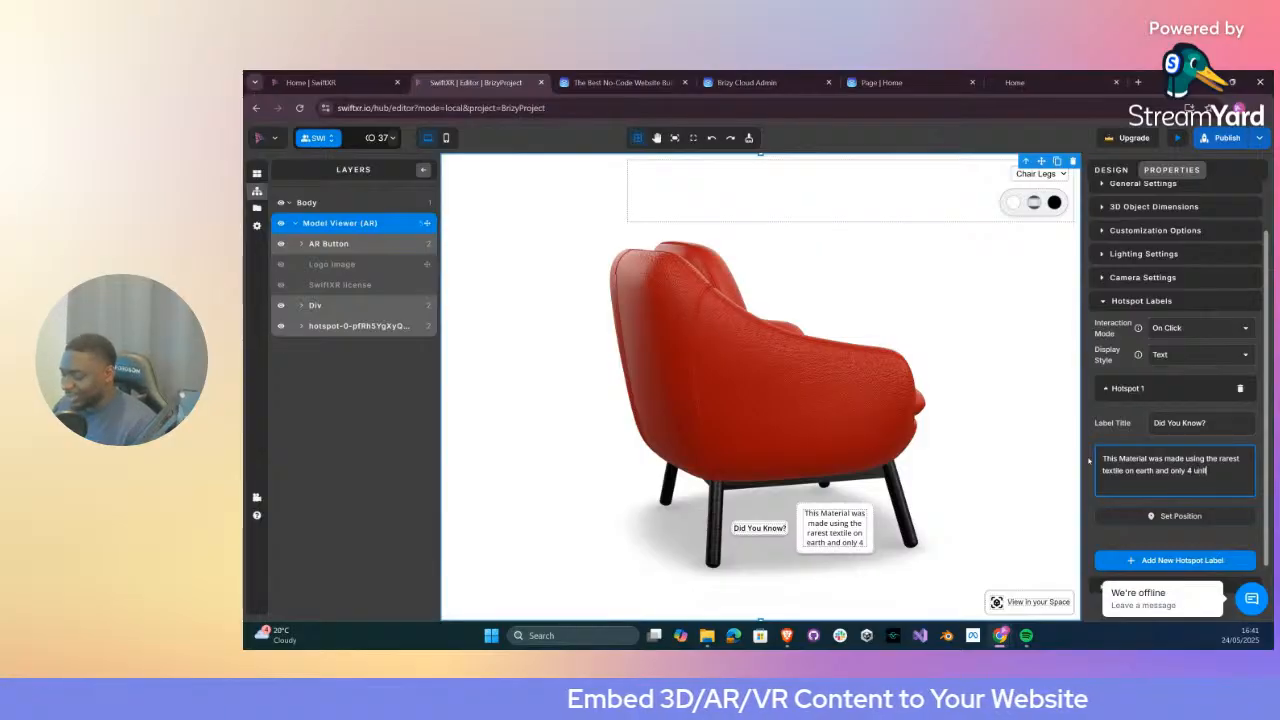
pyautogui.write('s a')
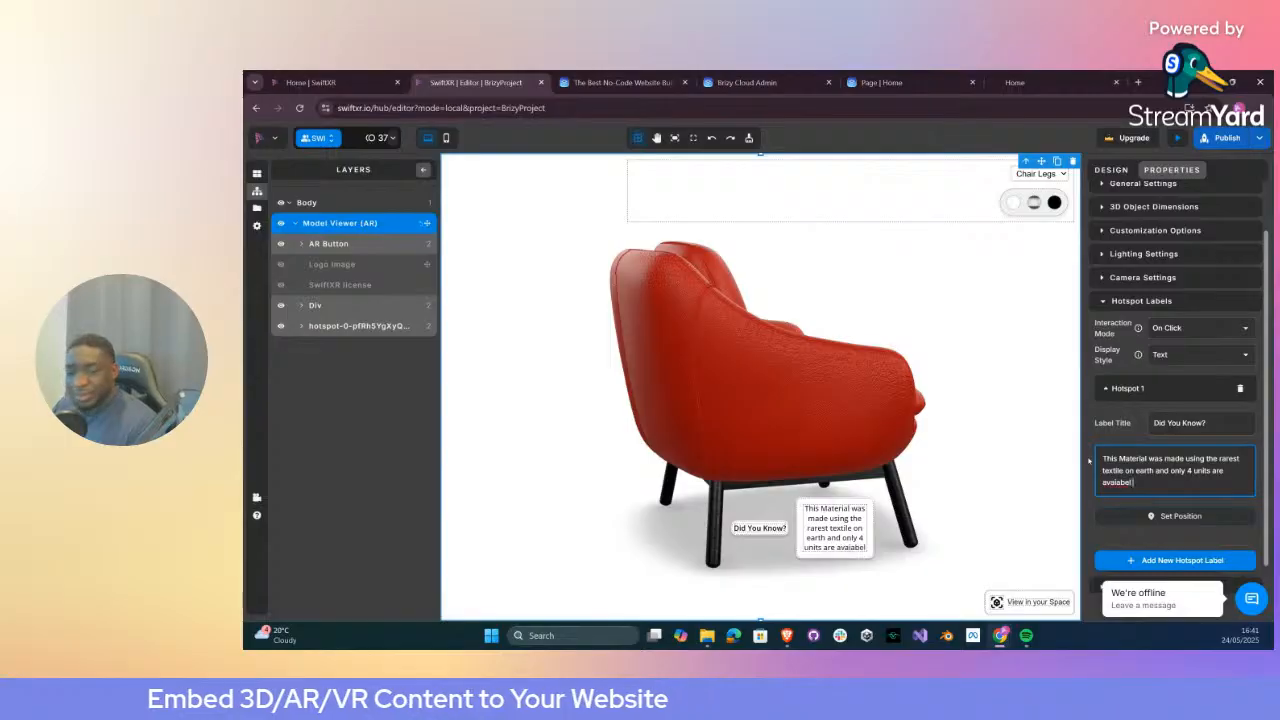
pyautogui.write('re avaiable across the world!')
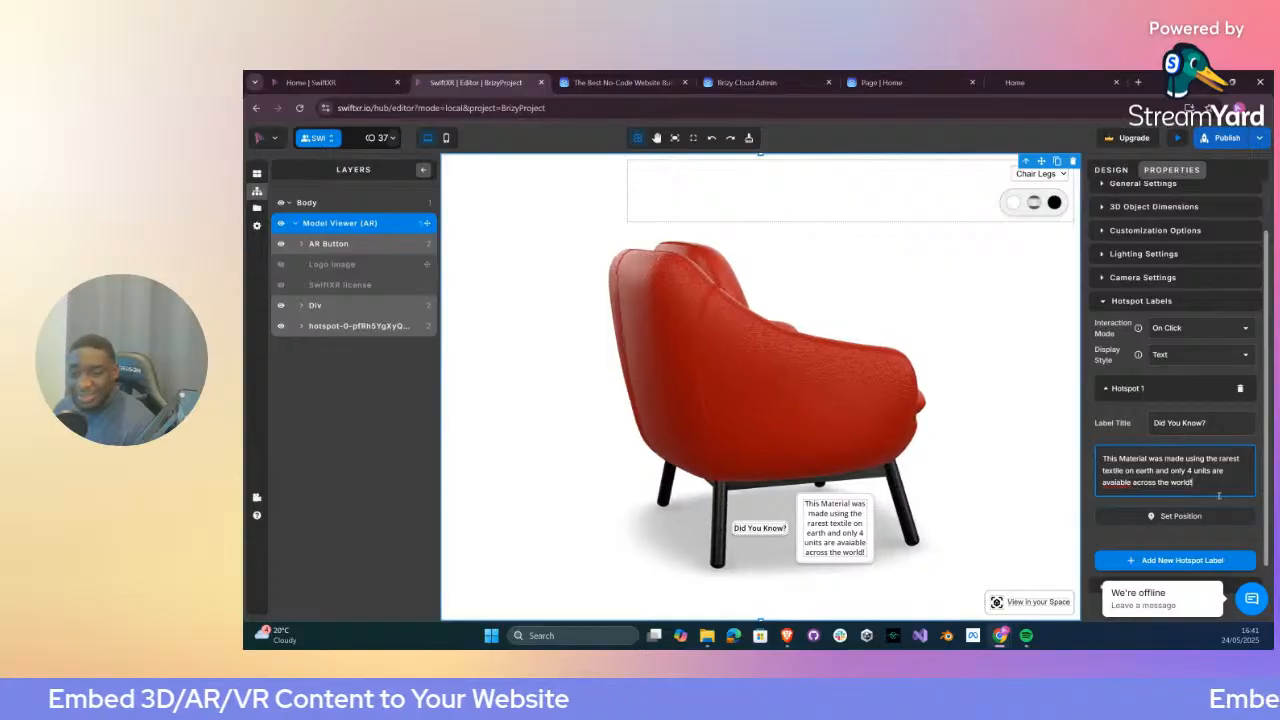
# Position Hotspot 1 on the upper front of the chair's backrest cushion
pyautogui.click(1190, 516)
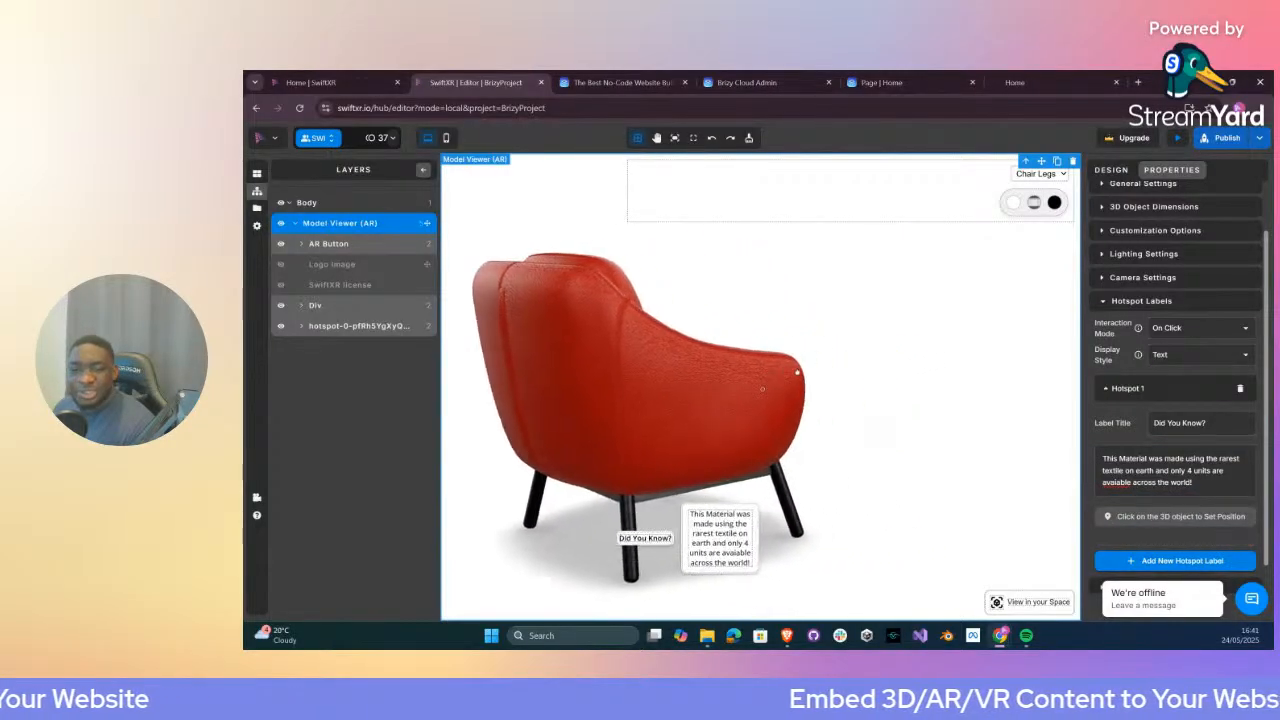
pyautogui.click(763, 351)
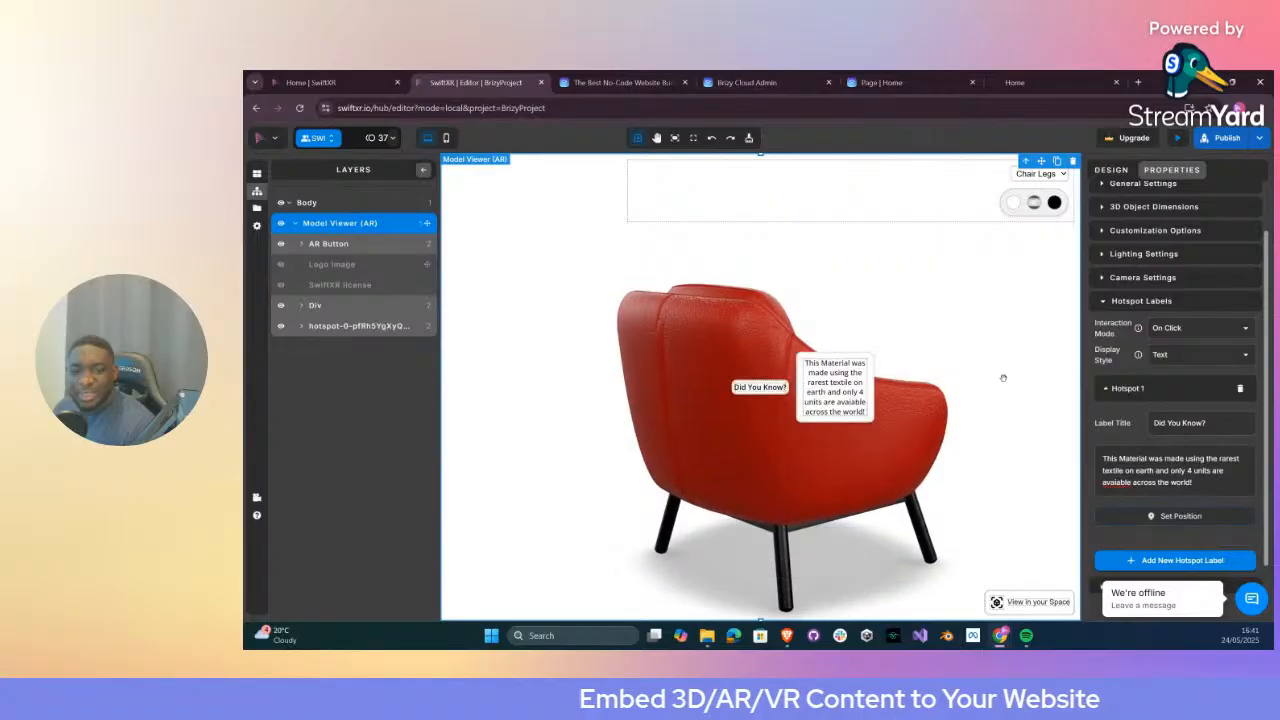
pyautogui.moveTo(1019, 371); pyautogui.dragTo(840, 397)
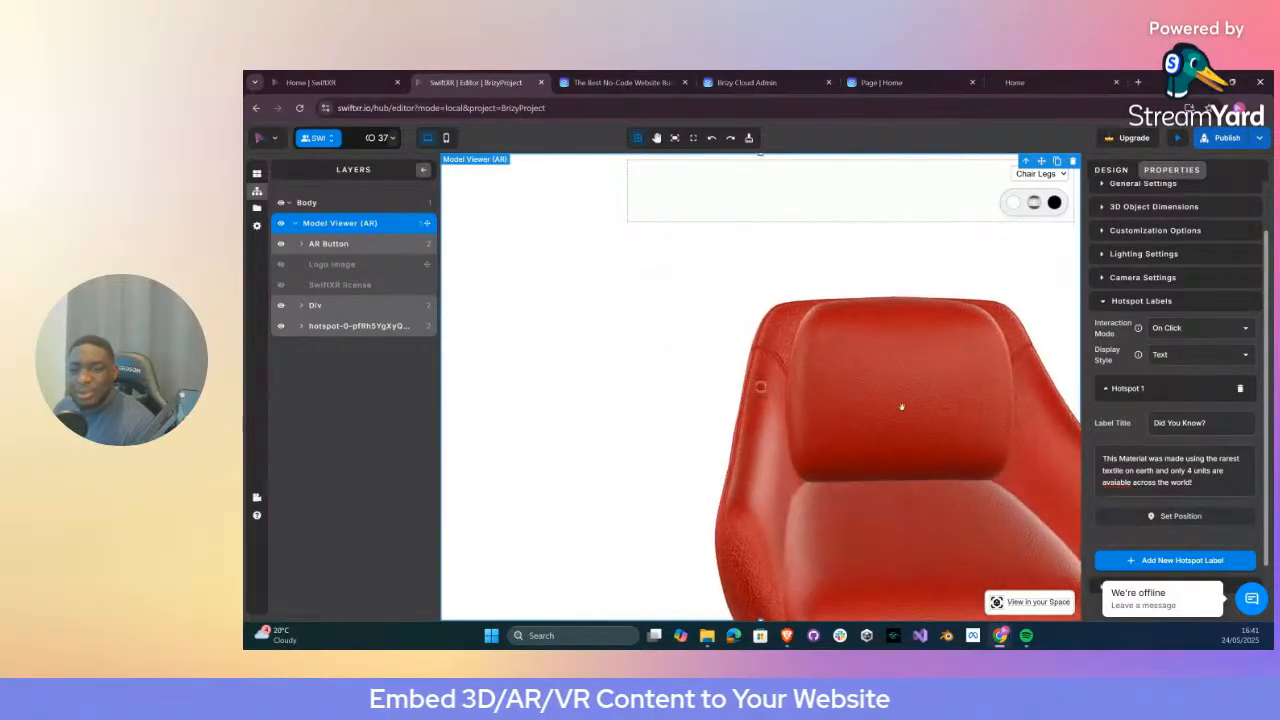
pyautogui.click(1170, 516)
pyautogui.click(891, 374)
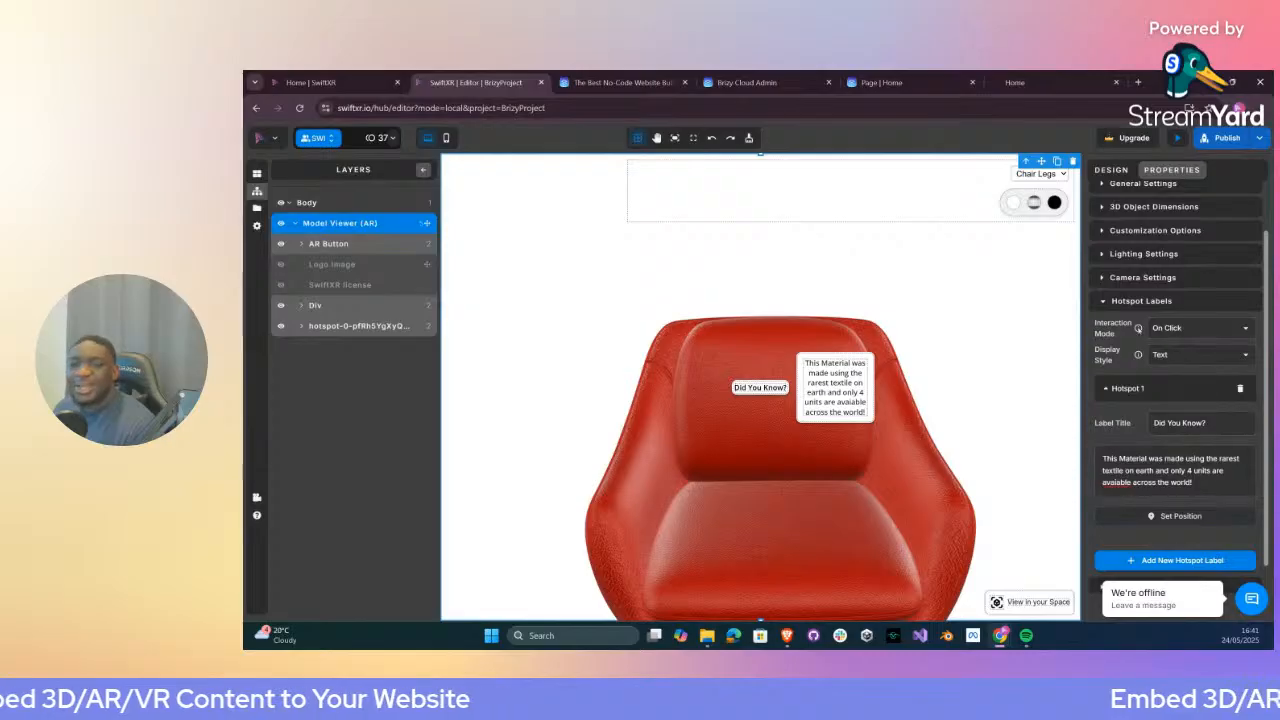
# Keep the On Click interaction mode, preview the project to test the "Did You Know?" hotspot on the chair, and close the preview
pyautogui.click(1153, 328)
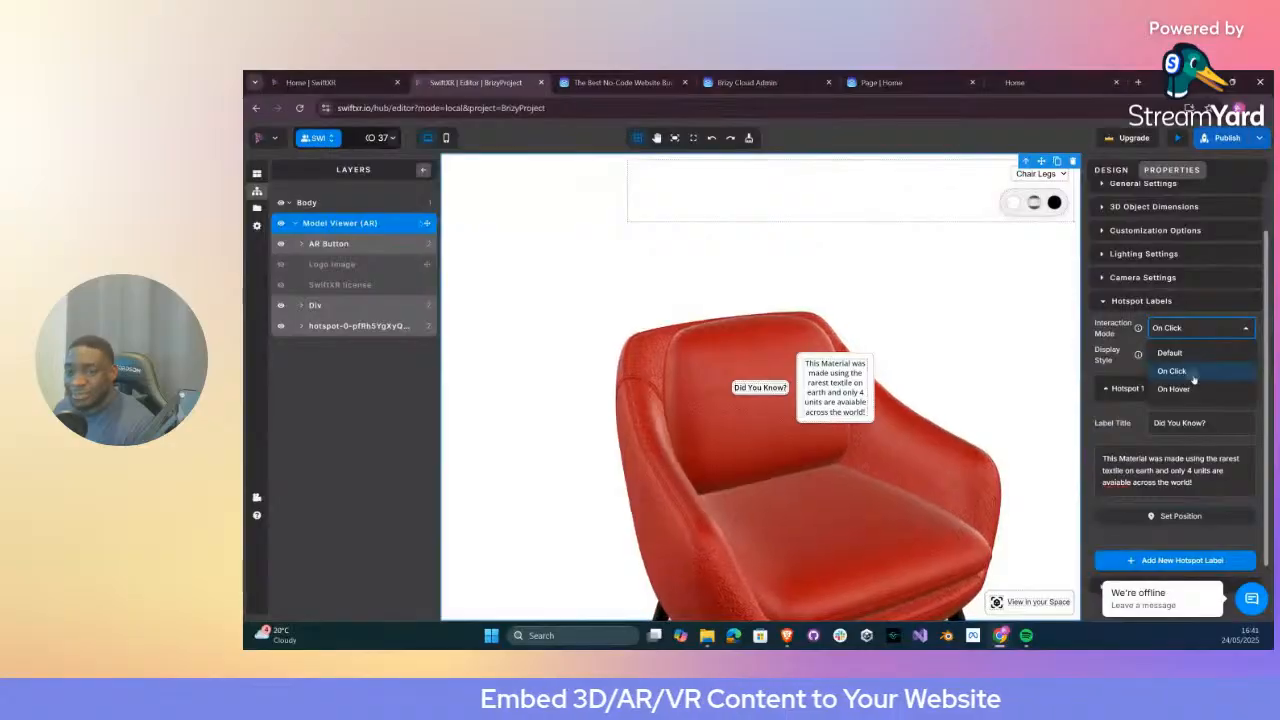
pyautogui.click(1193, 375)
pyautogui.click(1177, 138)
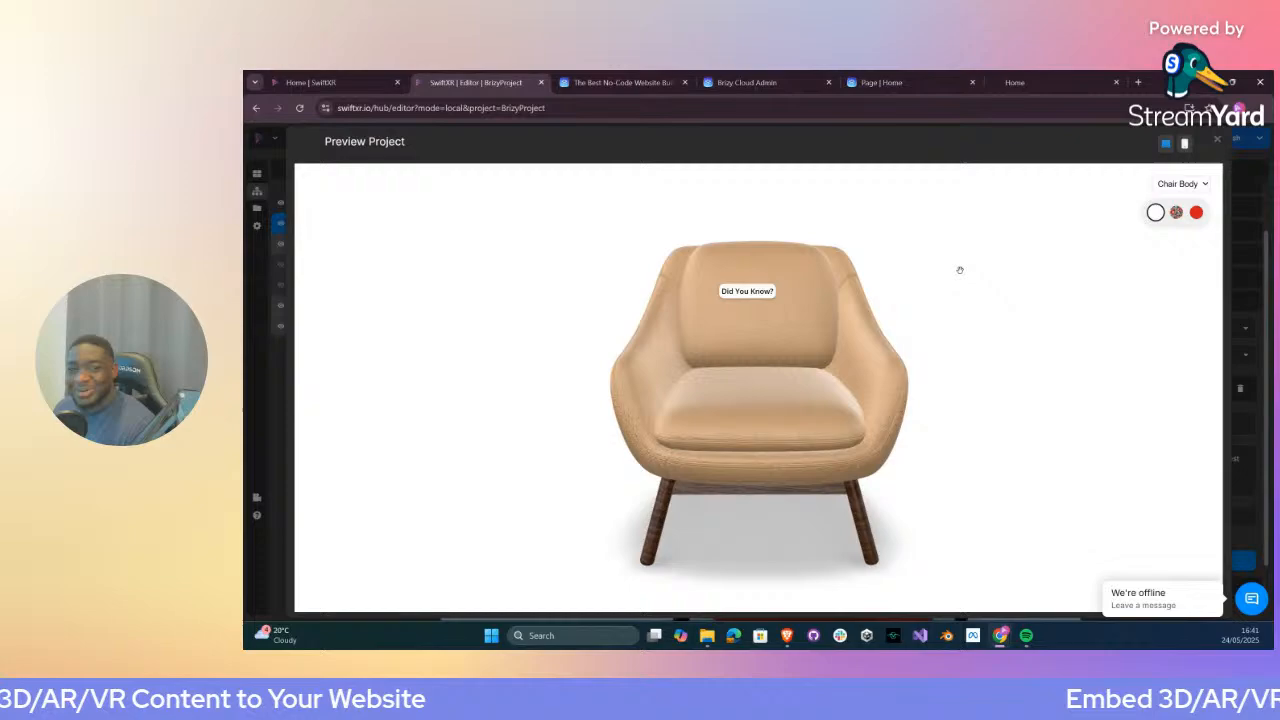
pyautogui.click(757, 291)
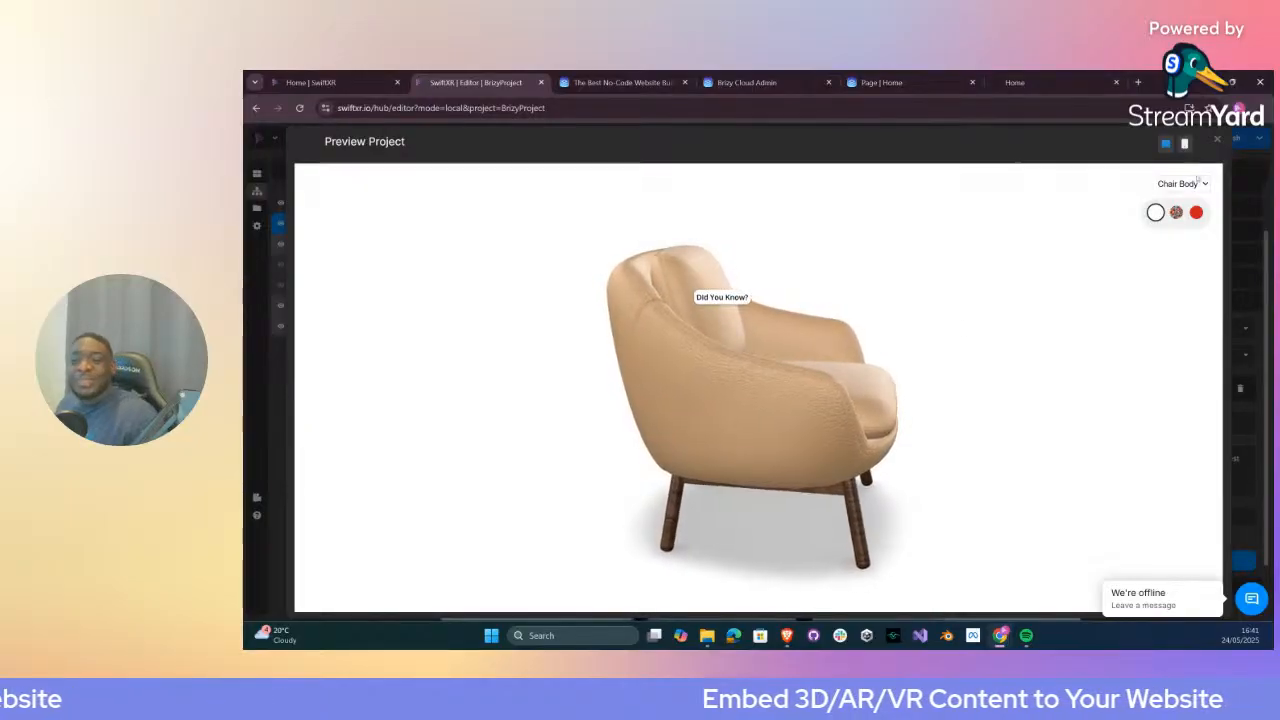
pyautogui.click(1217, 140)
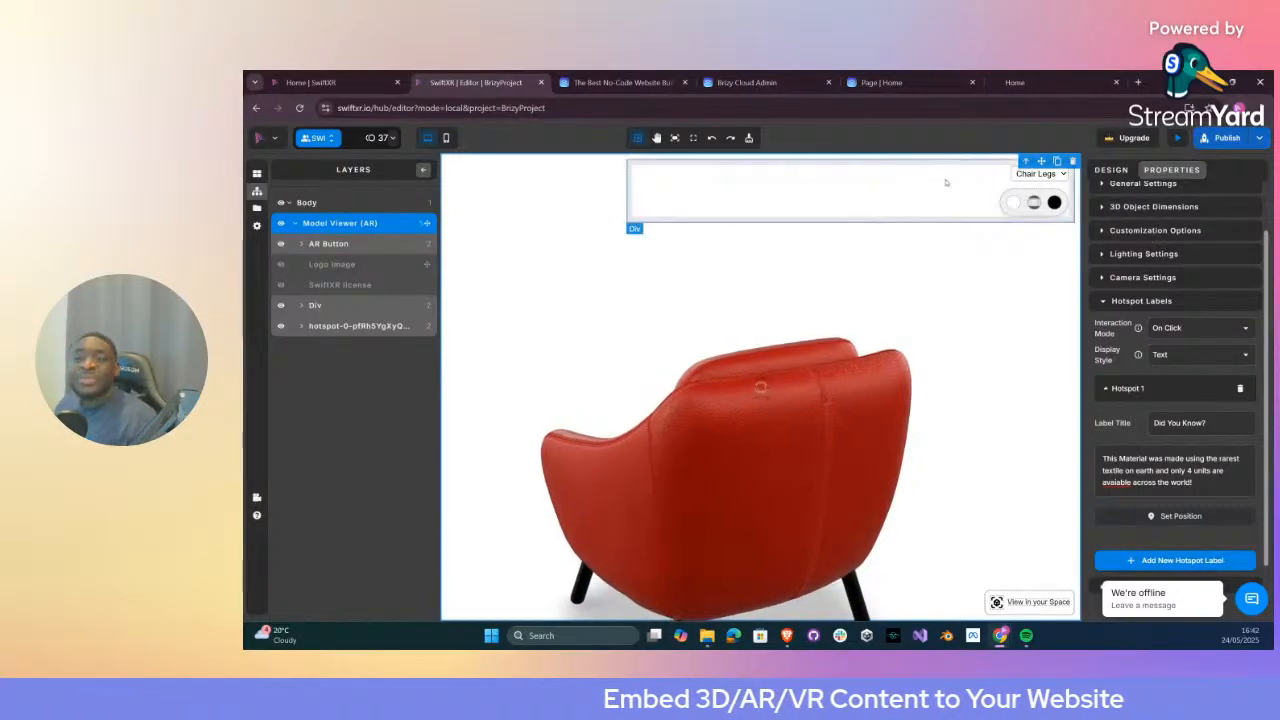
# Publish the update to the SwiftXR chair project and reload the live Design Loft website to load the published hotspot
pyautogui.click(1232, 140)
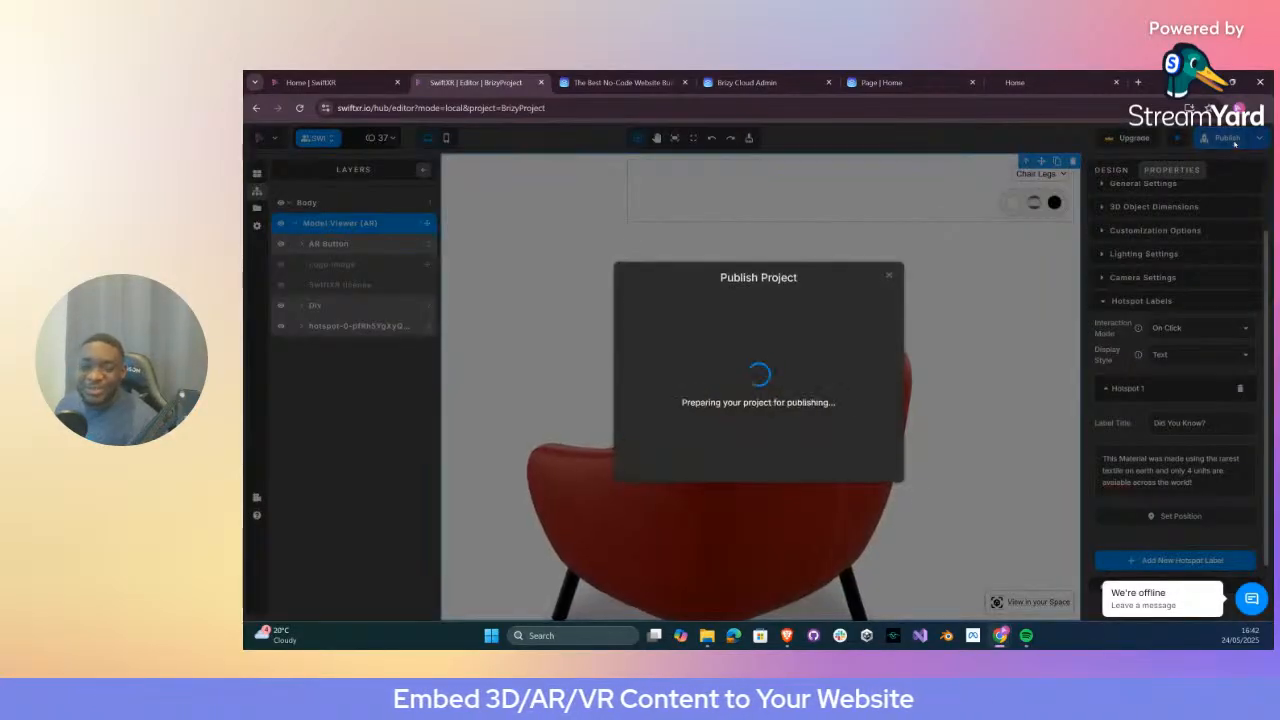
pyautogui.click(810, 425)
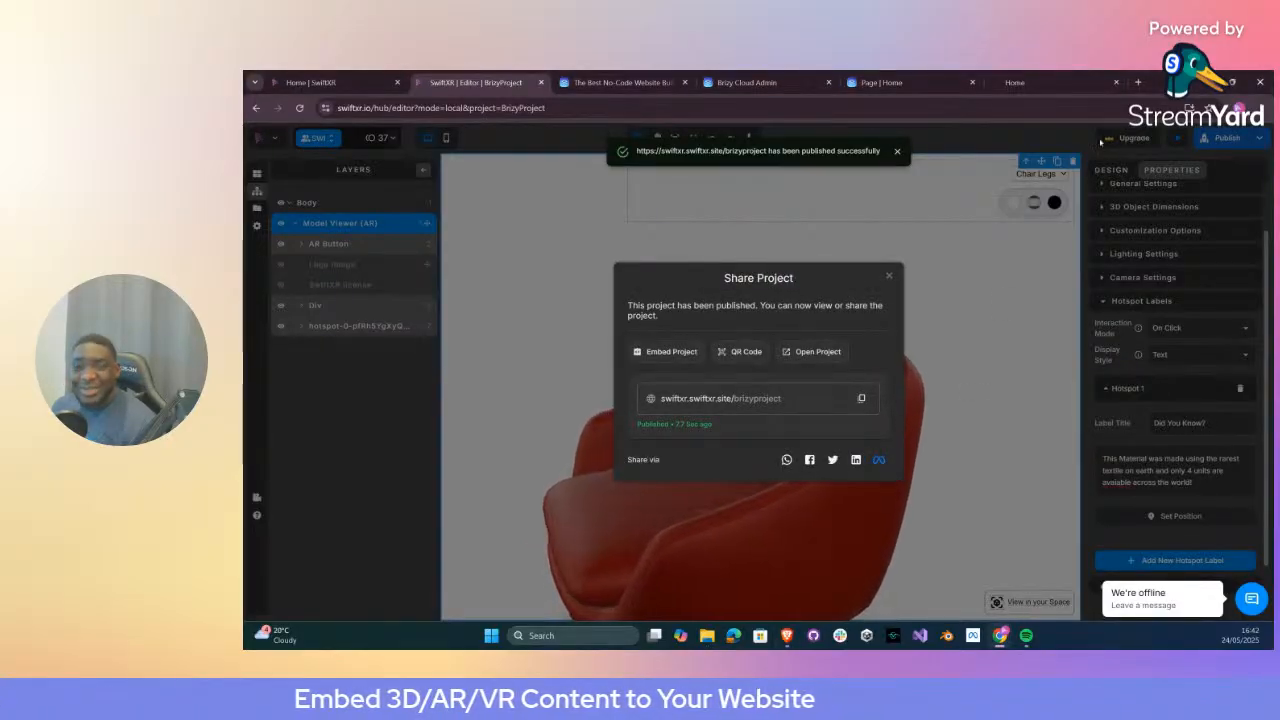
pyautogui.click(1035, 84)
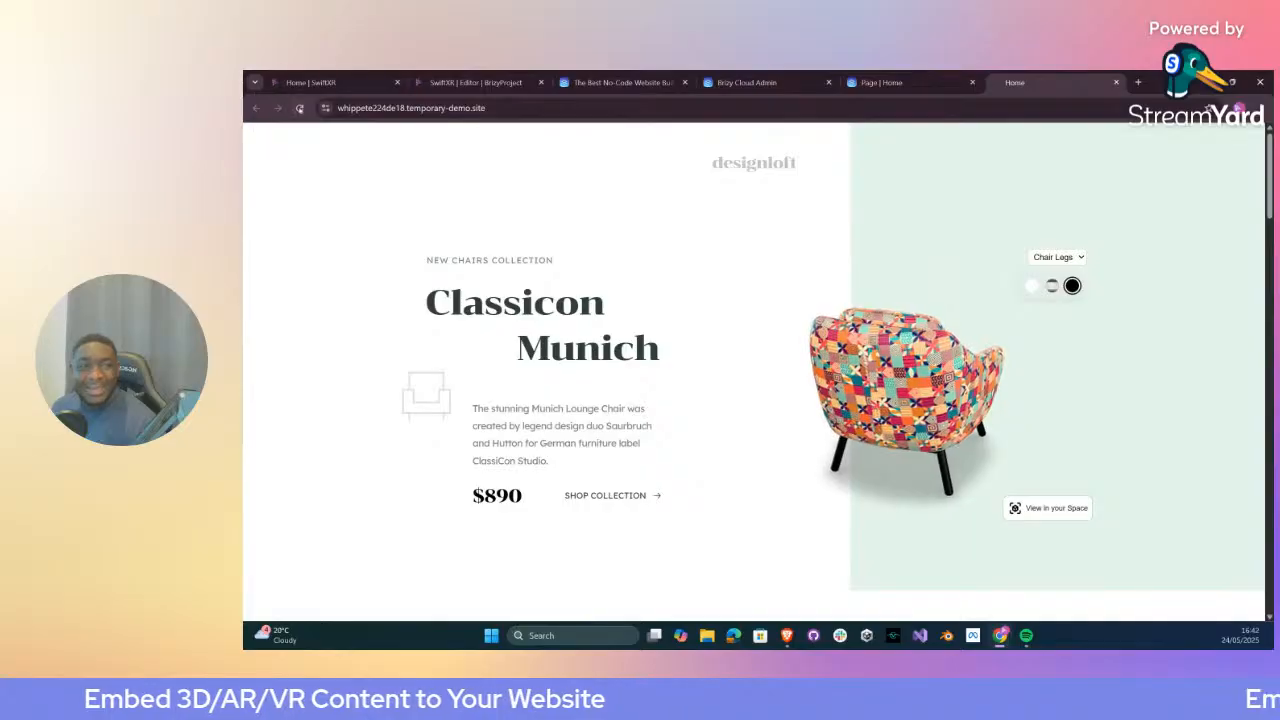
pyautogui.click(299, 107)
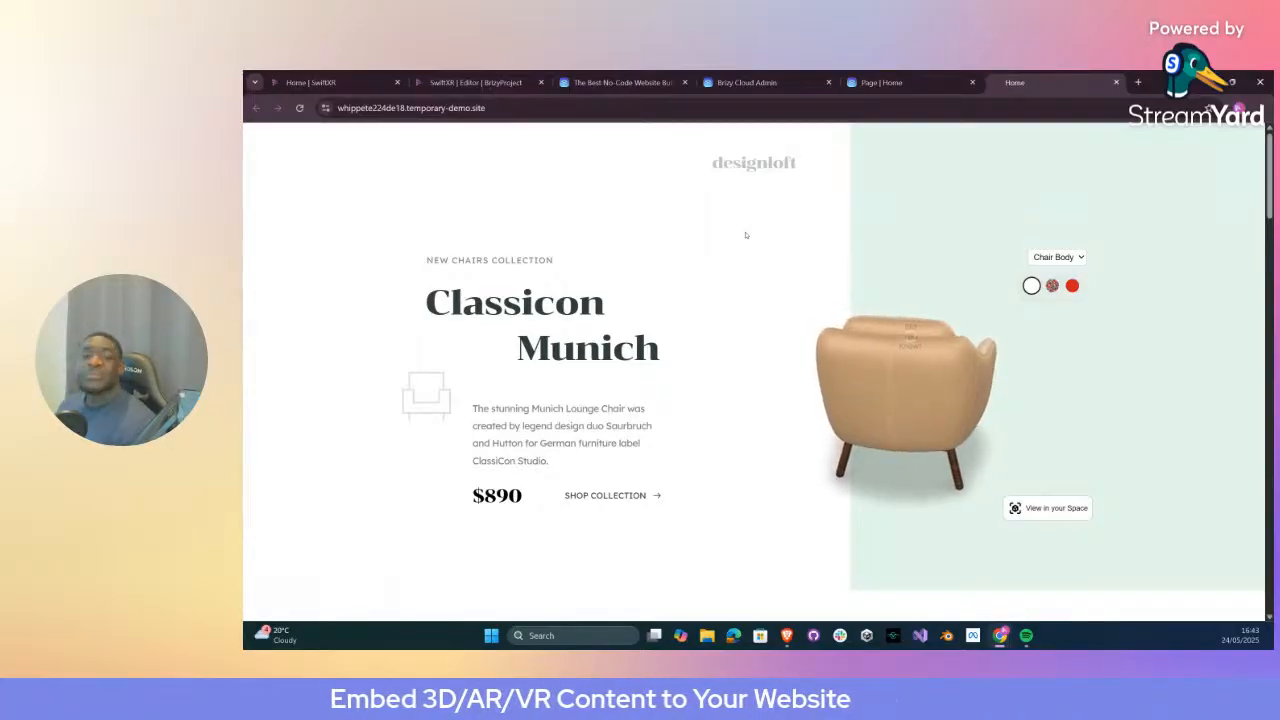
# Back in the SwiftXR editor, set the hotspot labels' interaction mode to On Hover and publish the project update
pyautogui.click(476, 82)
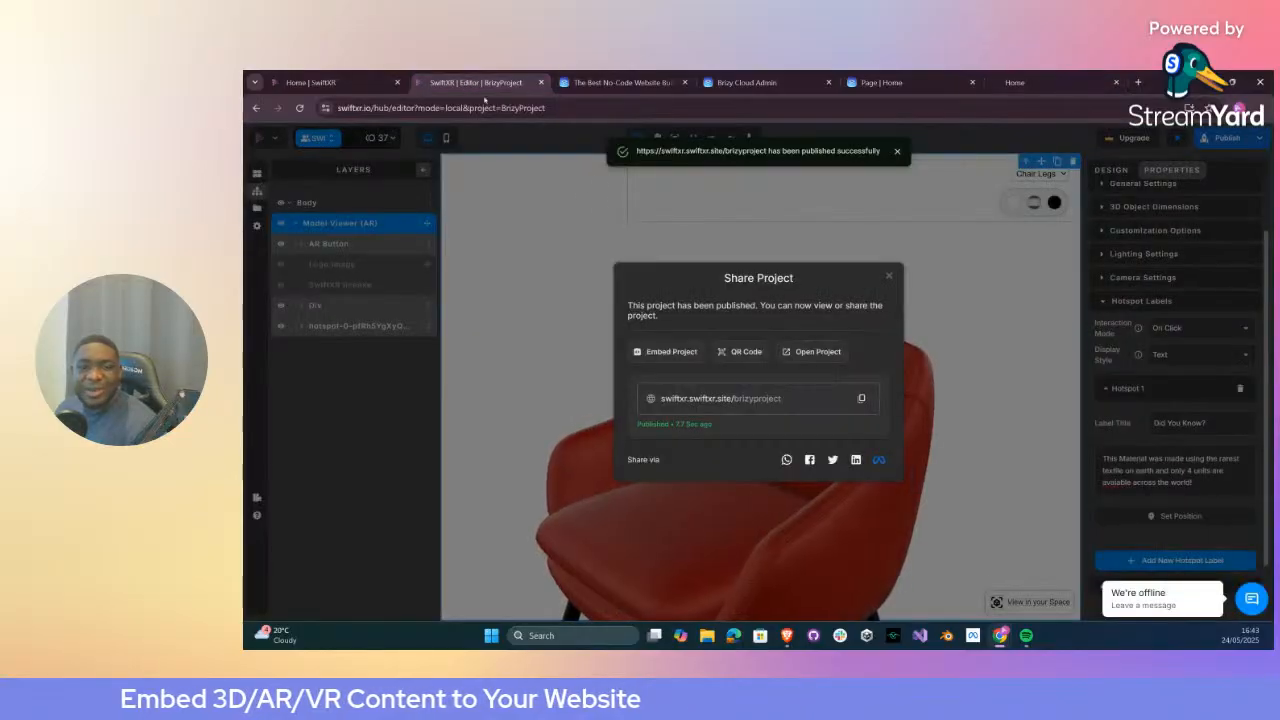
pyautogui.click(1044, 305)
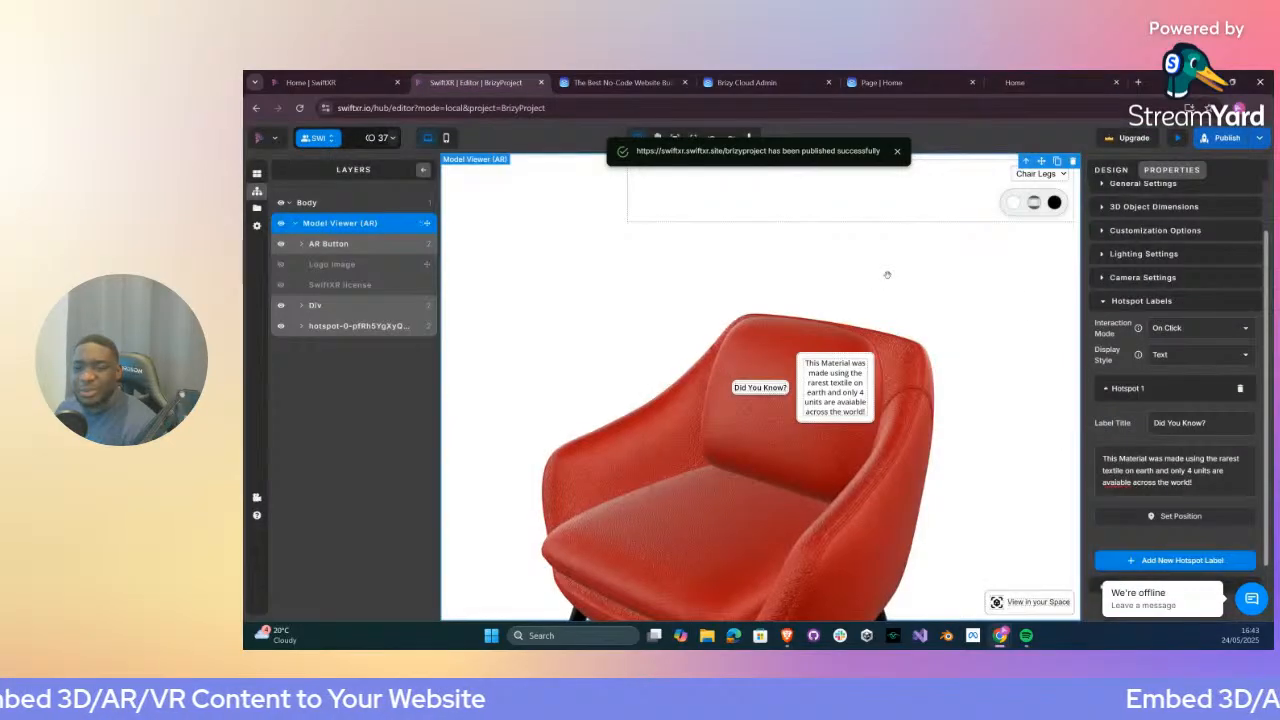
pyautogui.click(1200, 328)
pyautogui.click(1197, 389)
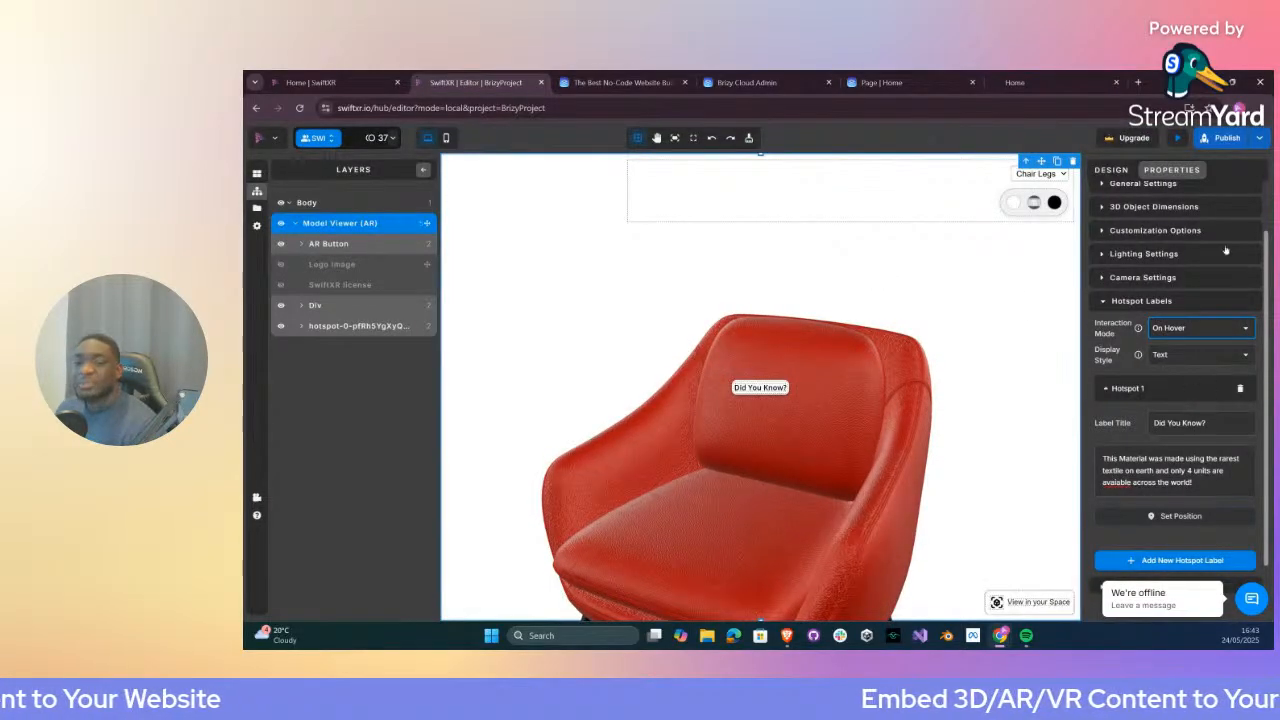
pyautogui.click(1229, 142)
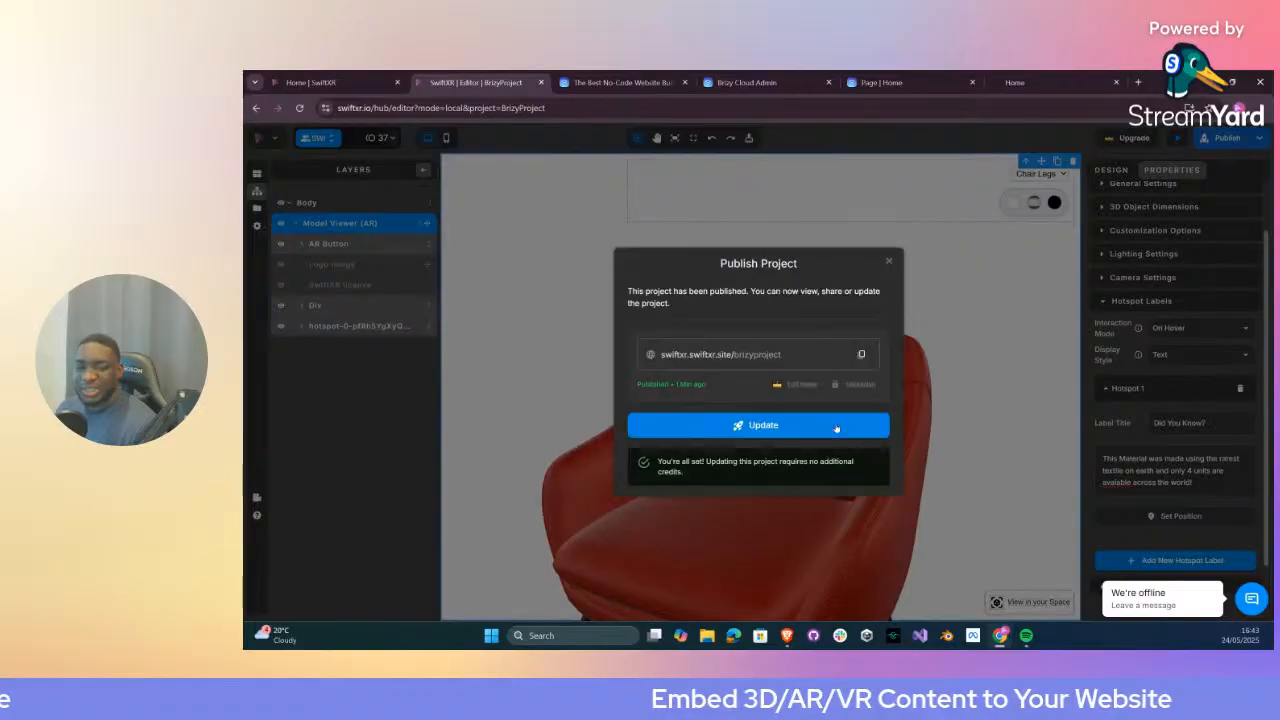
pyautogui.click(876, 428)
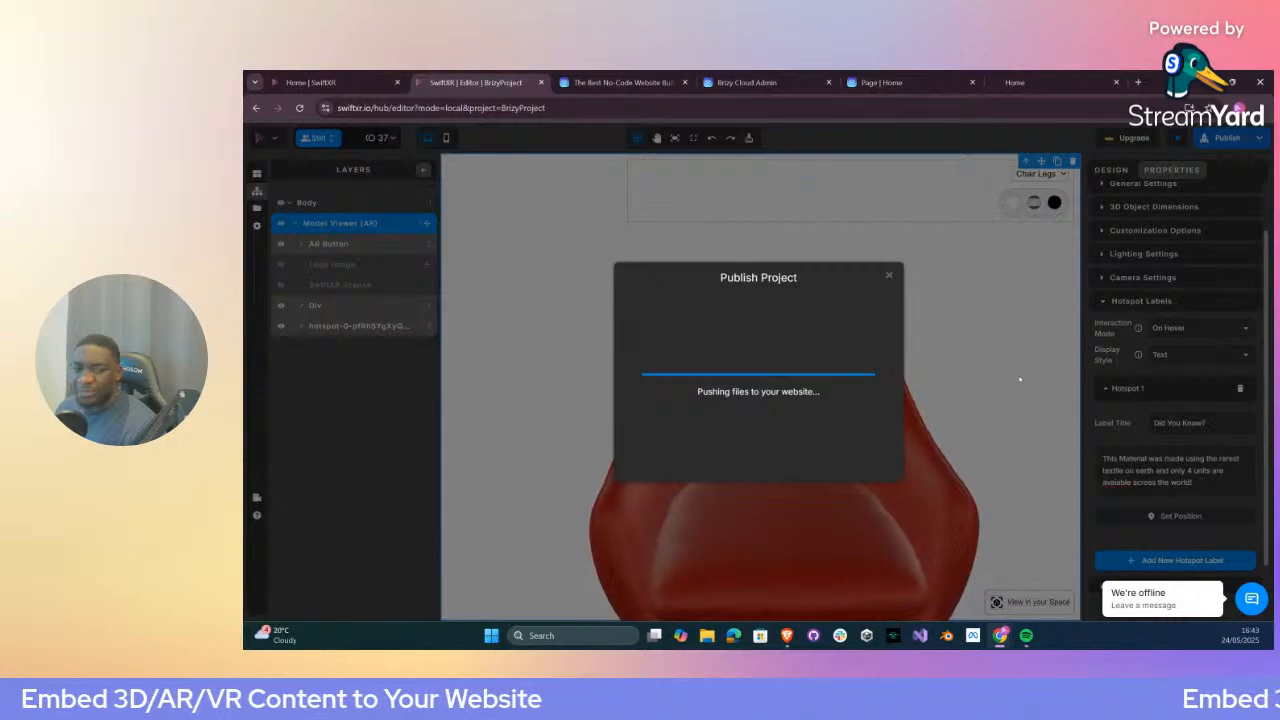
# Reload the live Design Loft website and test the "Did You Know?" hotspot's On Hover text on the chair
pyautogui.click(1062, 83)
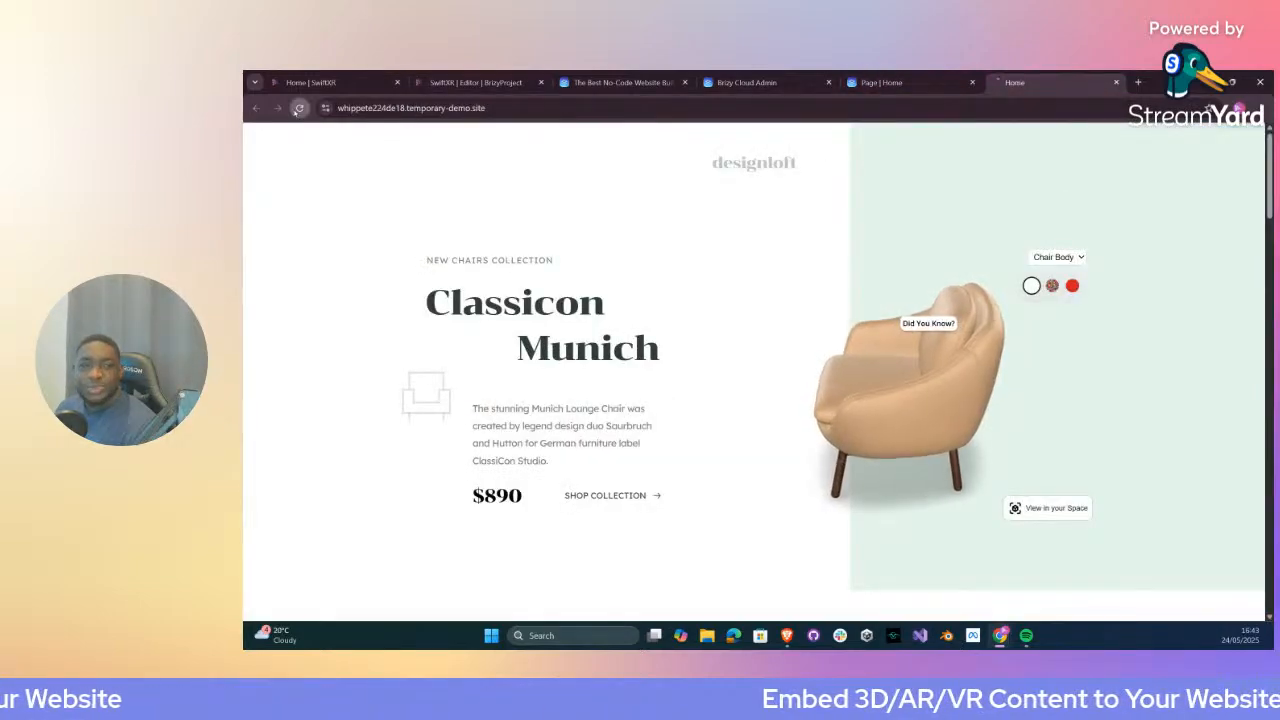
pyautogui.press('F5')
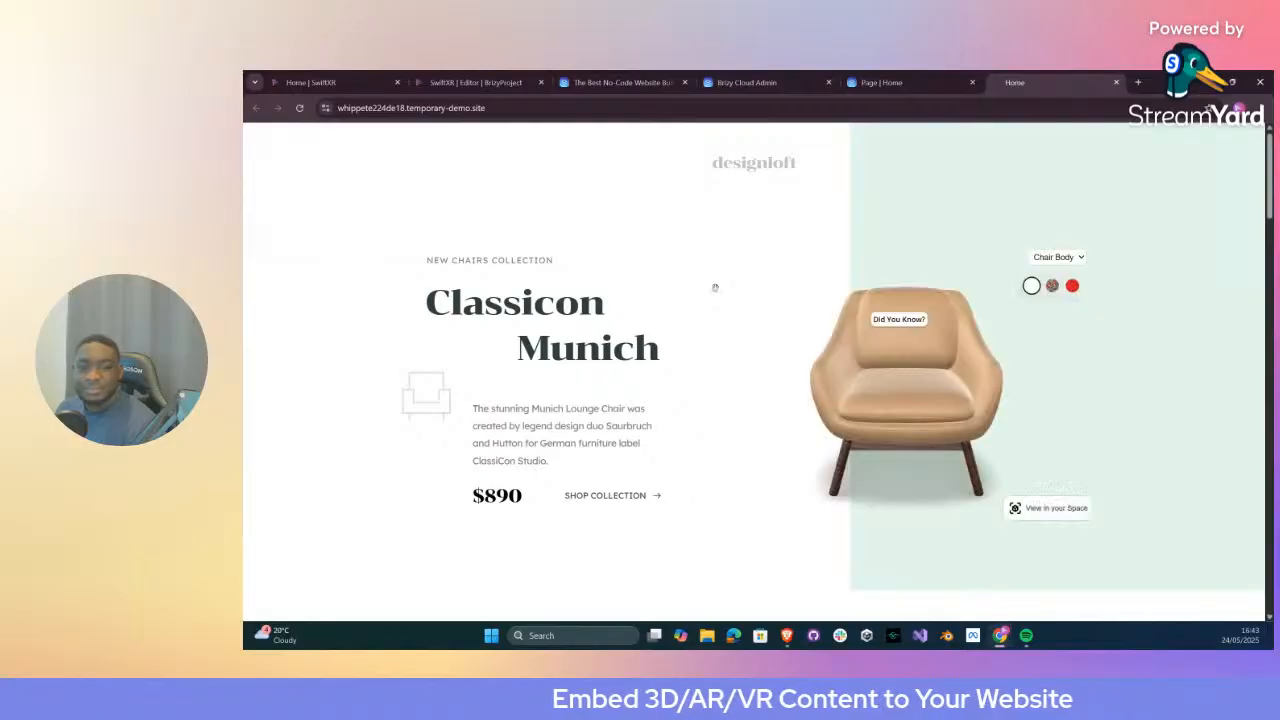
pyautogui.moveTo(929, 318)
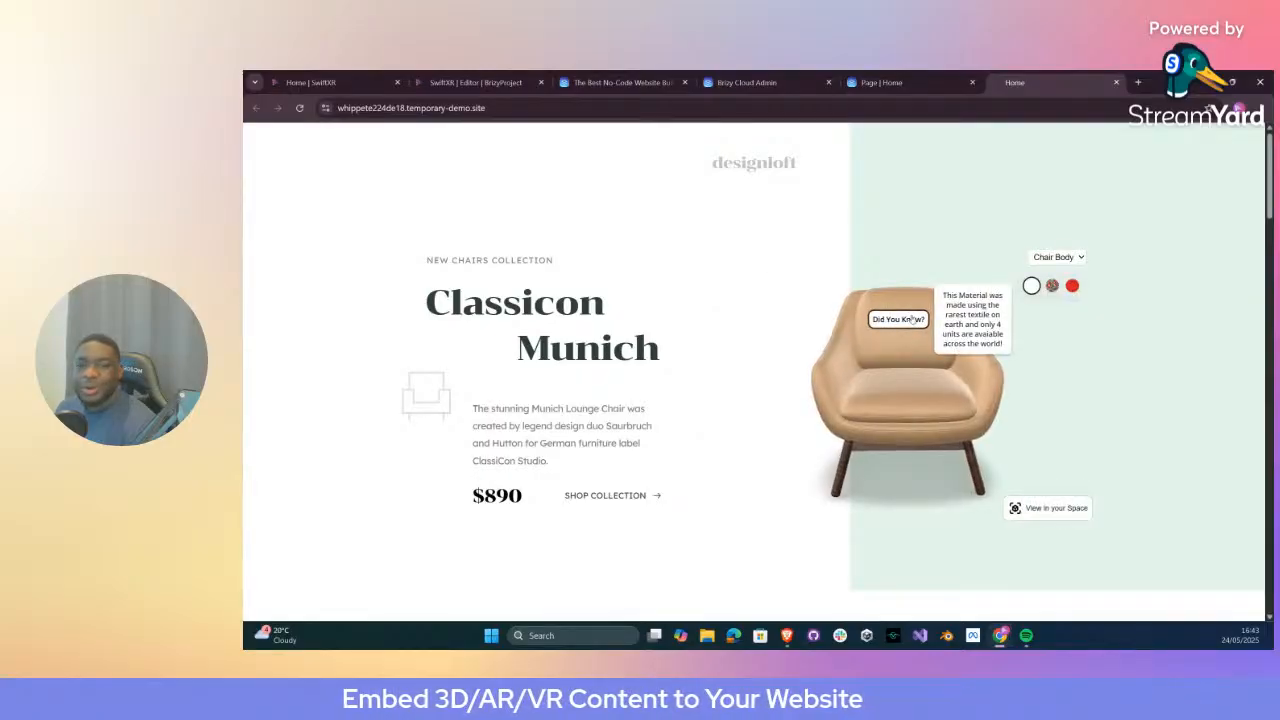